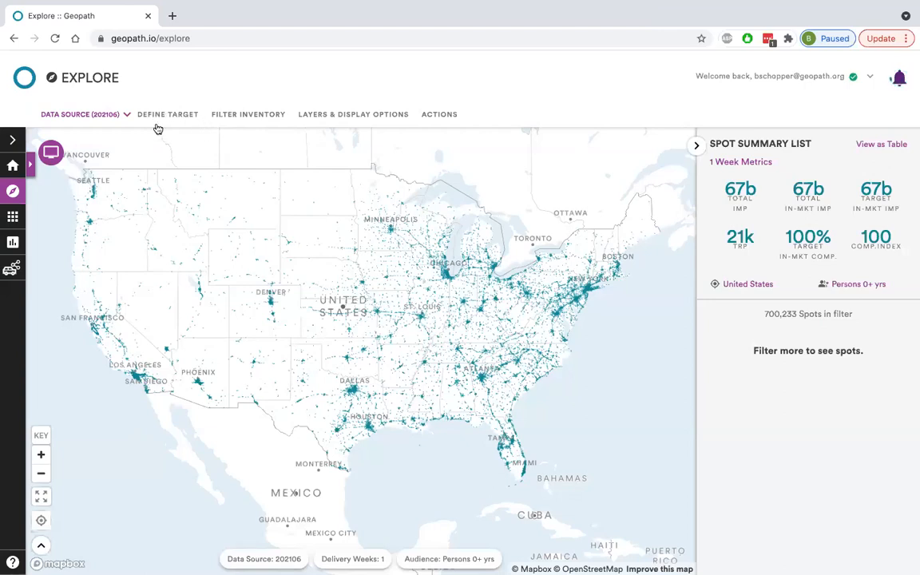
Review the delivery-week choices in the target's Schedule Delivery section.
click(151, 114)
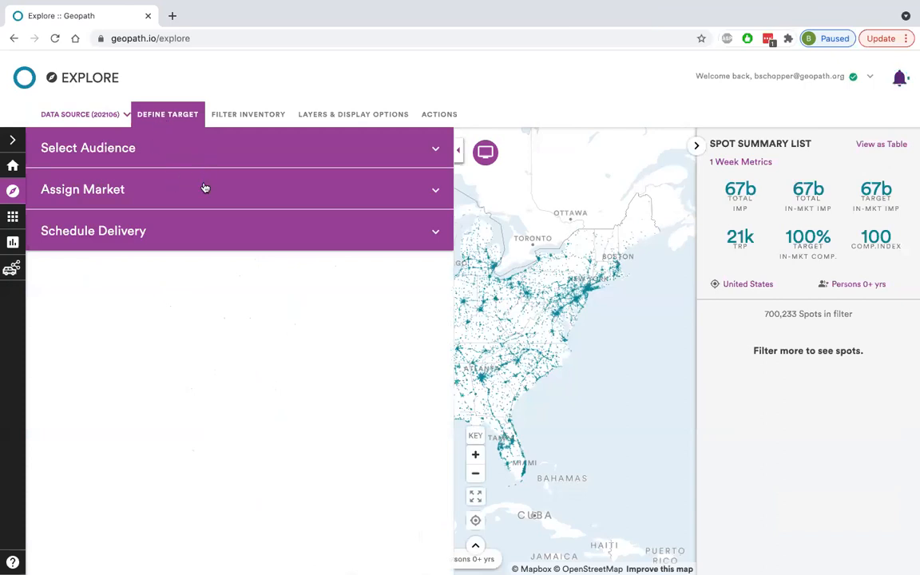
click(166, 237)
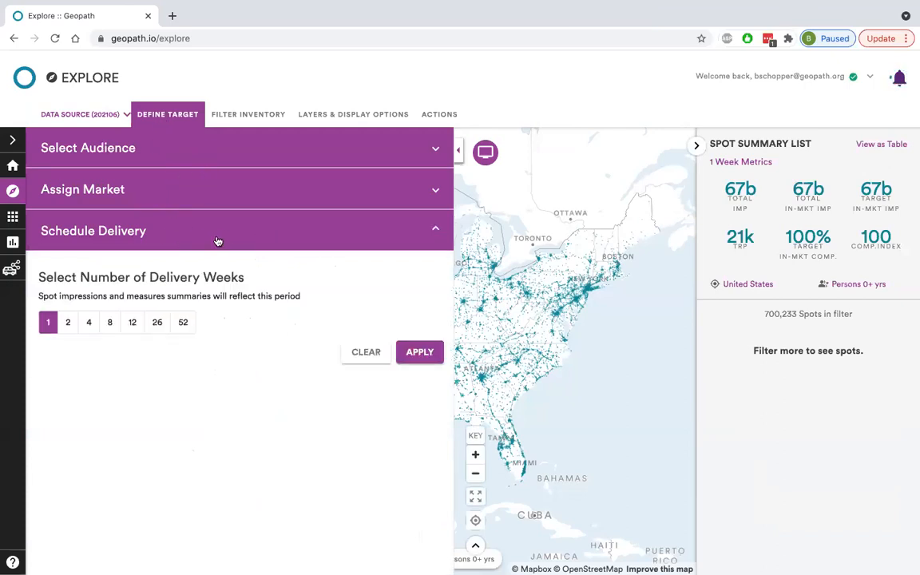
click(220, 241)
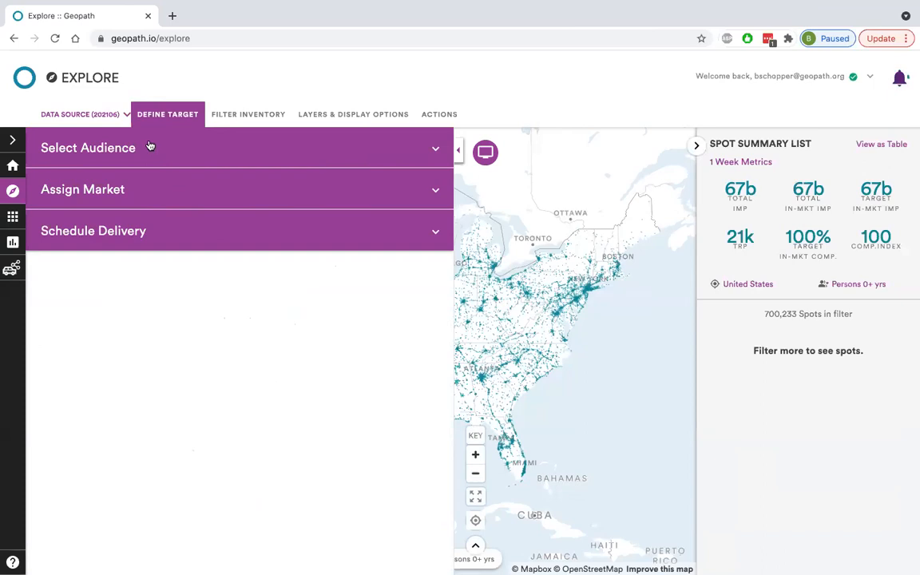
click(166, 117)
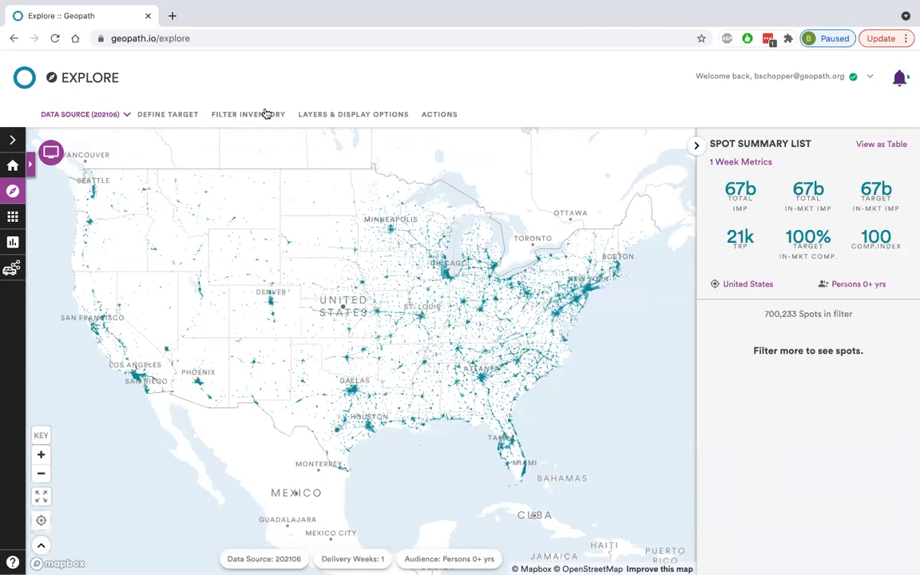
Review the available map layers and the display options, including the base map styles.
click(341, 115)
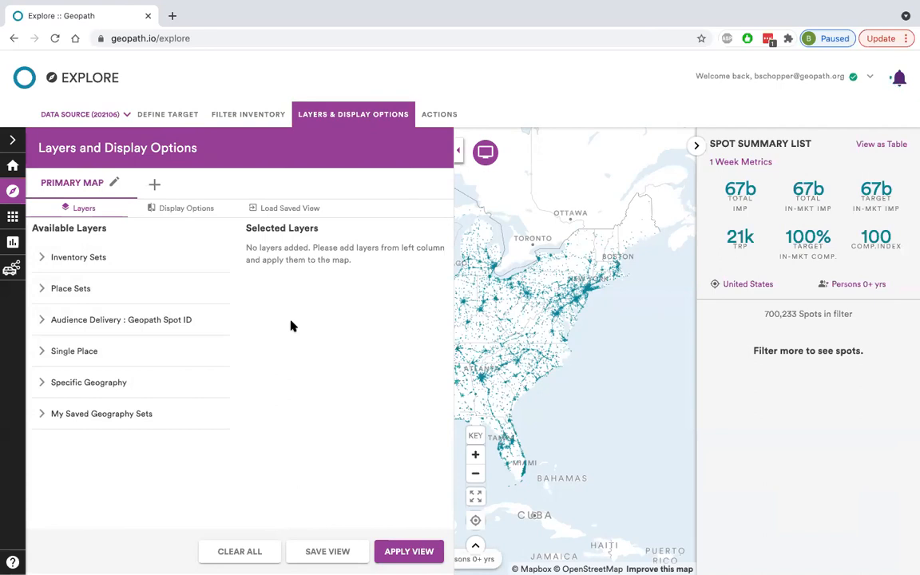
click(182, 209)
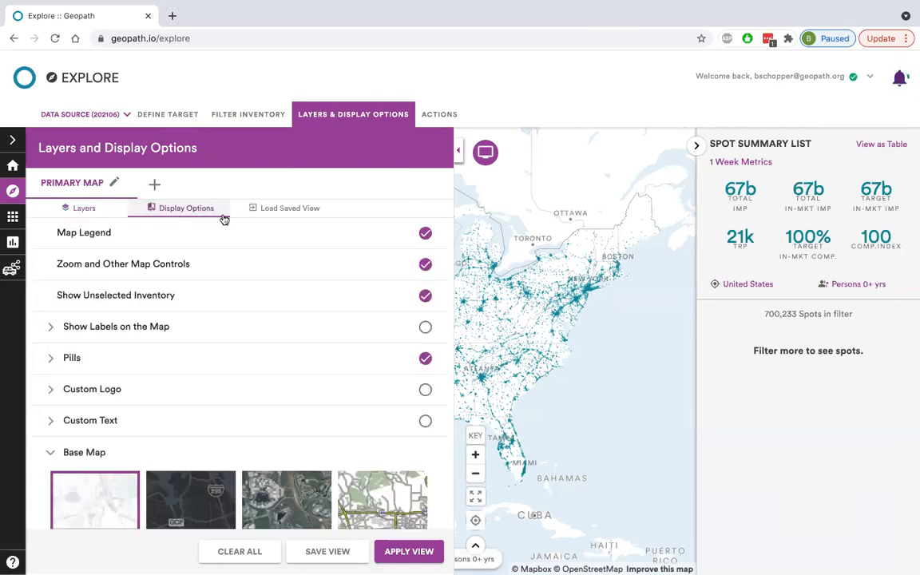
scroll(318, 293, down, 3)
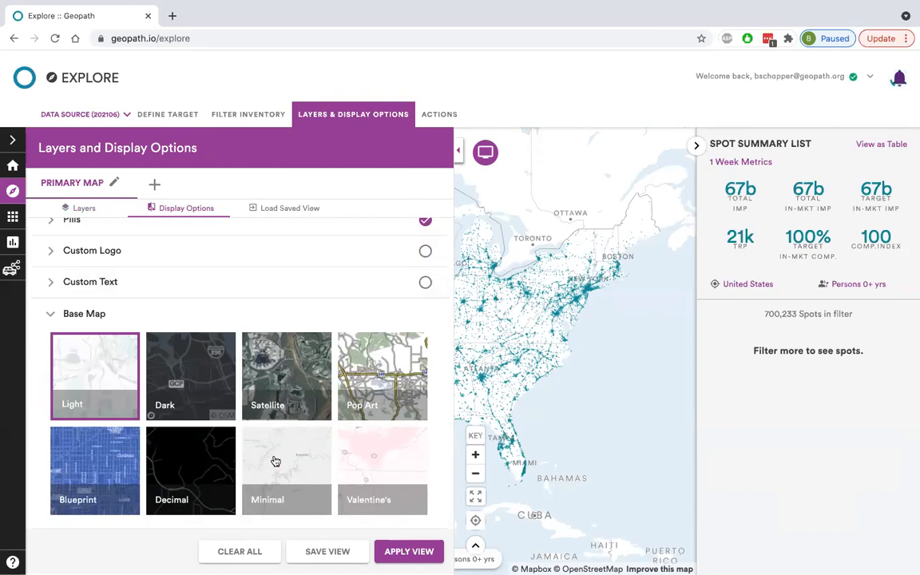
scroll(319, 372, up, 3)
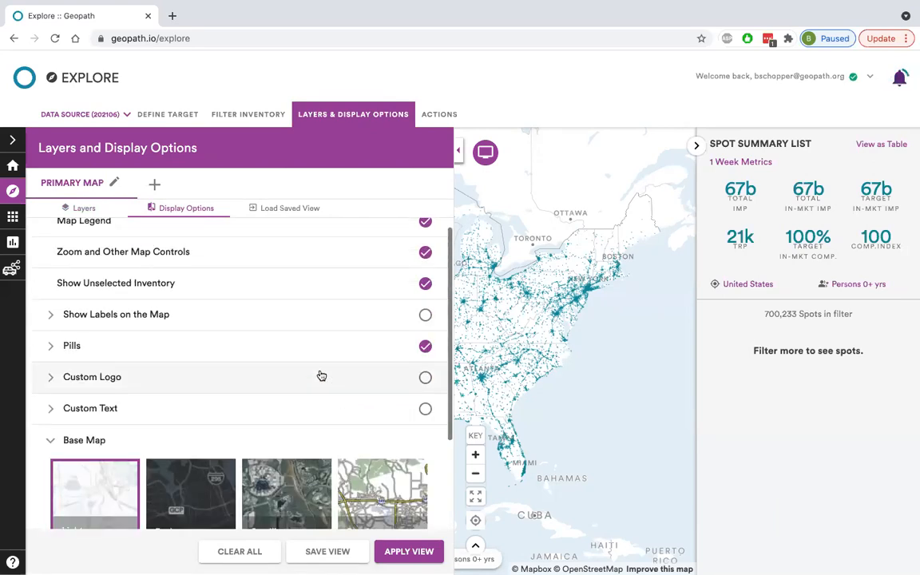
scroll(321, 375, up, 1)
click(97, 208)
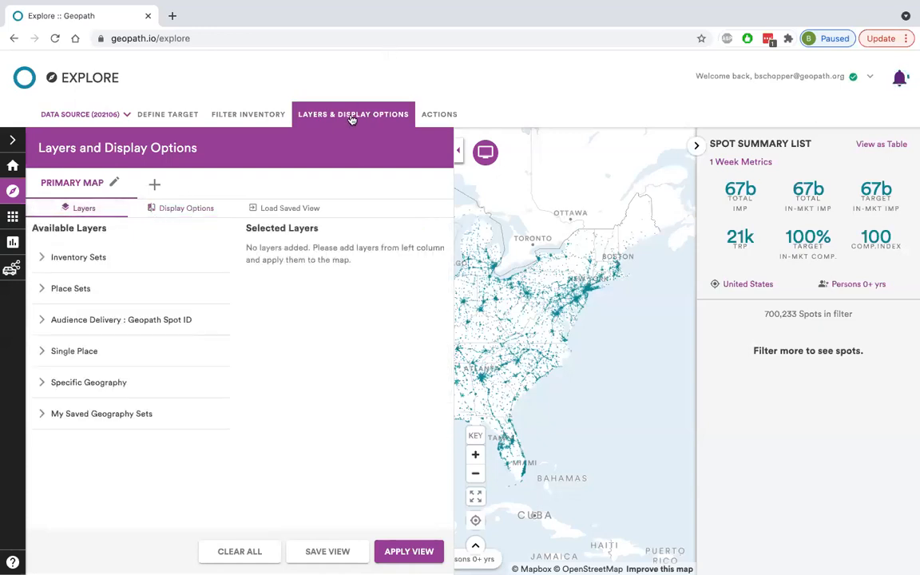
click(351, 116)
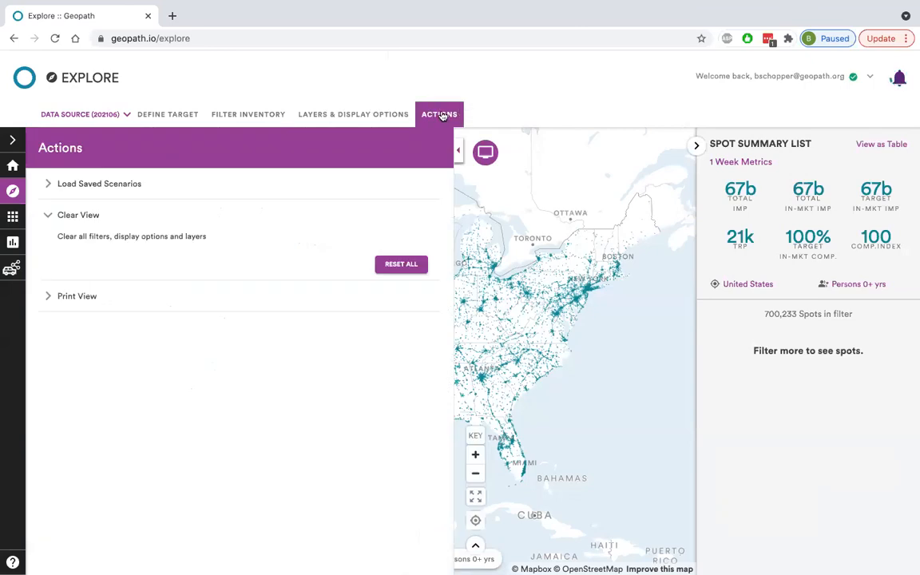
Examine the Clear View and Print View actions available for the map and inventory list.
click(336, 211)
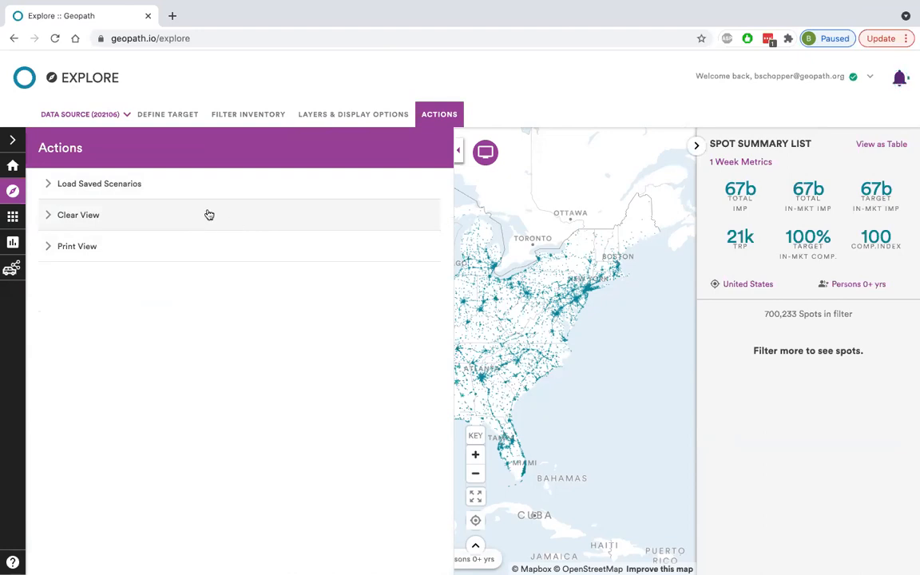
click(193, 245)
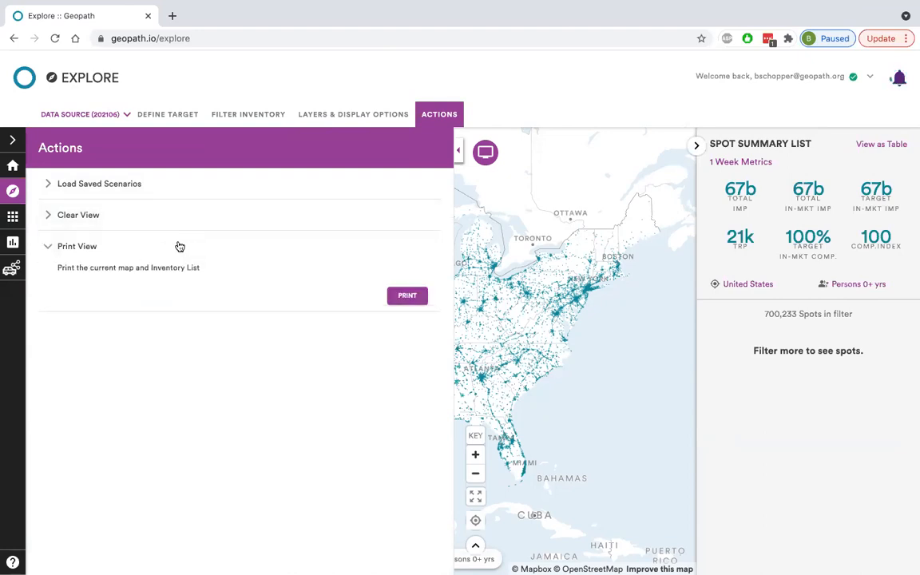
click(176, 246)
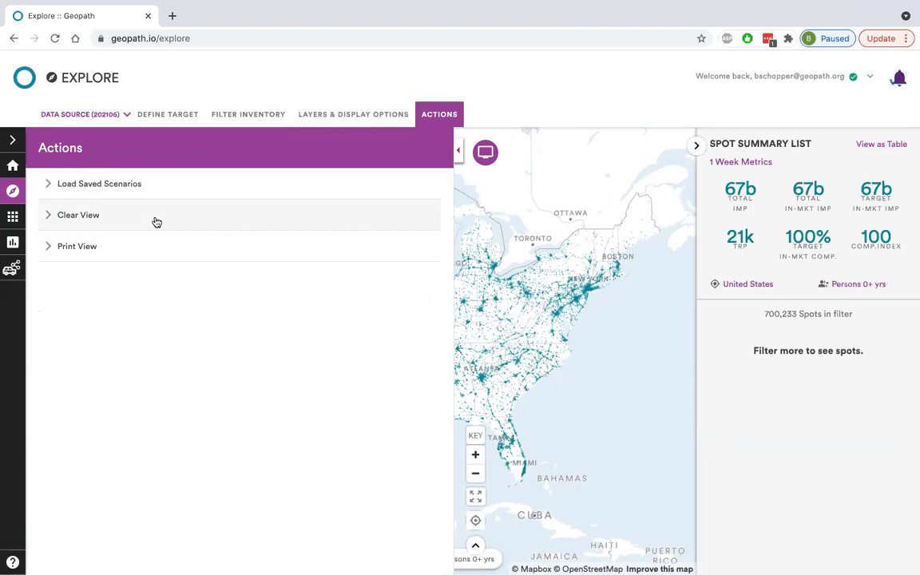
click(157, 222)
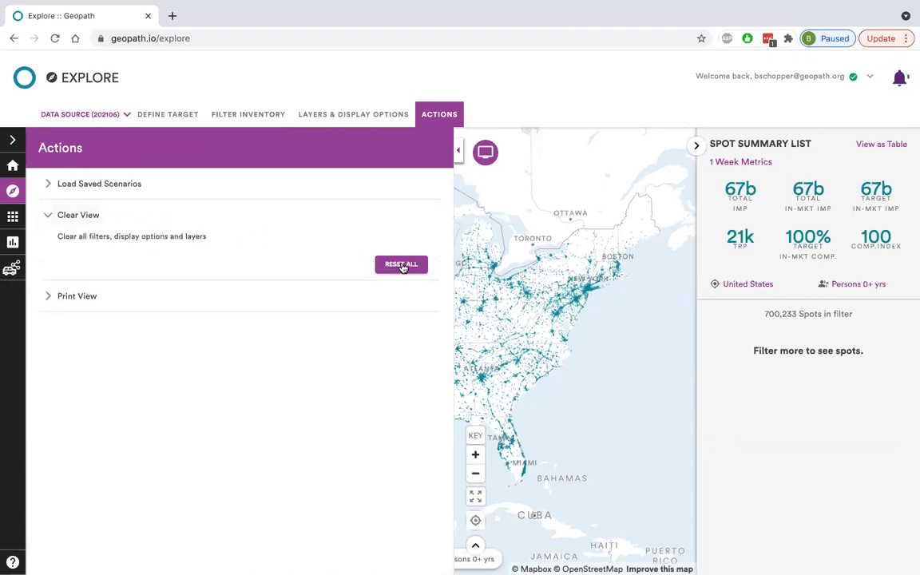
click(444, 115)
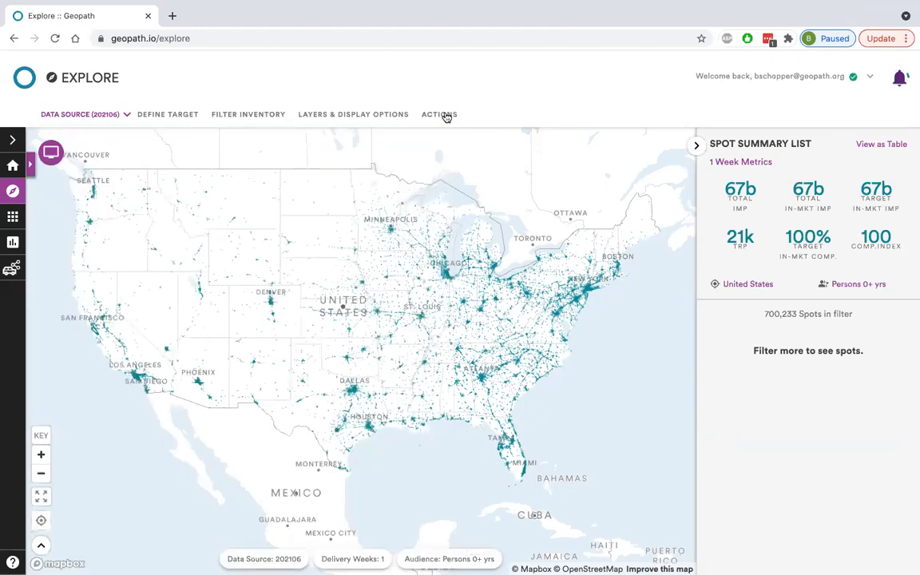
click(444, 115)
click(248, 215)
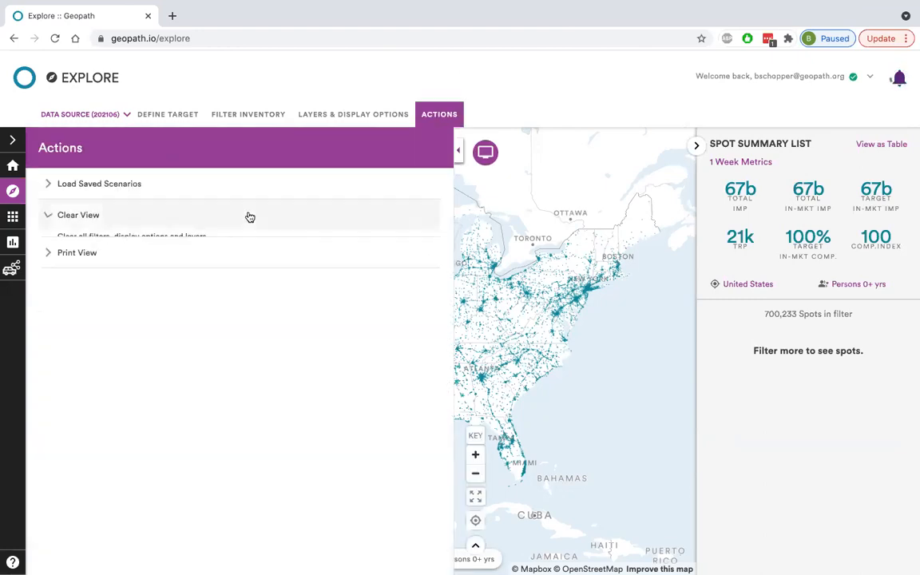
click(155, 241)
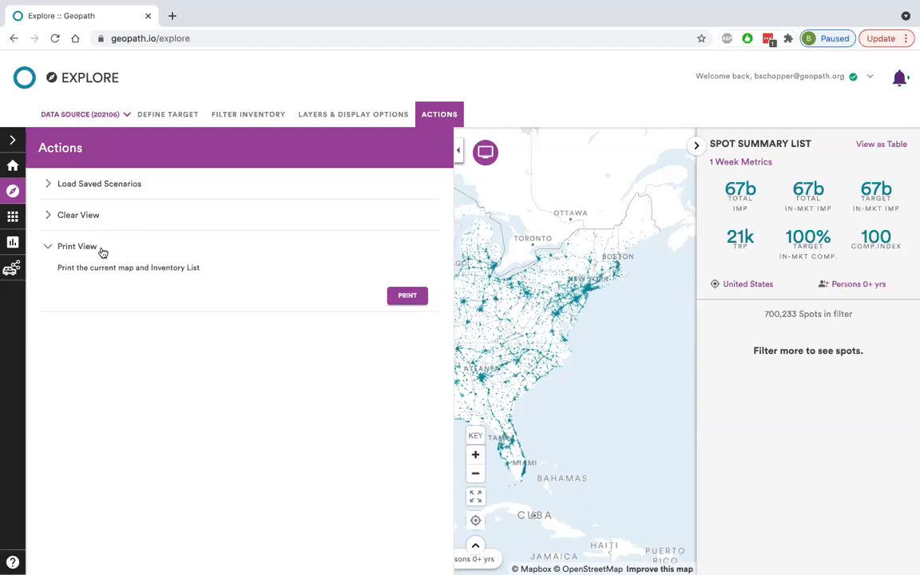
click(440, 117)
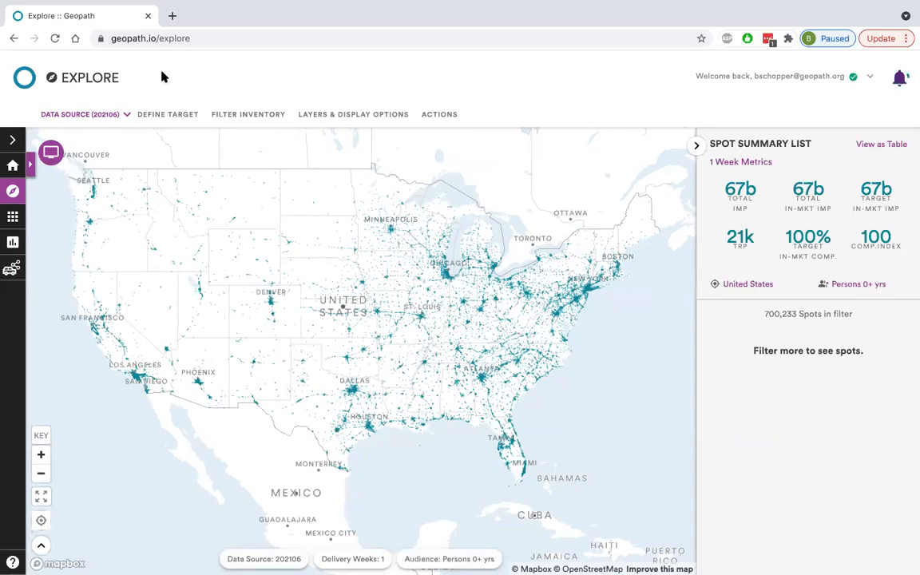
Review the forecast periods offered as data sources.
click(121, 119)
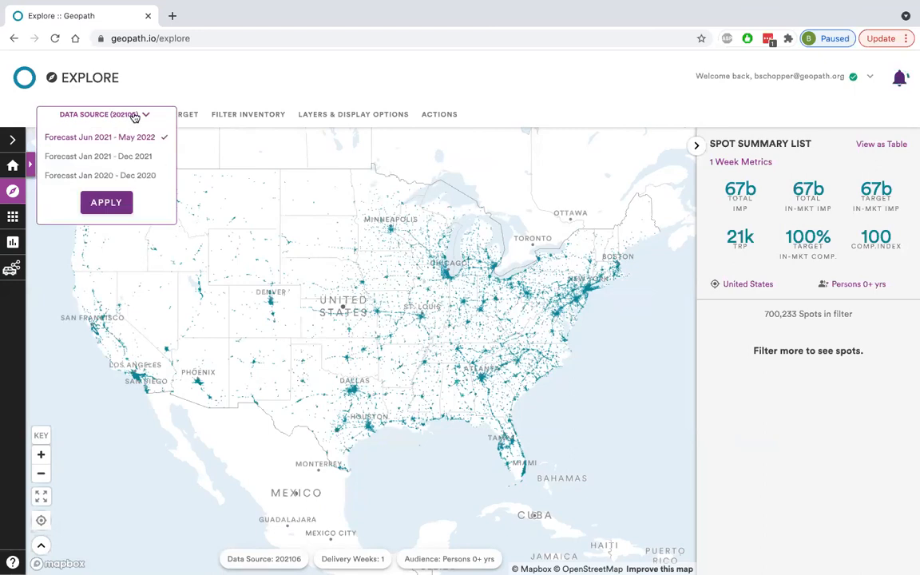
click(120, 114)
click(96, 113)
click(118, 114)
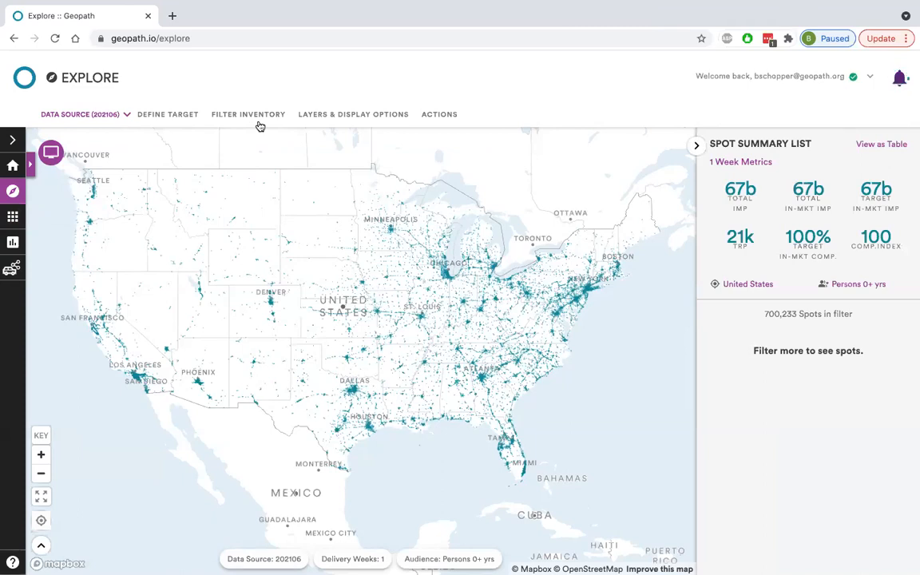
click(166, 112)
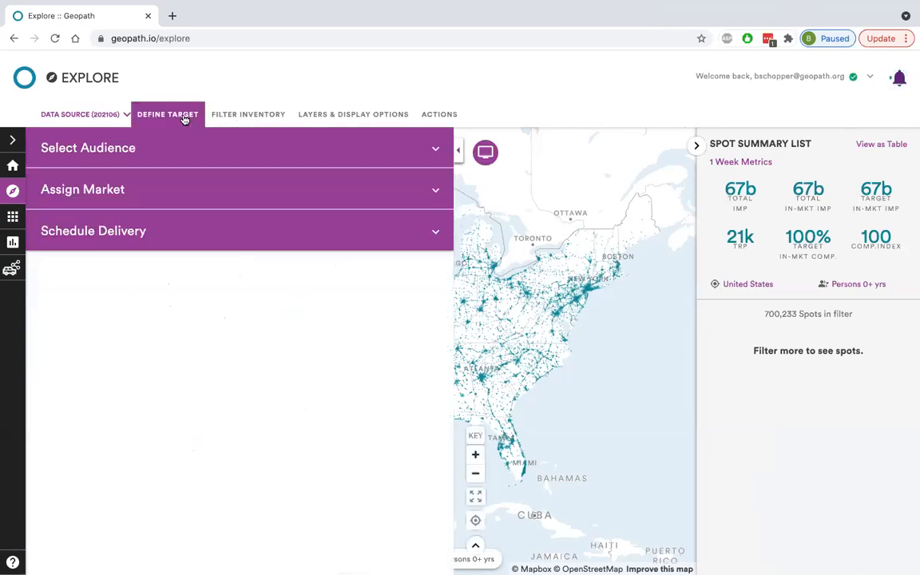
click(164, 112)
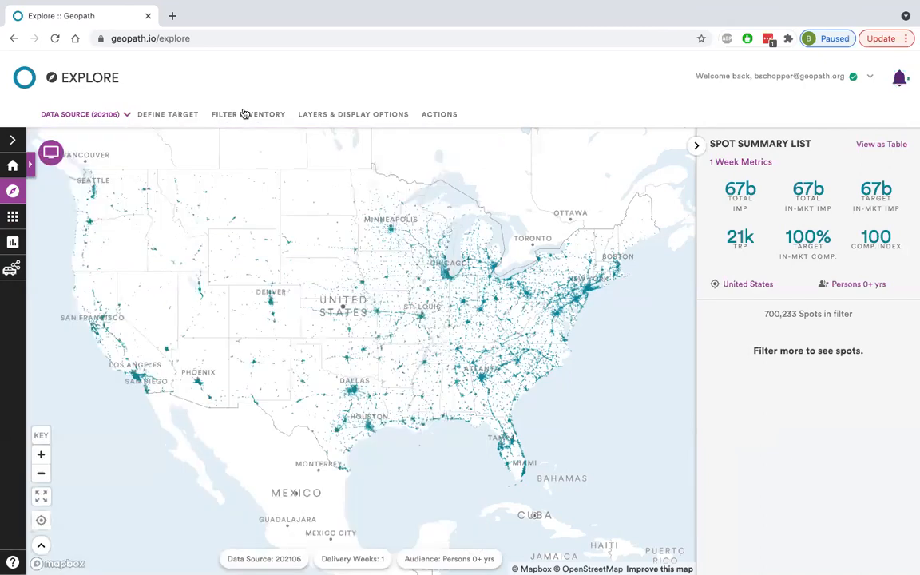
click(244, 114)
click(245, 115)
Set the market type to DMA in the target's market assignment.
click(186, 116)
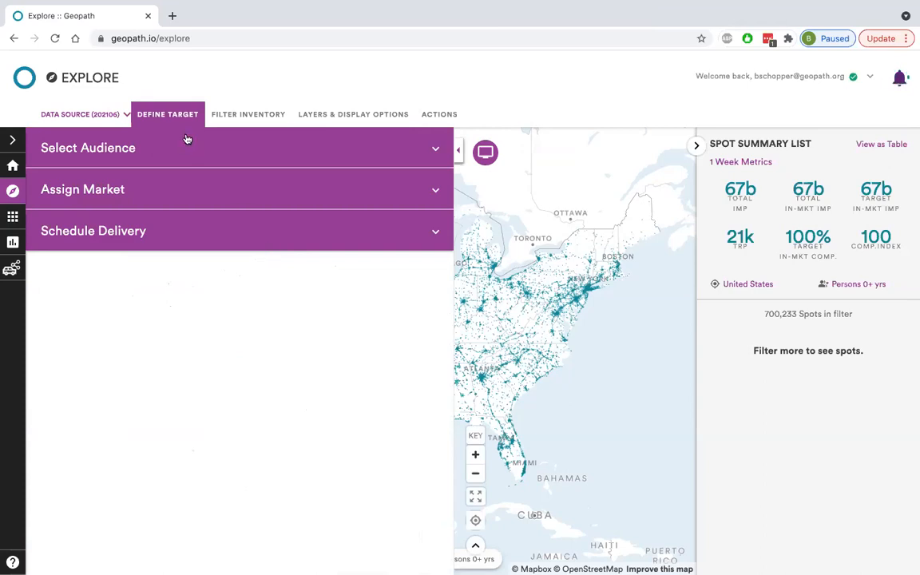
click(171, 188)
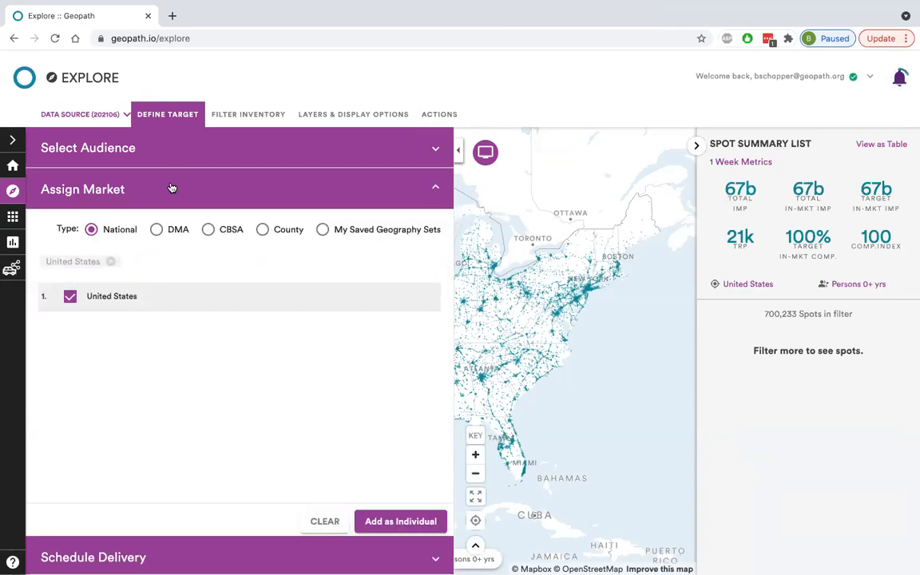
click(156, 231)
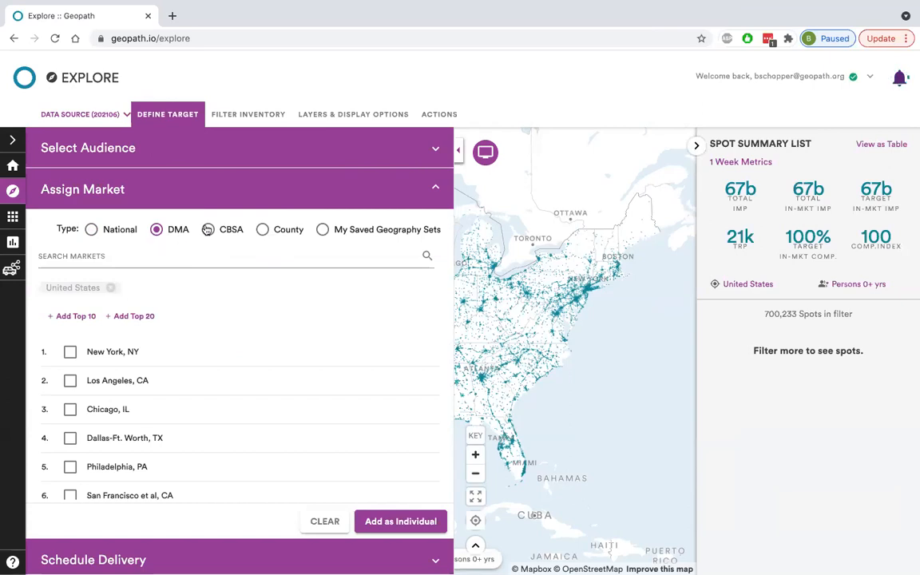
click(220, 259)
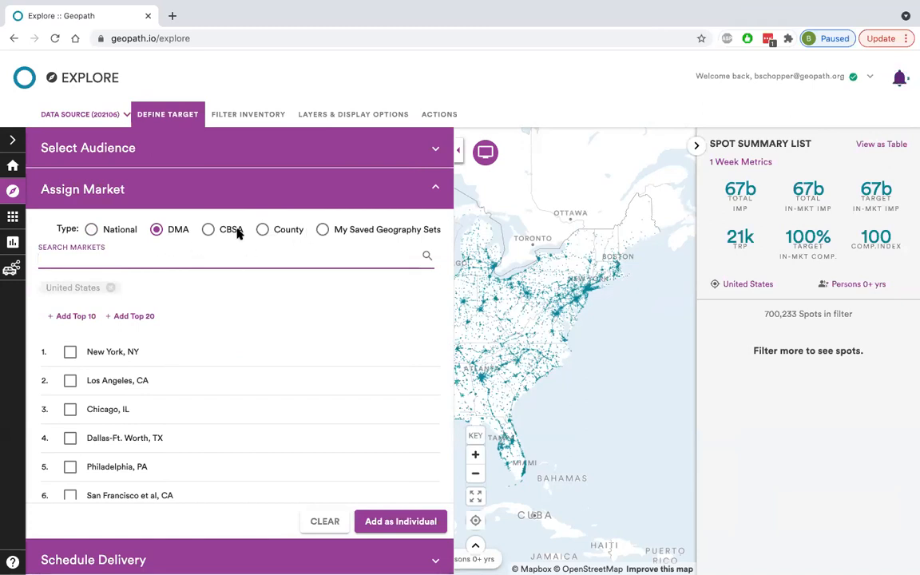
click(227, 302)
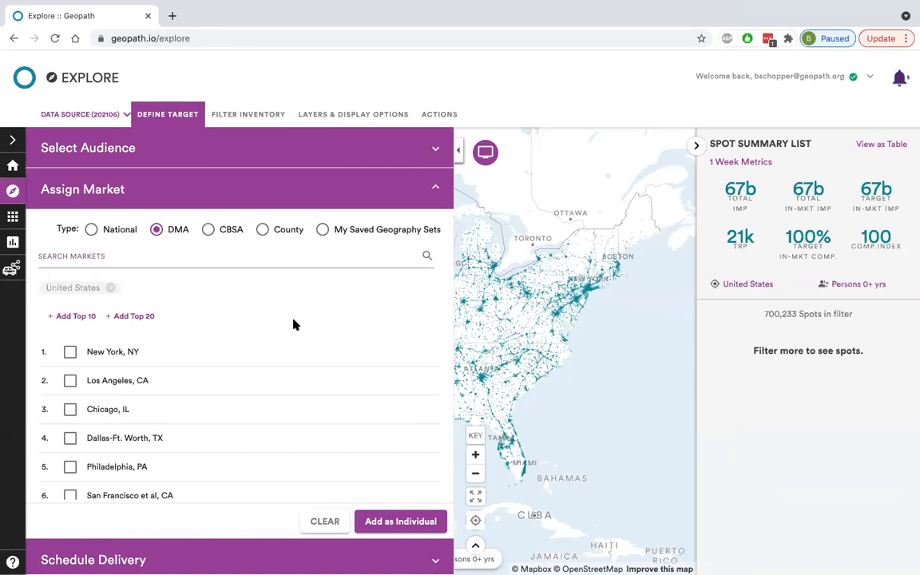
click(262, 230)
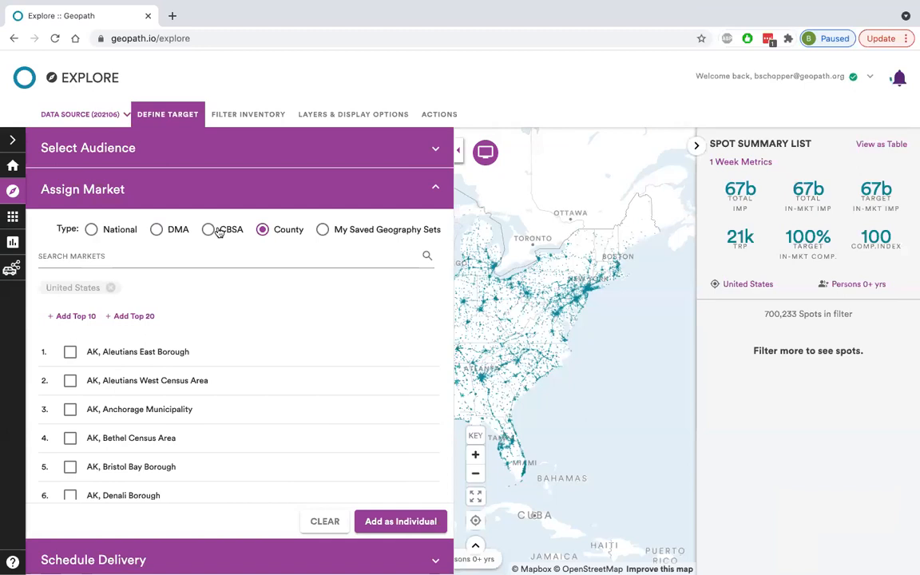
click(158, 233)
Search the DMA markets for "denver" and clear the search text.
click(171, 257)
text(denver)
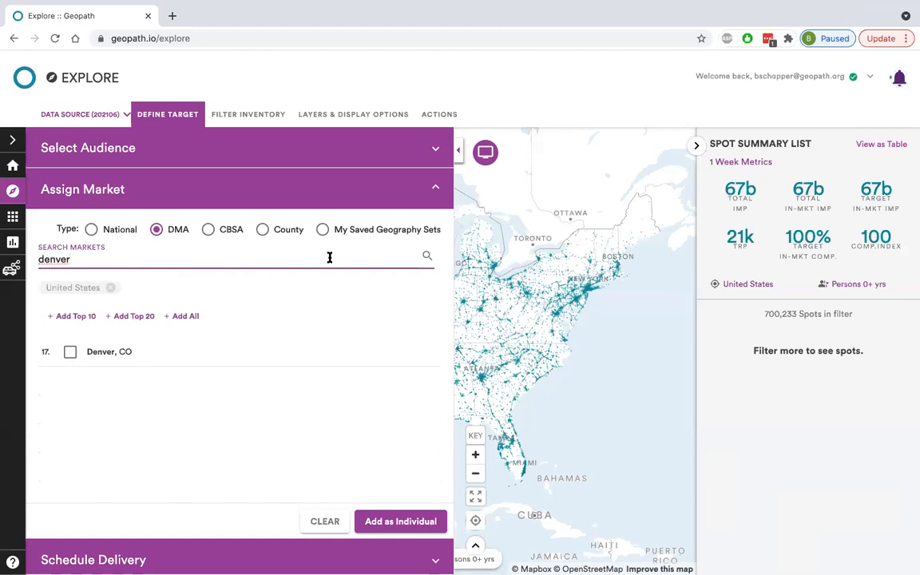
double_click(290, 257)
key(BackSpace)
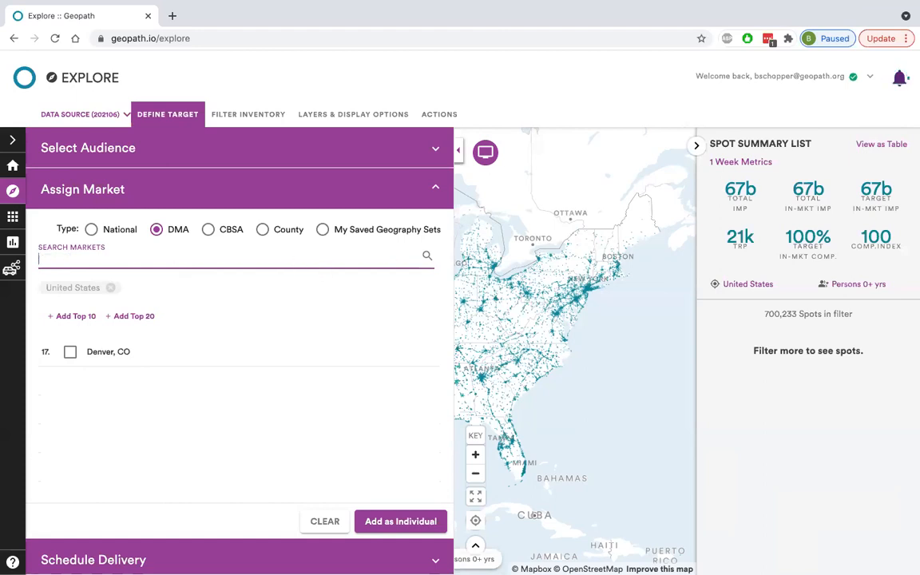
Select the Denver, CO and Sacramento et al, CA markets in the DMA list.
scroll(257, 406, down, 5)
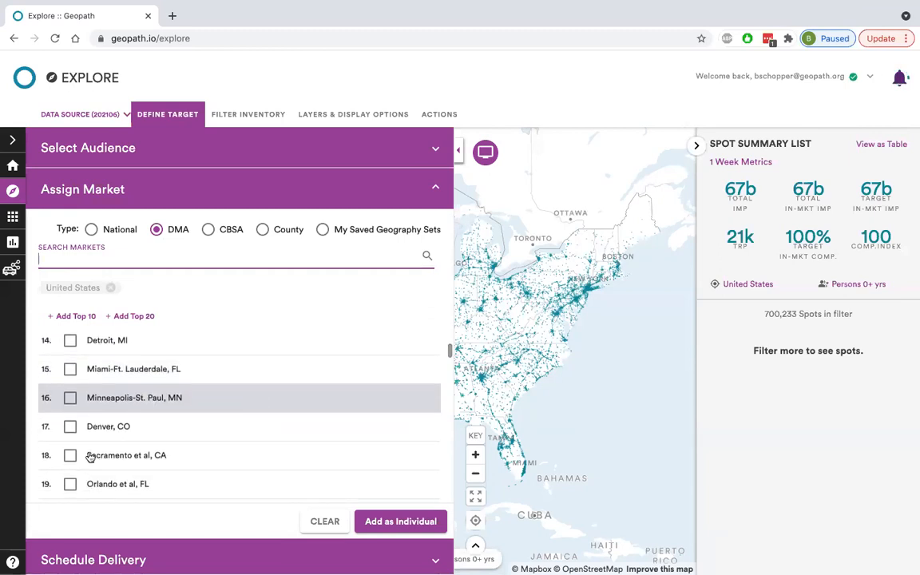
click(80, 426)
scroll(259, 398, down, 1)
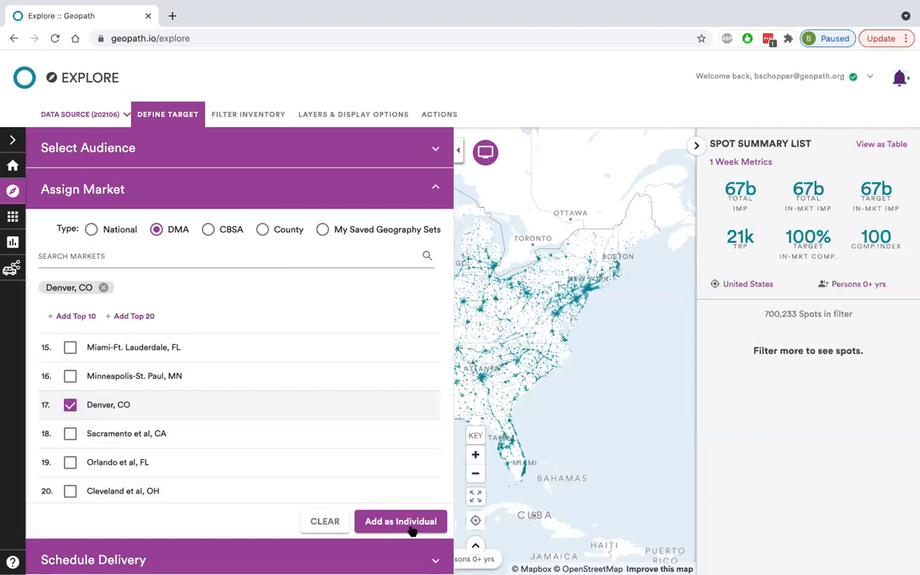
click(104, 439)
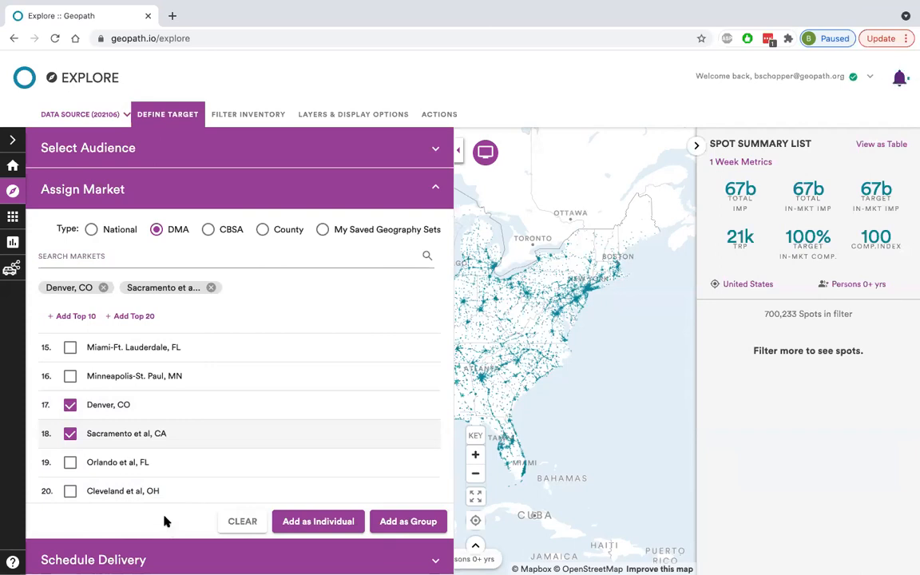
click(110, 442)
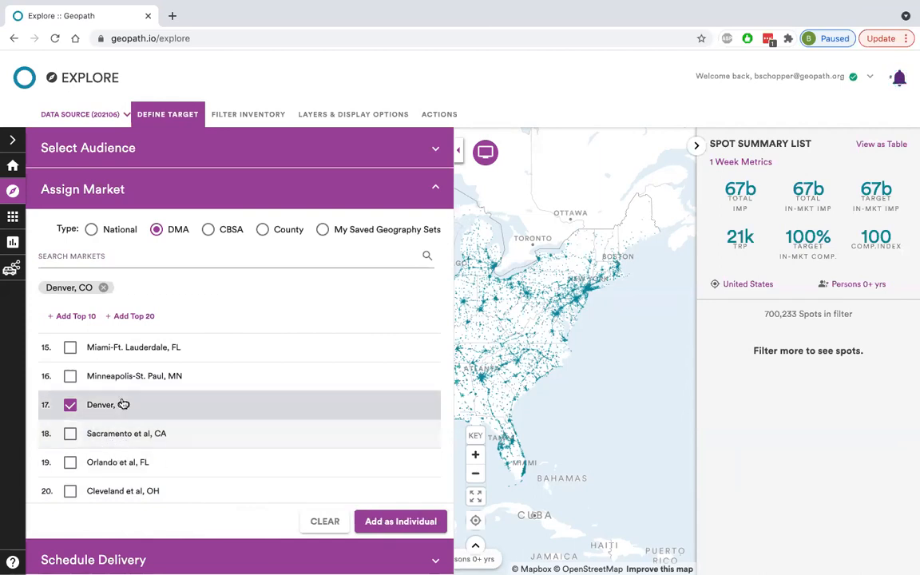
click(123, 436)
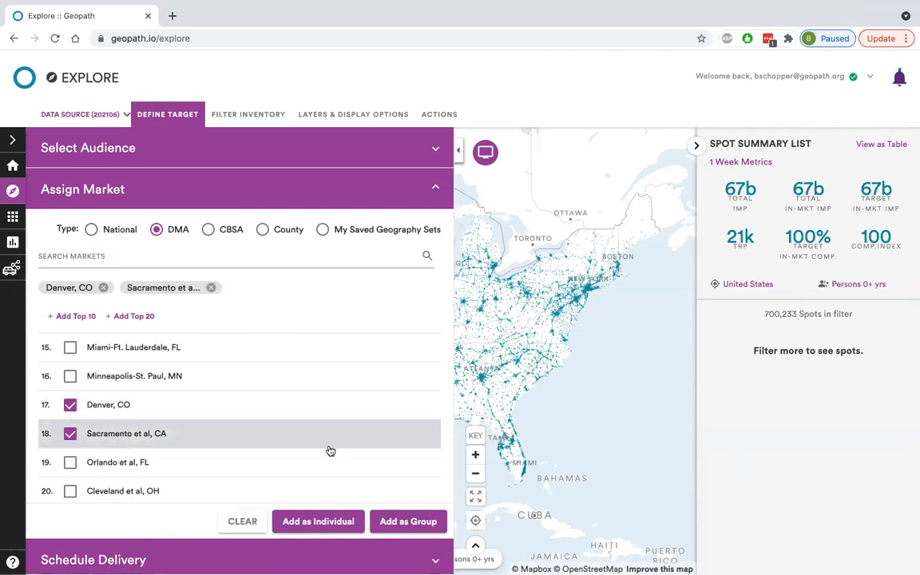
Deselect Sacramento et al, CA, add Denver, CO as an individual market and accept using it to filter the inventory.
click(118, 440)
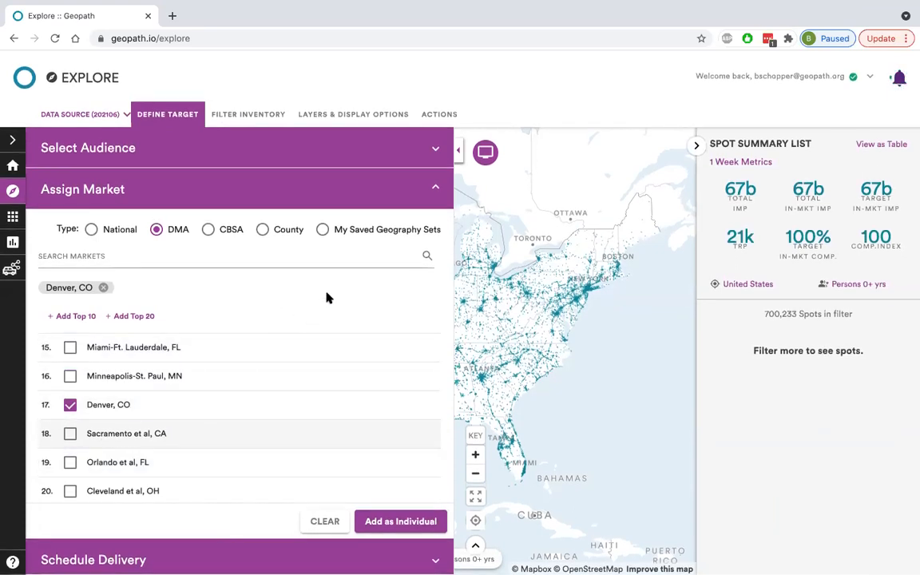
click(379, 530)
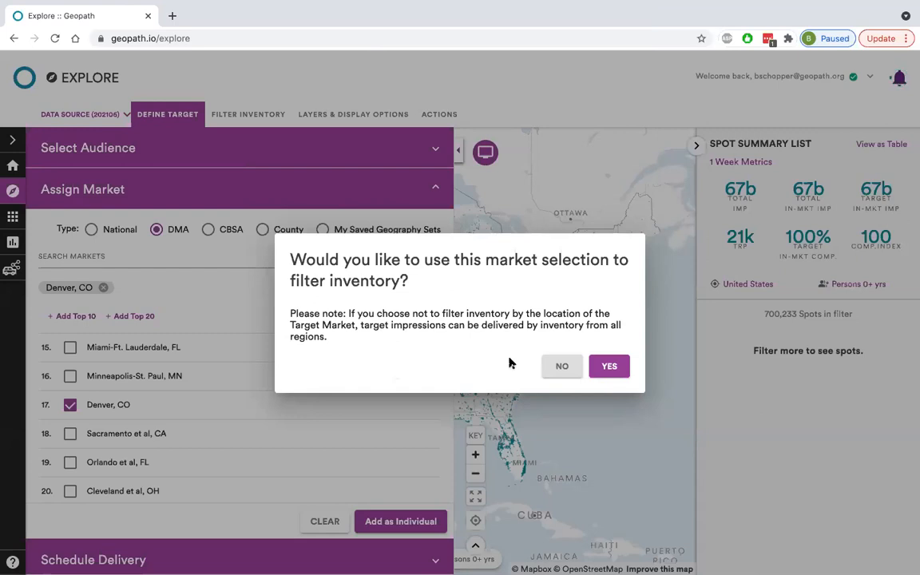
click(615, 368)
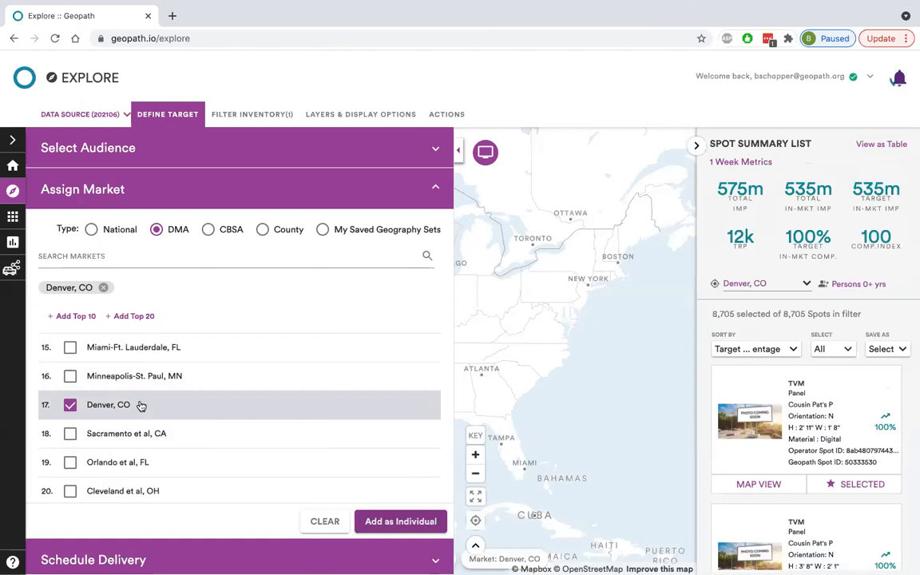
click(176, 186)
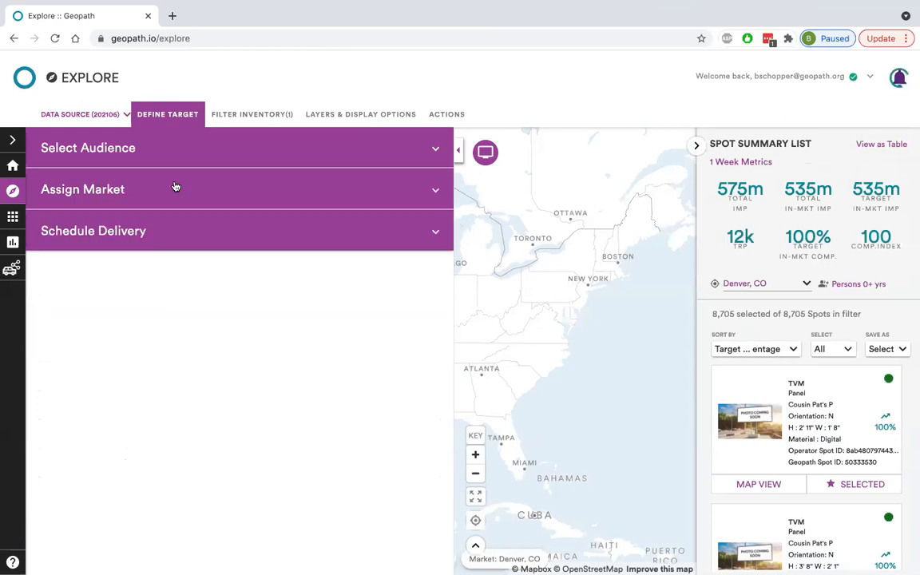
click(158, 116)
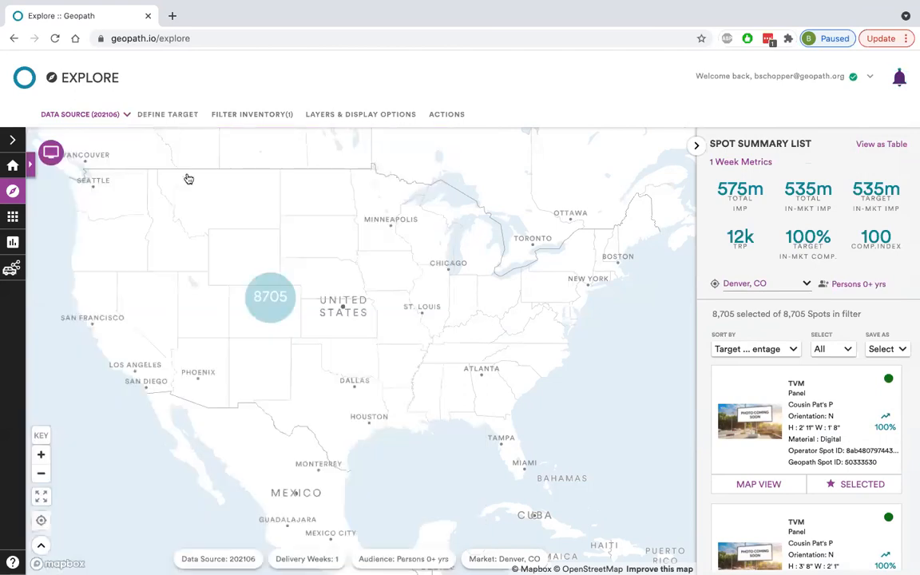
Expand the spot cluster over Colorado and look over the inventory around Denver on the map.
click(268, 292)
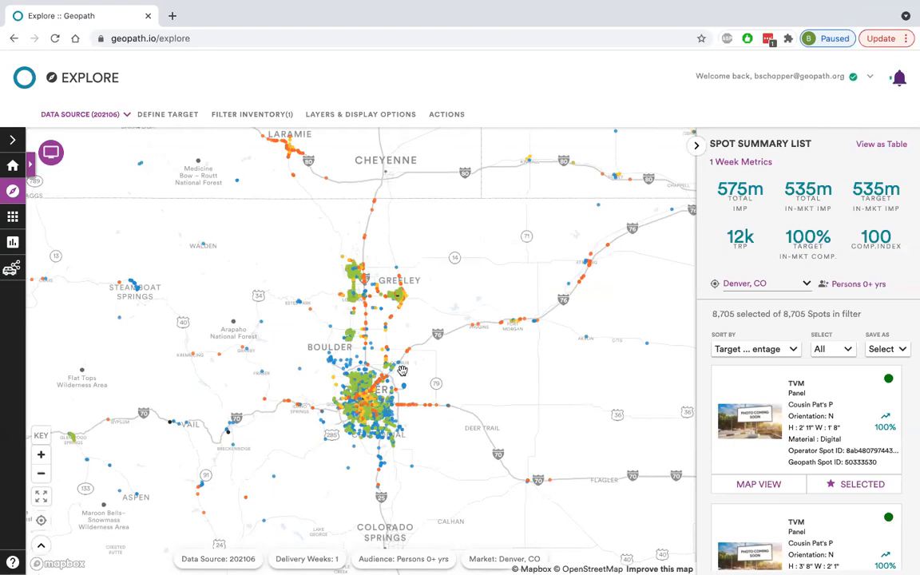
drag(419, 254, 459, 352)
drag(551, 309, 498, 244)
drag(506, 326, 544, 269)
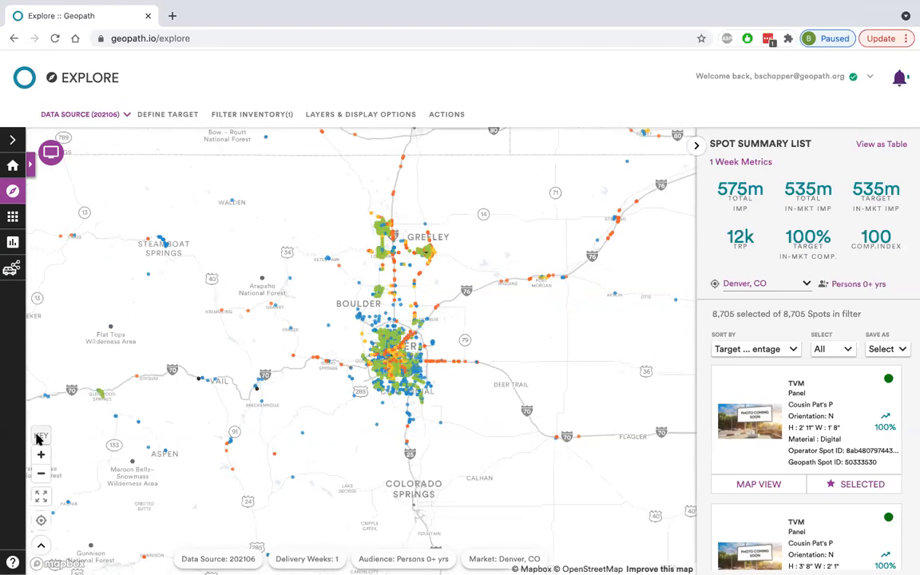
Show the map key and examine the media types of the spots north of central Denver at street level.
click(38, 435)
drag(328, 465, 382, 452)
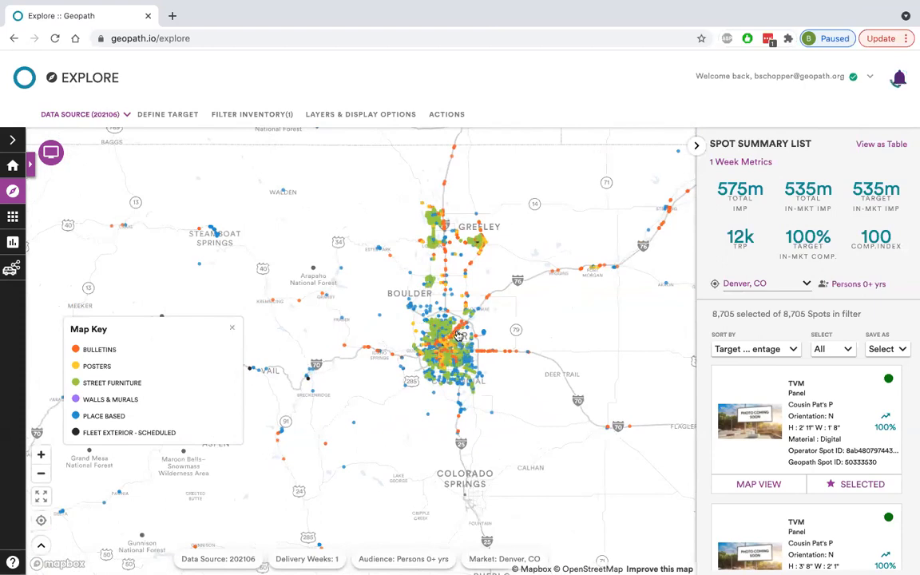
scroll(458, 335, up, 5)
scroll(457, 335, up, 3)
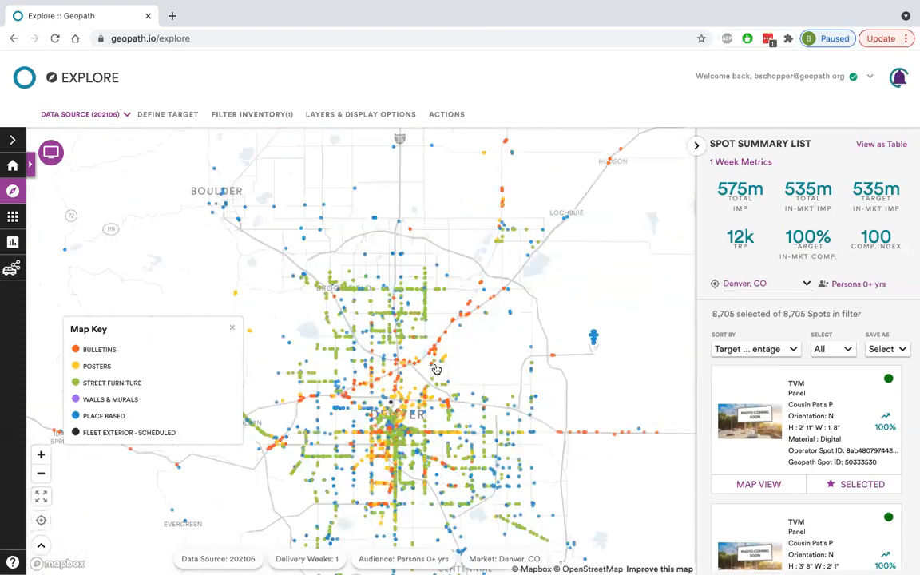
scroll(362, 386, up, 3)
scroll(362, 386, up, 3)
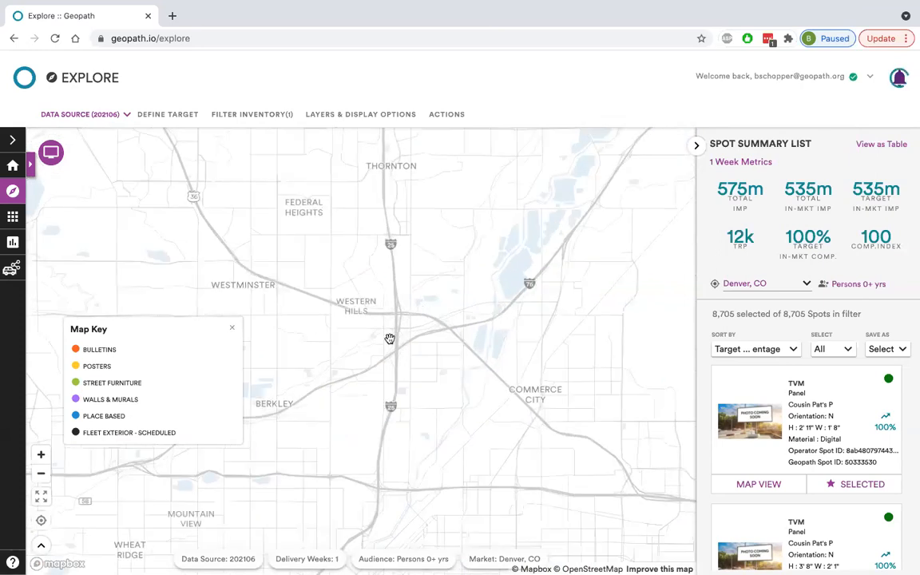
scroll(389, 339, up, 2)
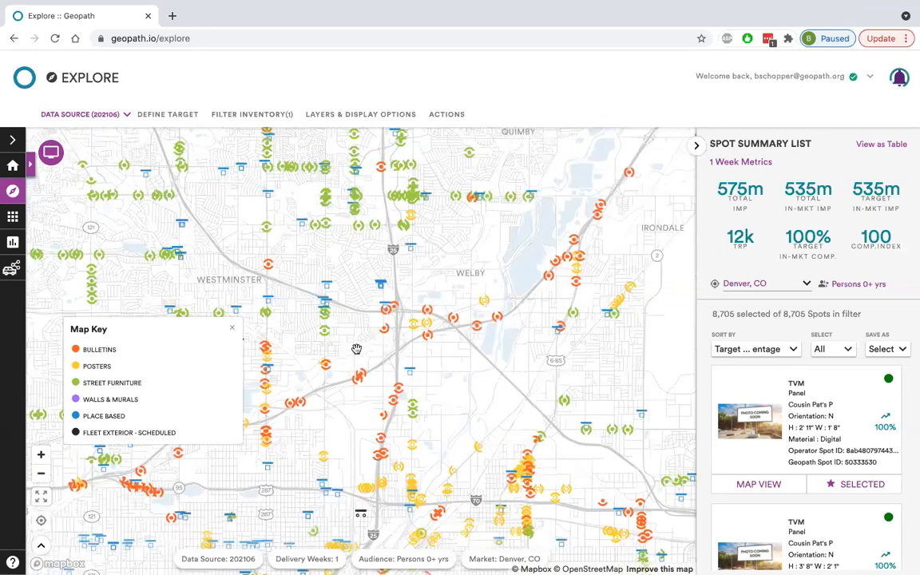
drag(389, 339, 424, 340)
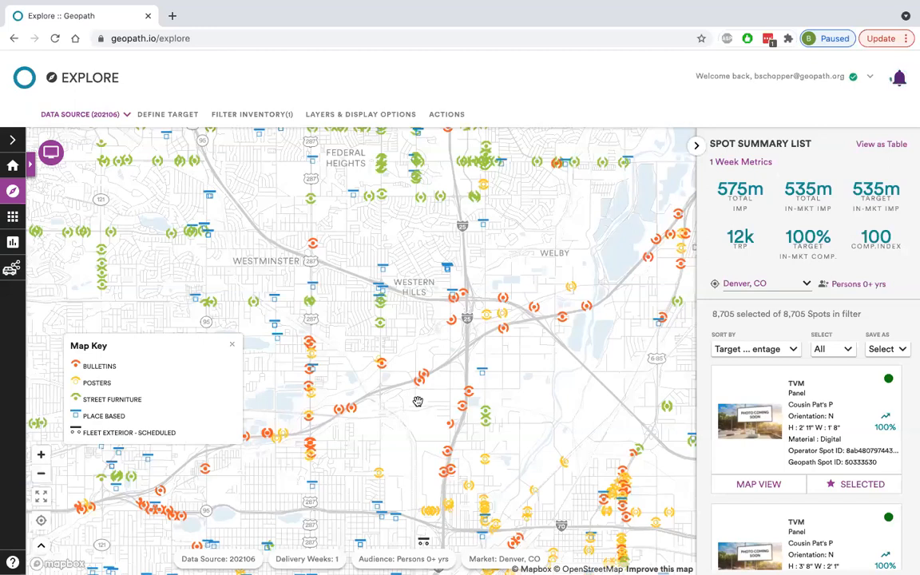
Review the category list offered for Consumer Profiles audiences in the target definition.
click(175, 119)
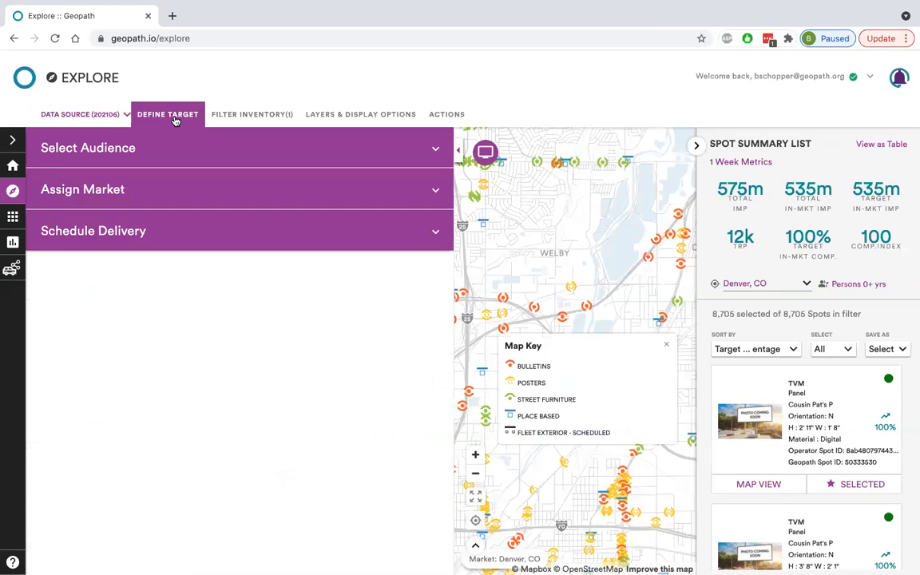
click(202, 160)
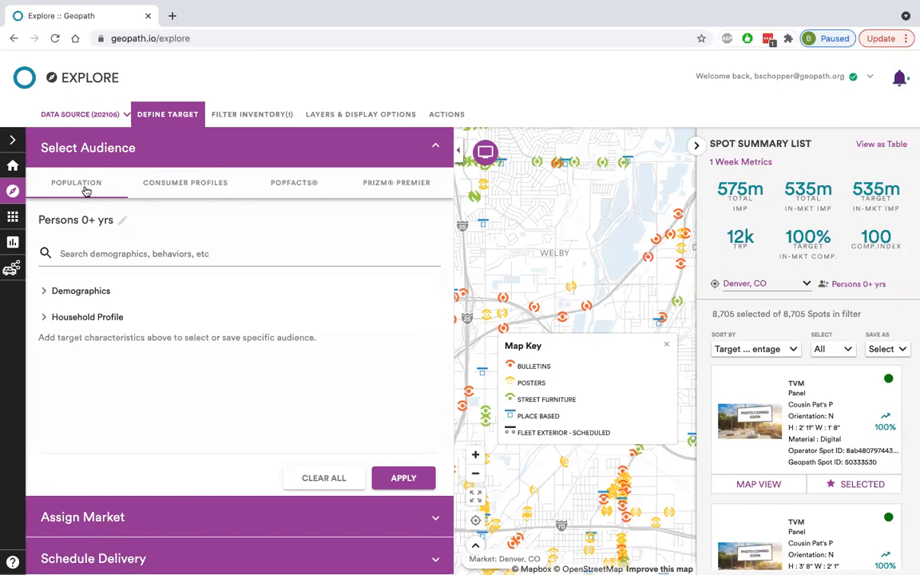
click(224, 185)
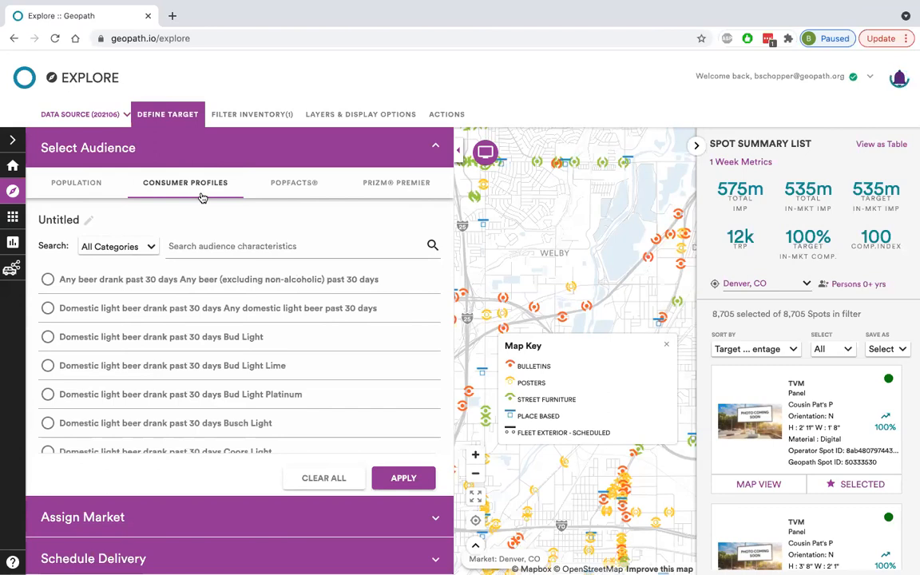
click(136, 249)
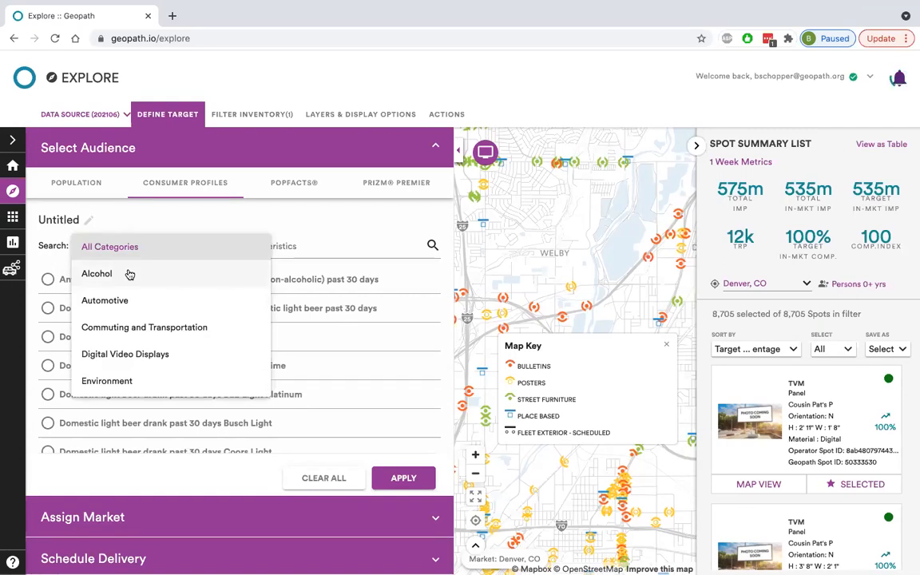
scroll(130, 274, down, 2)
scroll(129, 275, down, 3)
scroll(129, 275, down, 3)
scroll(129, 275, down, 2)
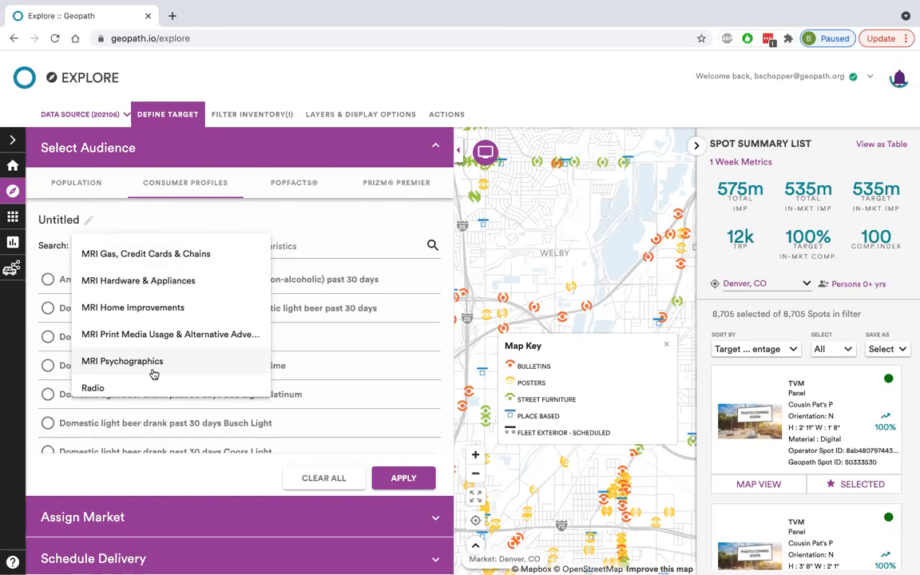
scroll(154, 373, down, 3)
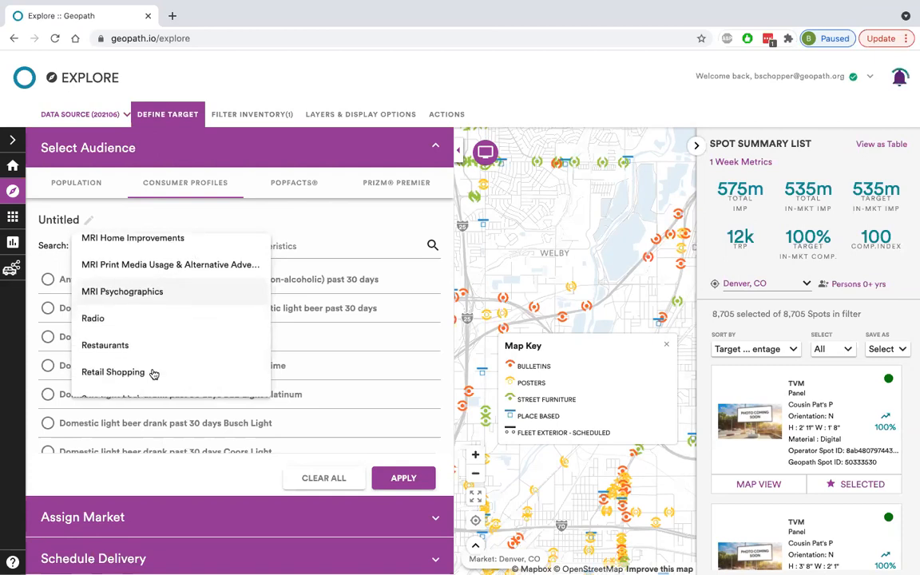
scroll(144, 313, down, 2)
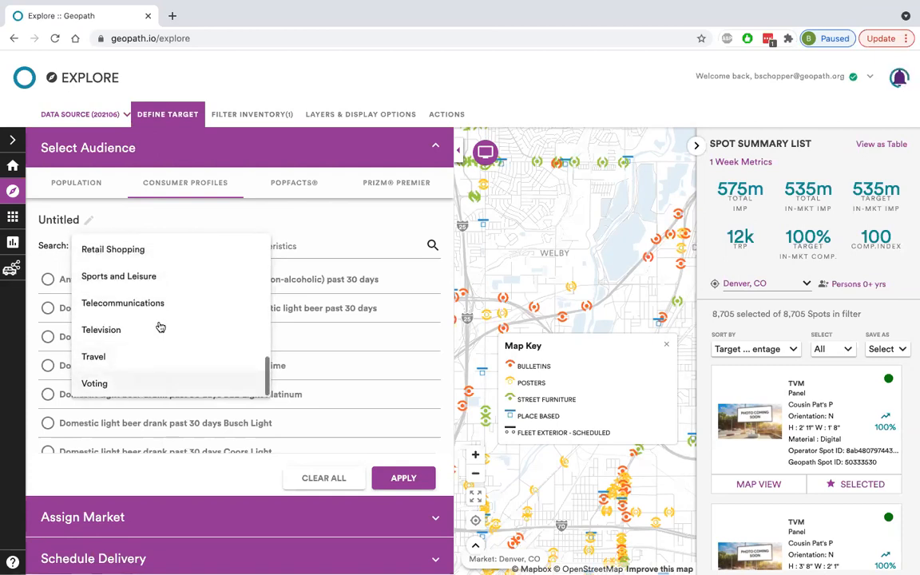
scroll(160, 324, up, 1)
scroll(160, 325, up, 10)
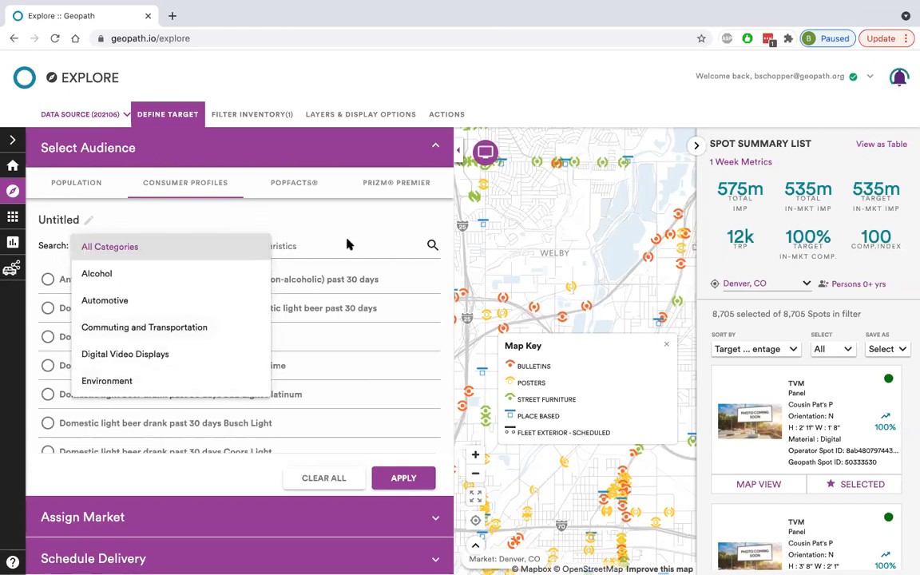
click(323, 238)
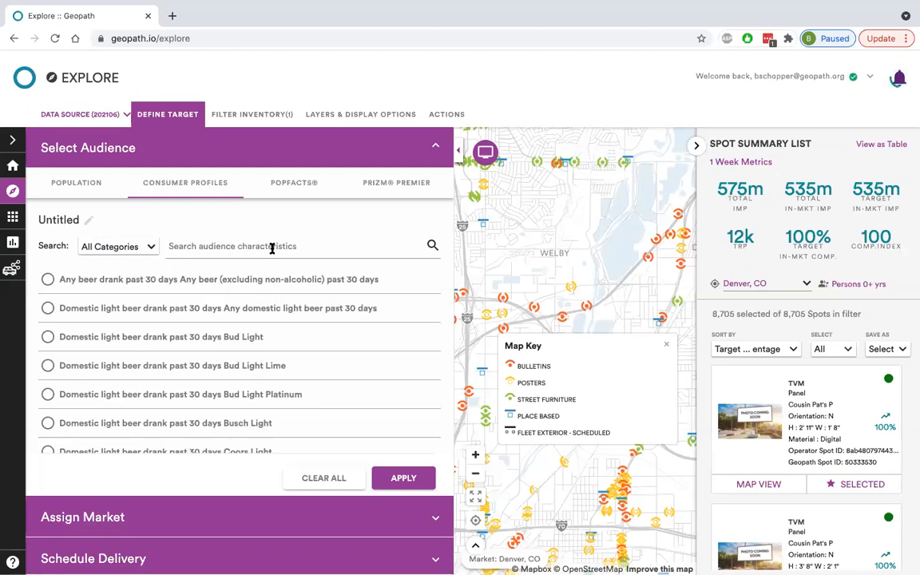
Compare the Popfacts audience options with the Population audience options.
click(294, 185)
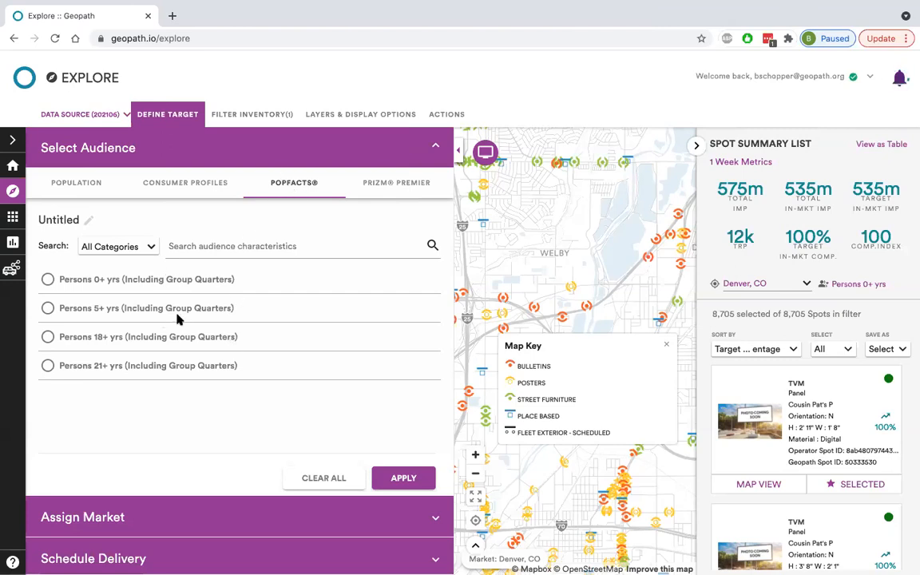
click(76, 177)
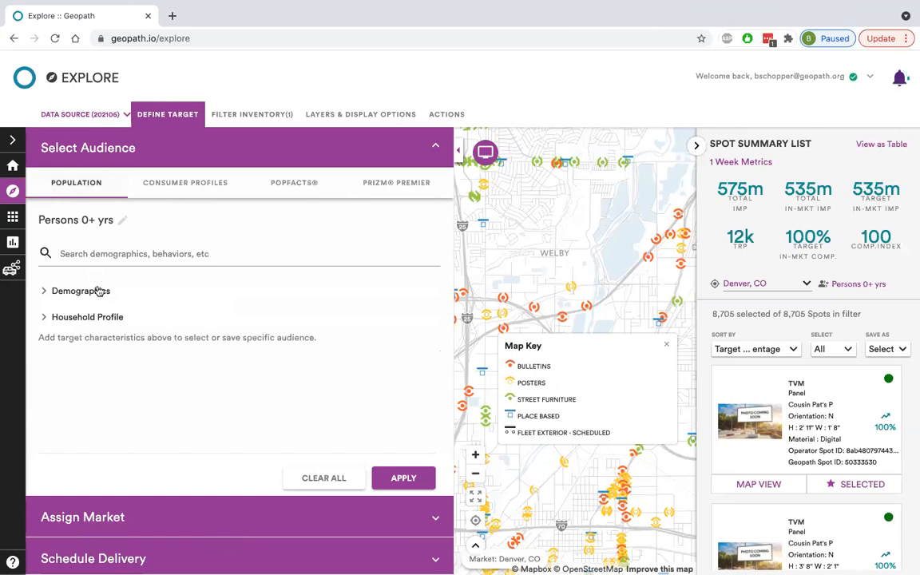
click(297, 187)
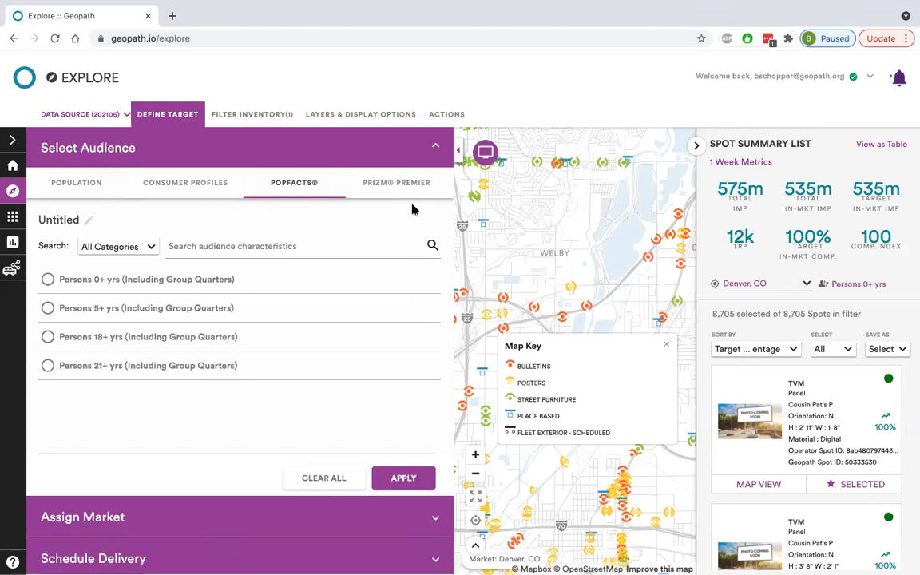
Look through the full list of PRIZM Premier audience segments.
click(374, 185)
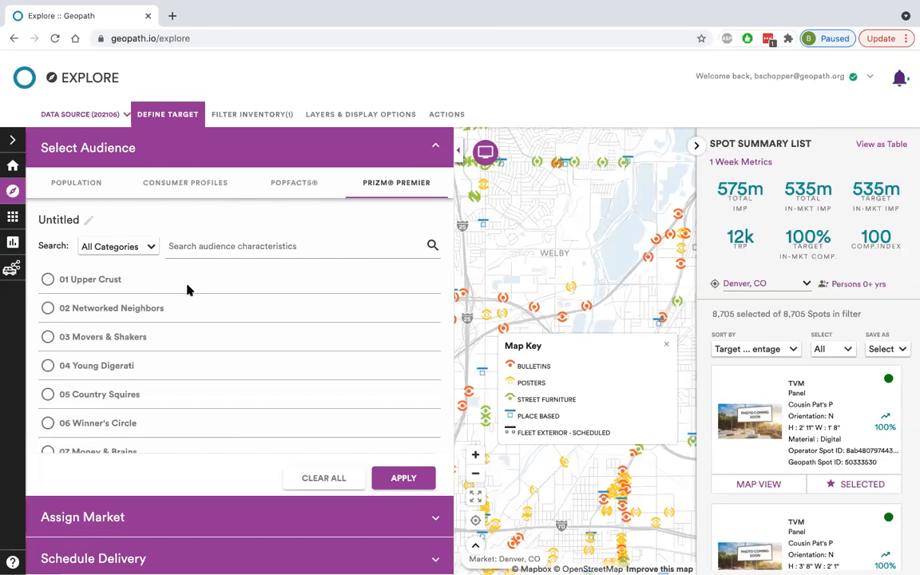
scroll(187, 290, down, 1)
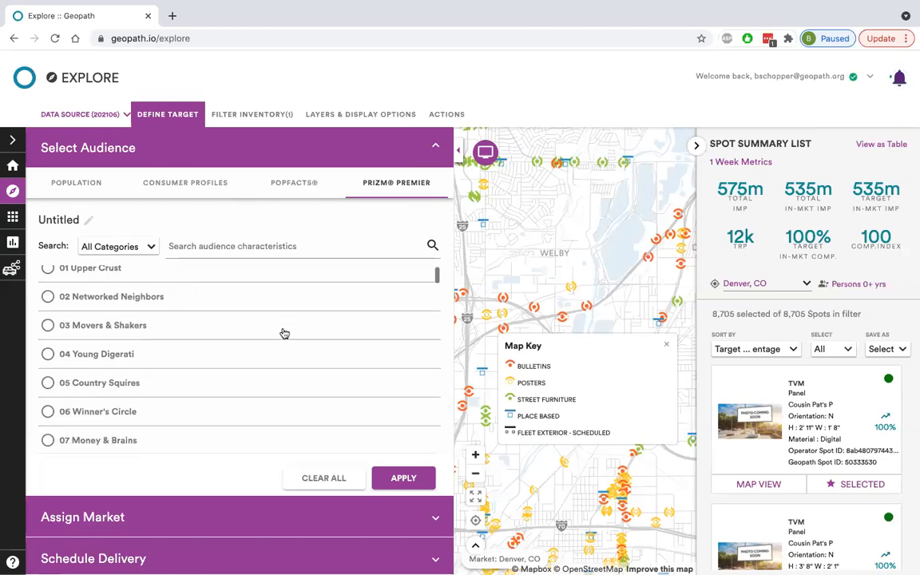
scroll(284, 332, down, 20)
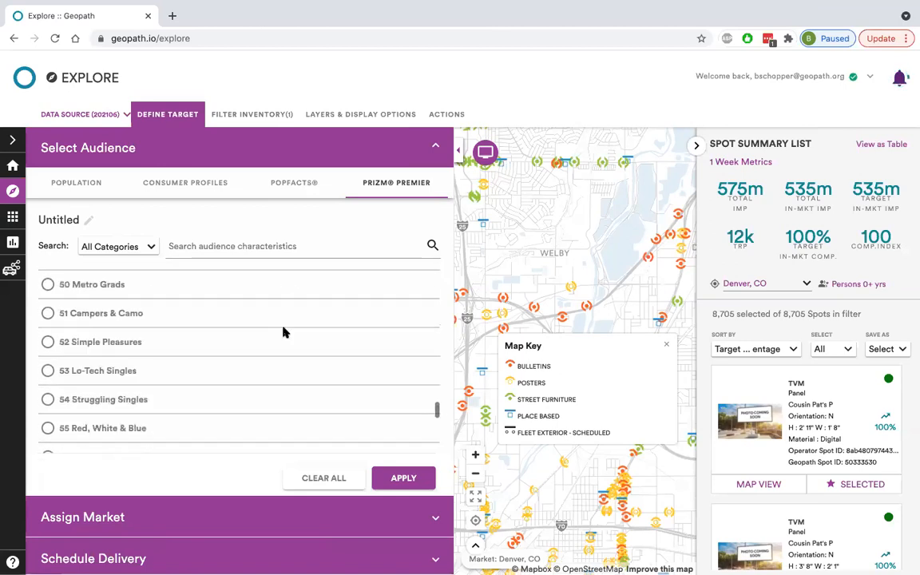
scroll(197, 380, down, 4)
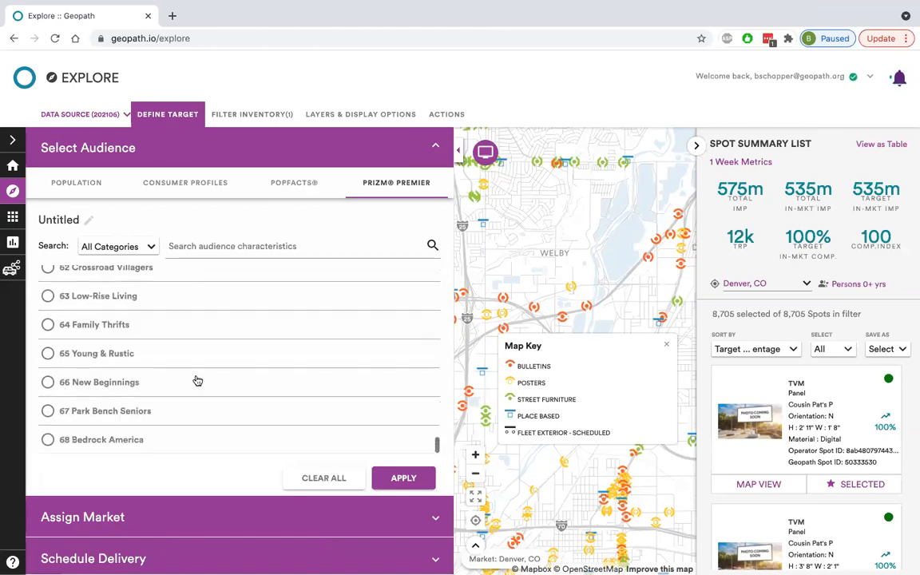
scroll(197, 380, up, 20)
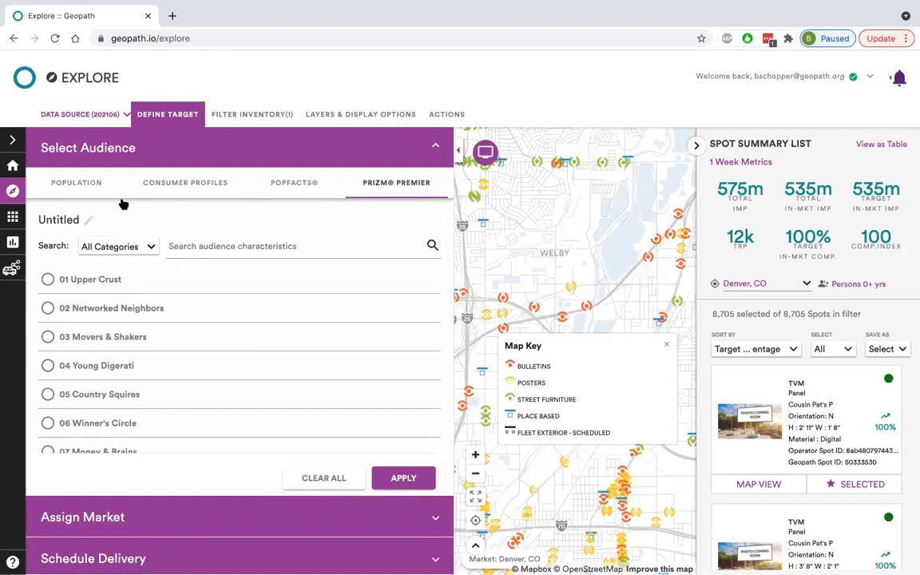
Look through the age ranges offered under Demographics in the Population audience options.
click(93, 187)
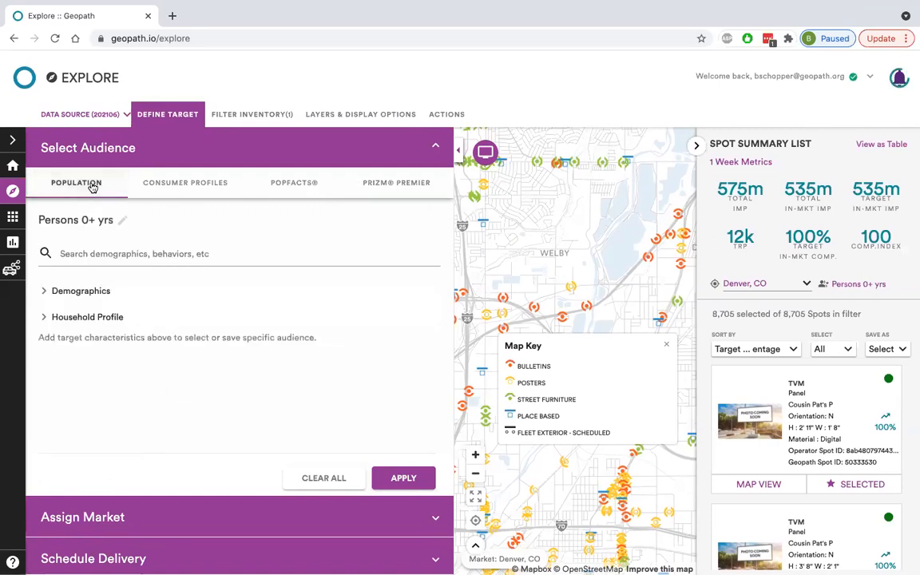
click(99, 294)
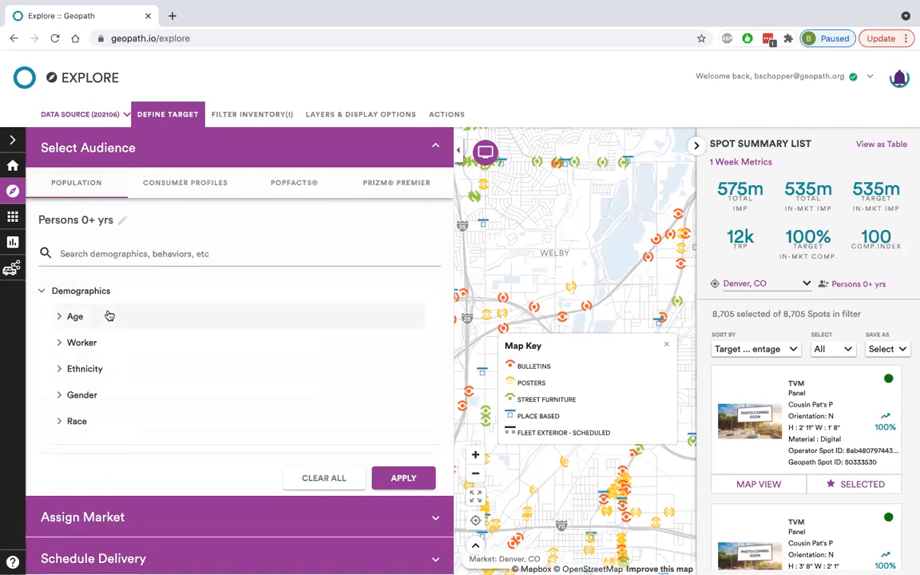
click(108, 316)
scroll(163, 317, down, 1)
scroll(160, 317, up, 2)
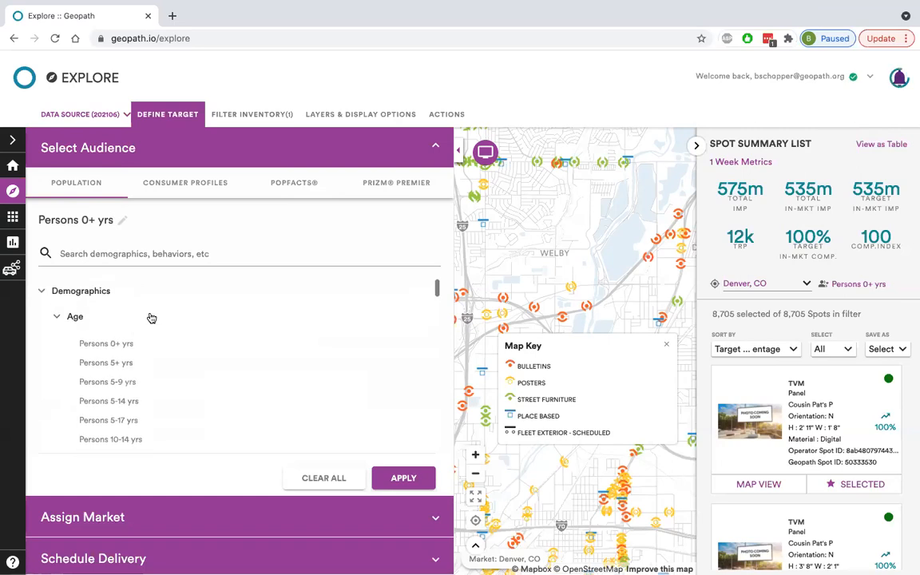
click(62, 311)
click(75, 292)
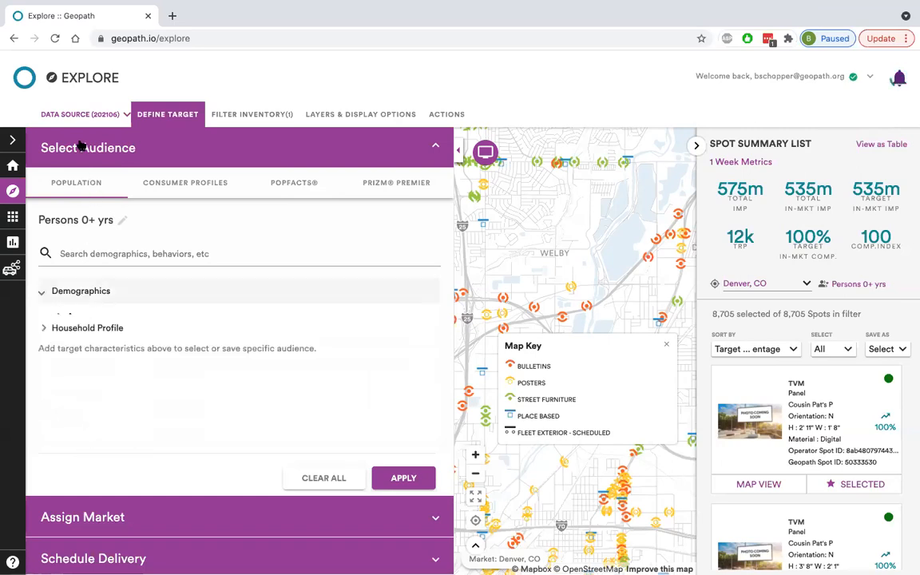
Choose Persons 18-34 yrs from the Demographics age ranges as the Population audience.
click(100, 294)
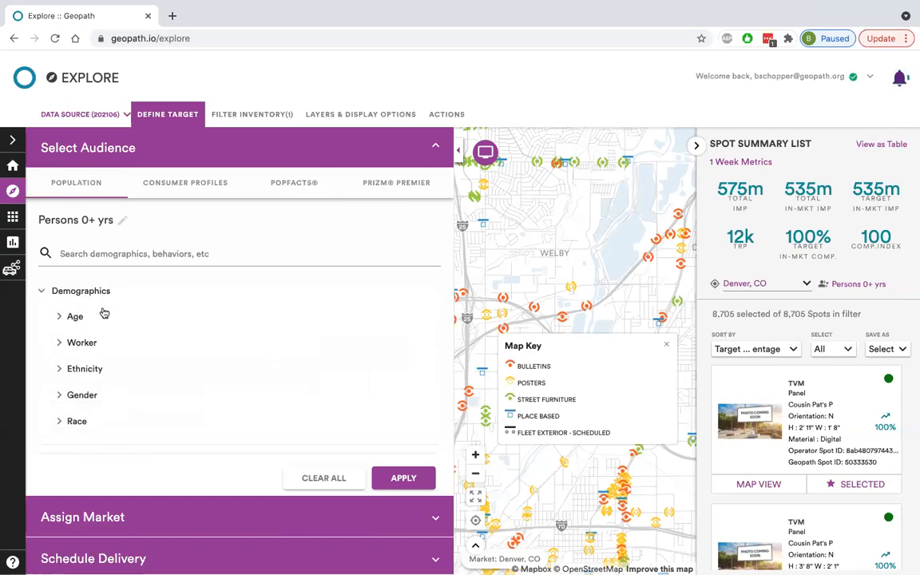
scroll(189, 366, down, 5)
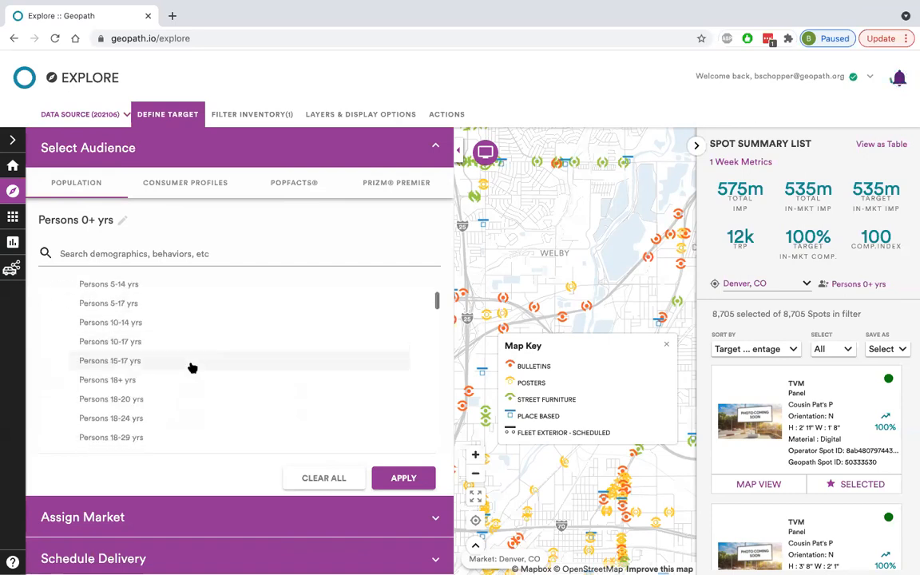
click(124, 352)
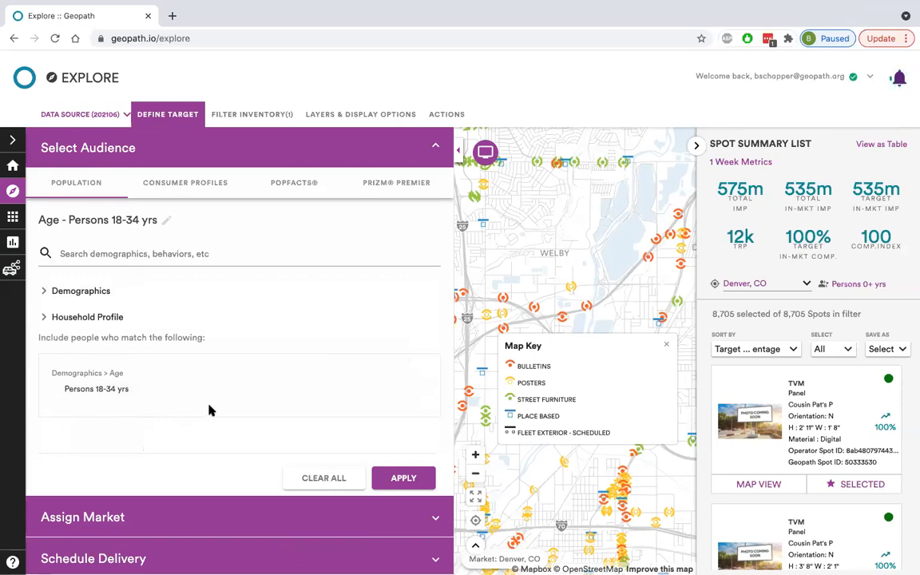
Review the remaining Demographics groups (Worker, Ethnicity, Gender, Race) and the Household Profile options for the Population audience.
click(94, 288)
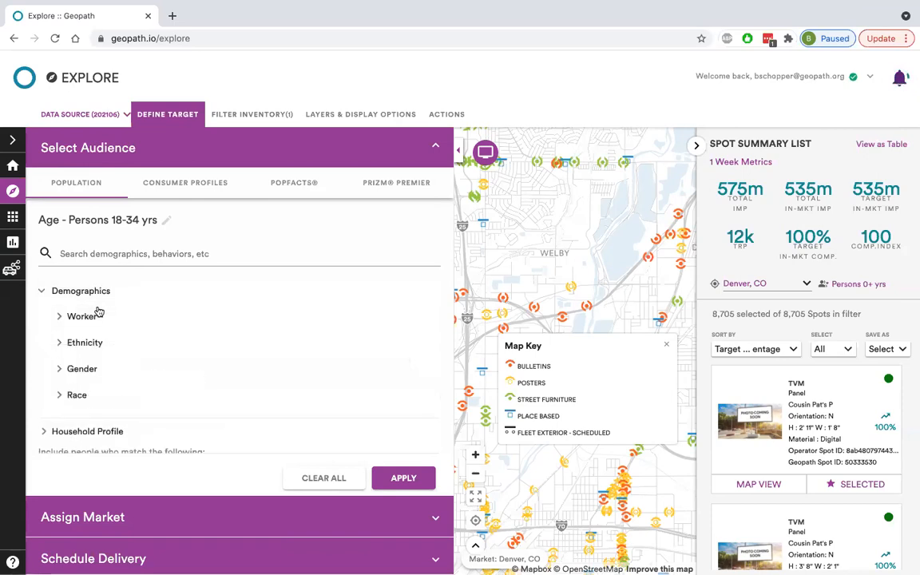
click(103, 318)
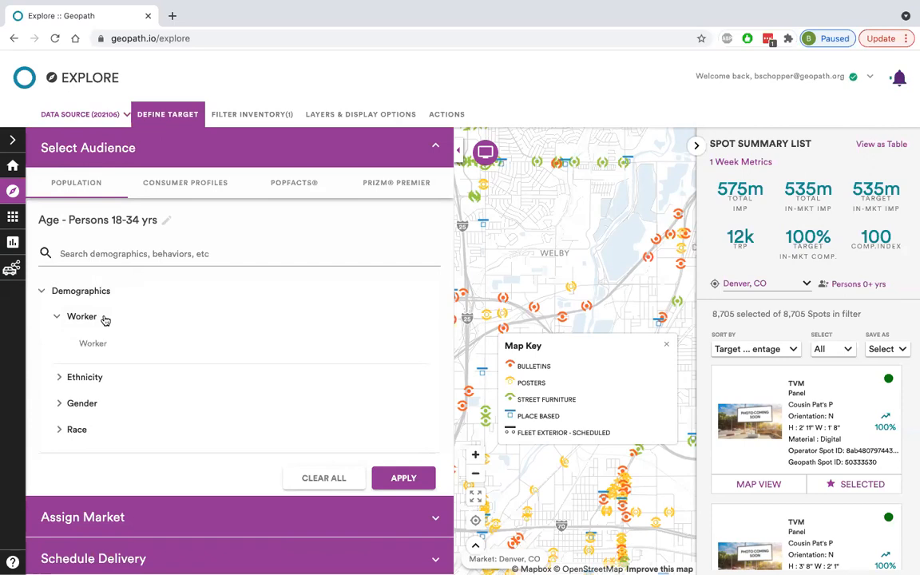
click(98, 346)
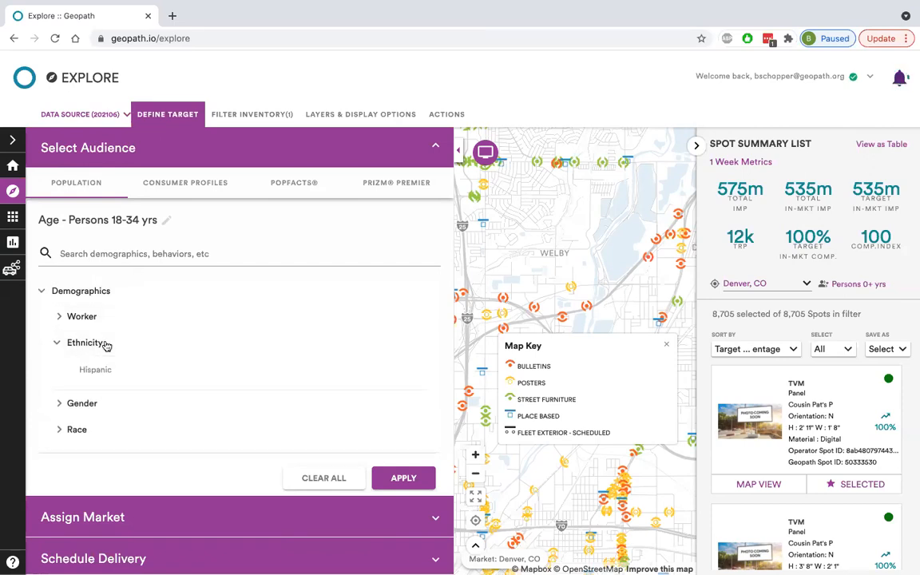
click(80, 393)
click(80, 393)
scroll(100, 375, down, 1)
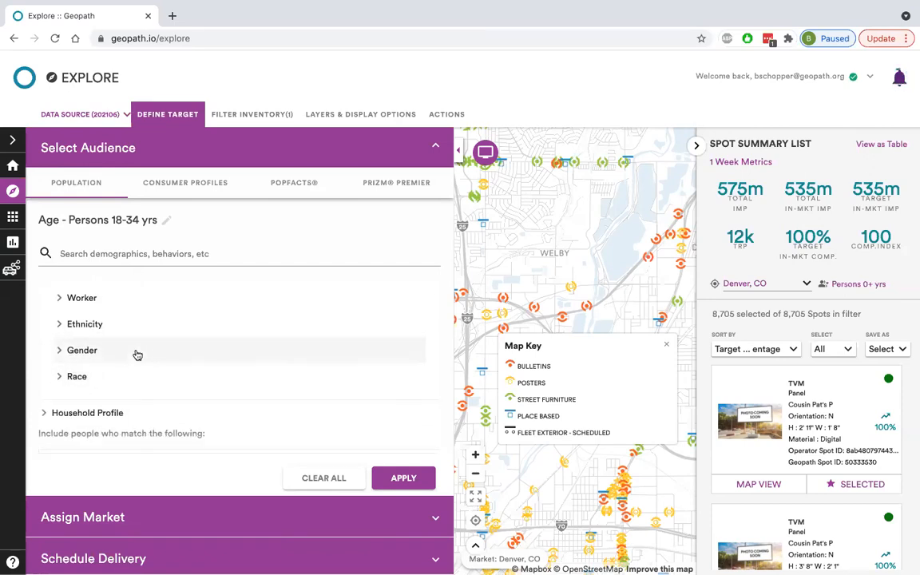
click(133, 399)
scroll(131, 397, down, 3)
scroll(113, 382, up, 2)
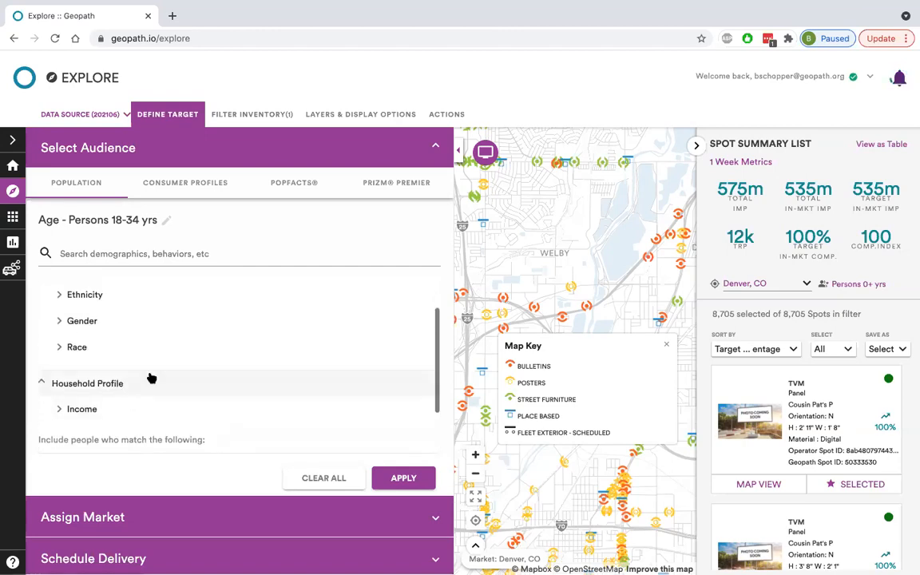
scroll(150, 374, up, 2)
click(79, 292)
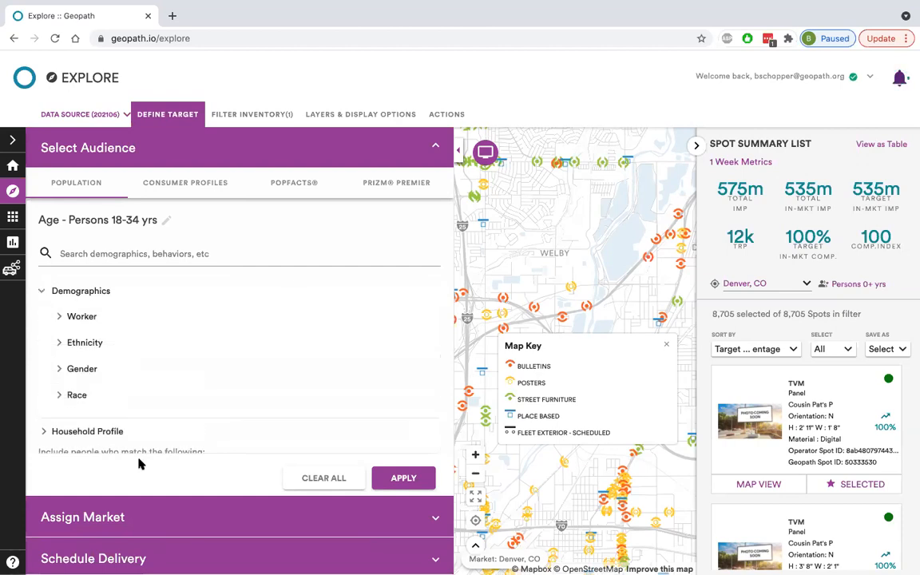
click(80, 291)
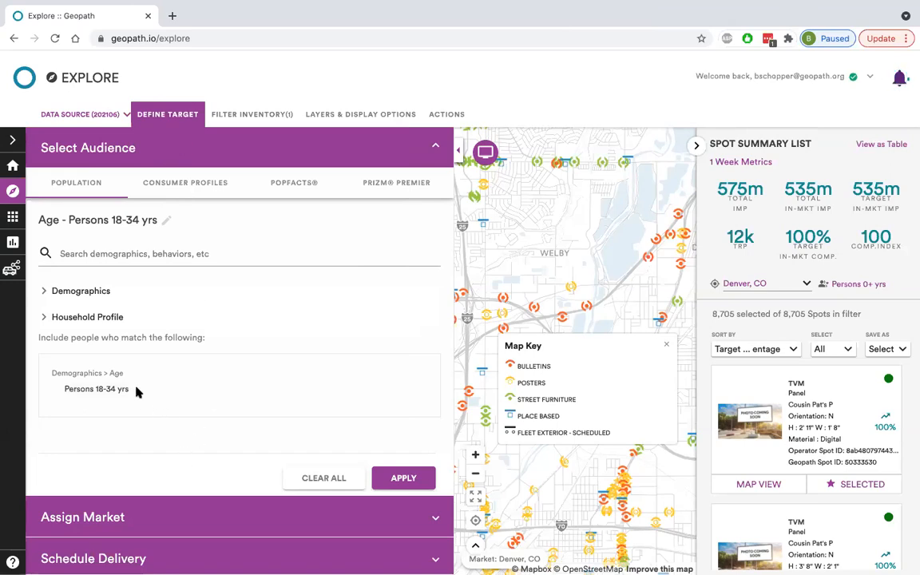
Apply the Persons 18-34 yrs audience, close the target definition and check how many spots are selected.
click(415, 478)
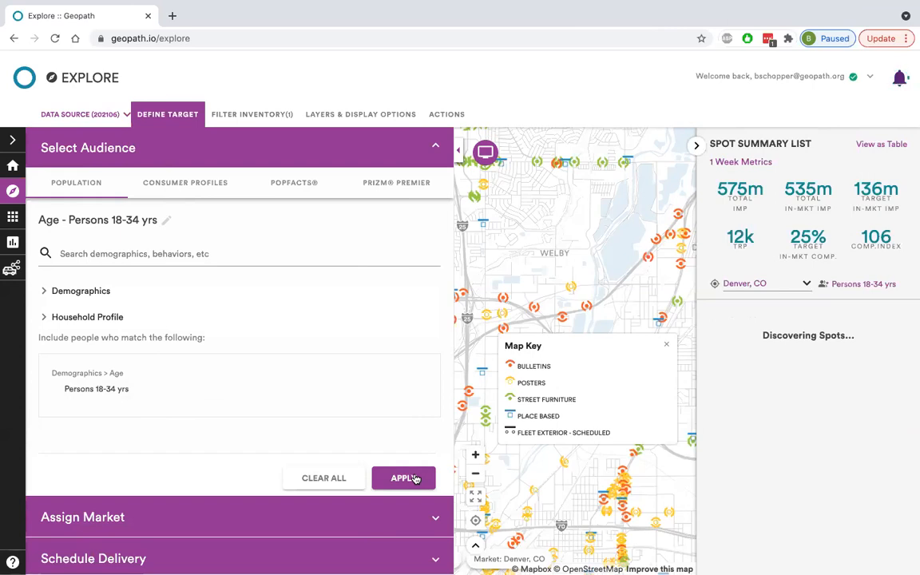
click(178, 116)
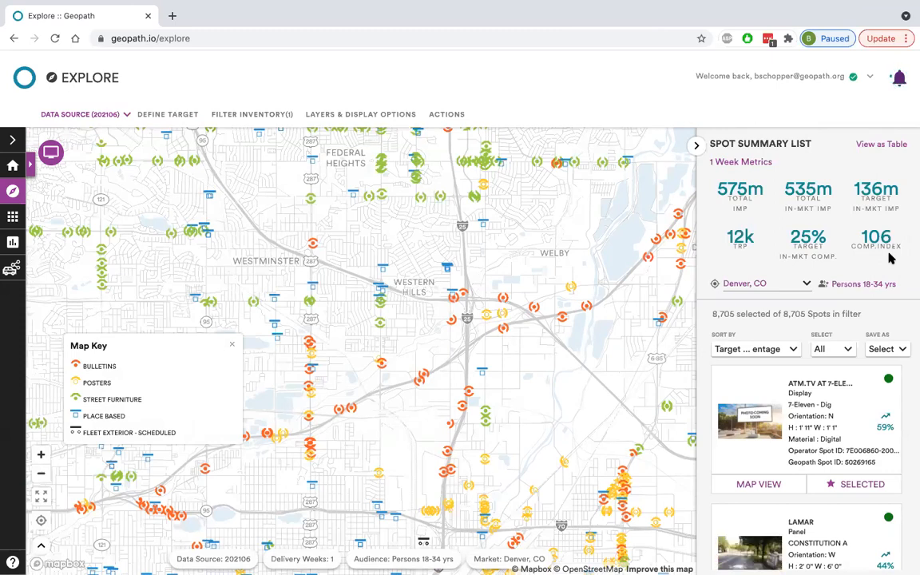
double_click(722, 314)
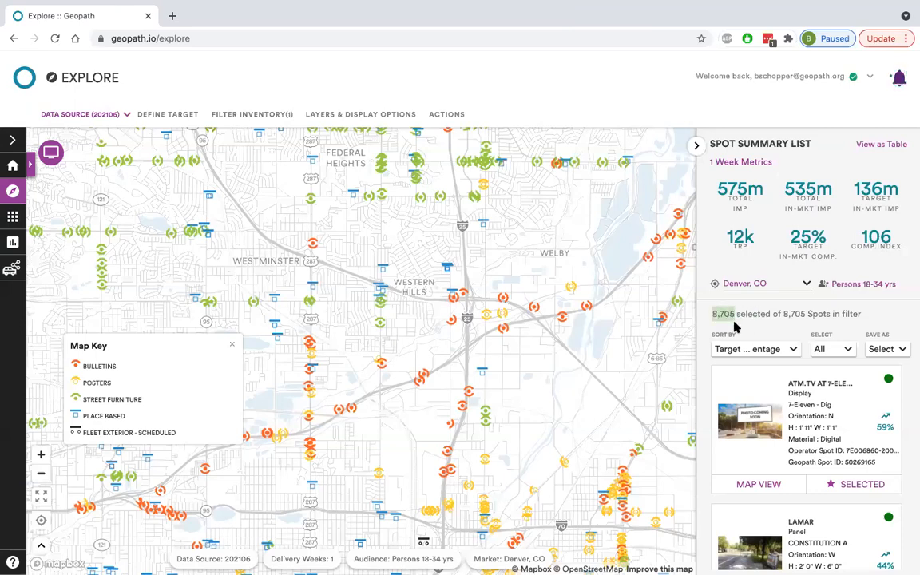
click(764, 311)
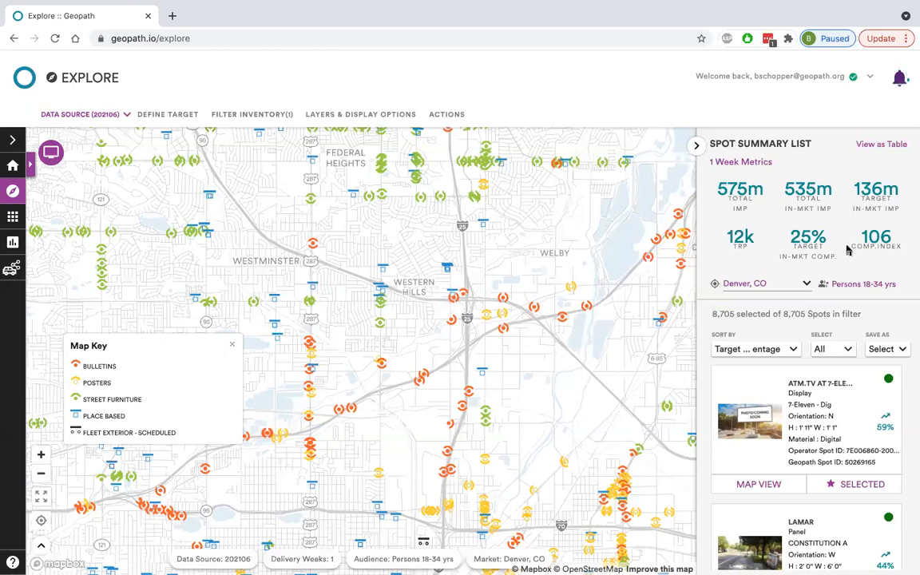
Examine the spots across the whole Denver, CO market and the one-week impression, TRP, composition and index metrics in the spot summary.
scroll(550, 286, down, 10)
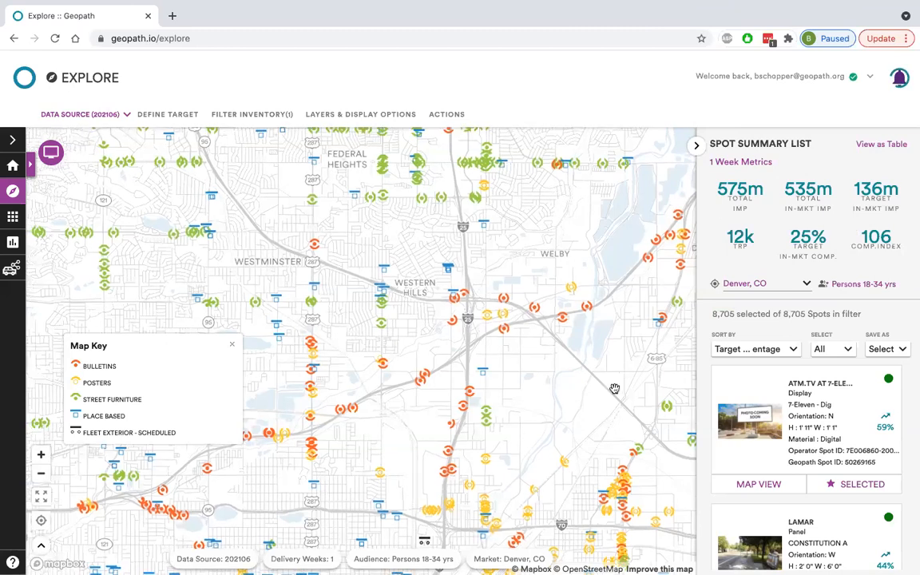
scroll(550, 285, down, 8)
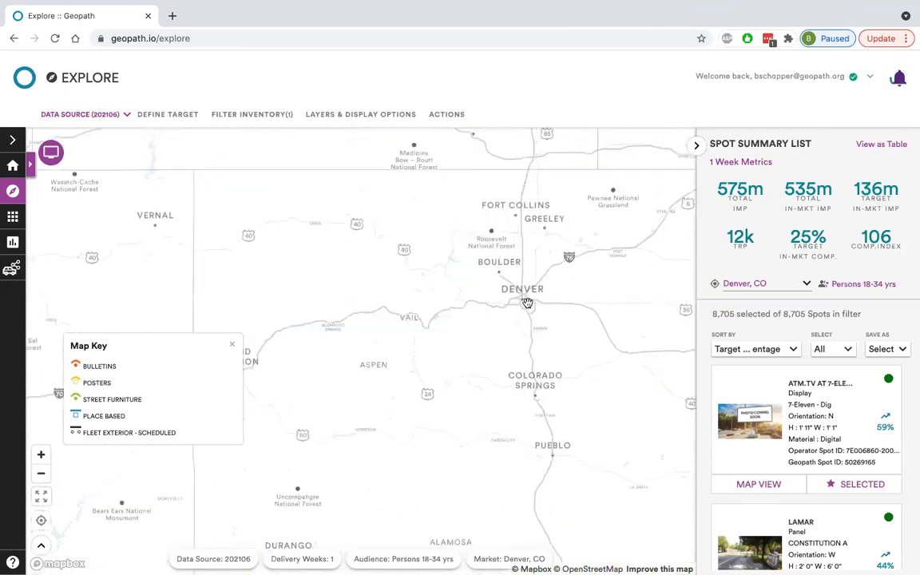
scroll(527, 297, up, 10)
drag(496, 346, 414, 406)
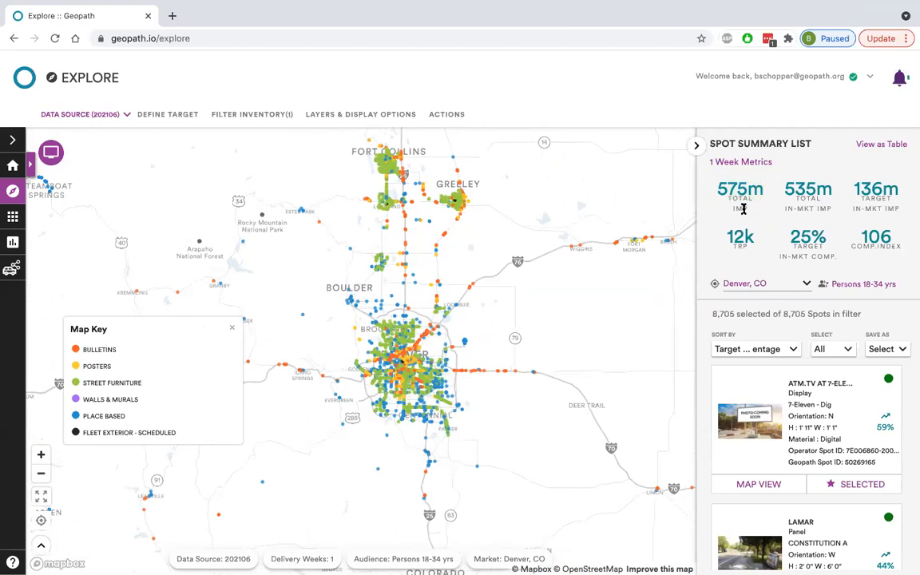
mouse_move(743, 204)
mouse_move(738, 186)
mouse_move(815, 207)
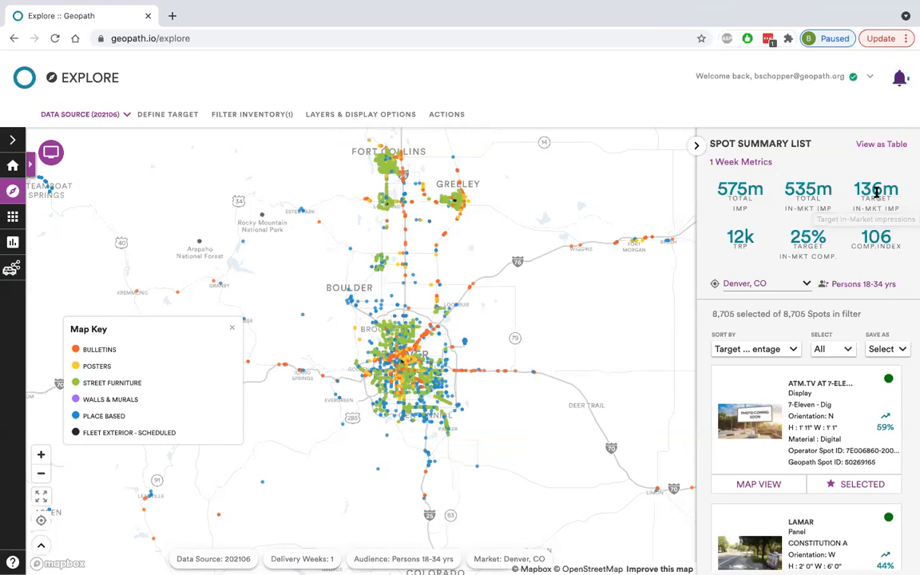
mouse_move(876, 190)
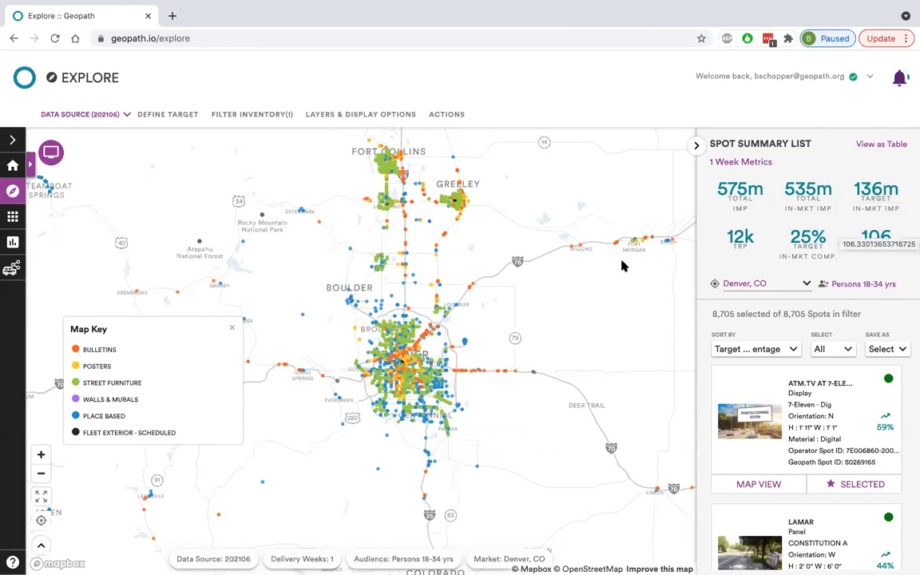
Hide the map key and look through the list of operators available in the inventory filters.
click(235, 330)
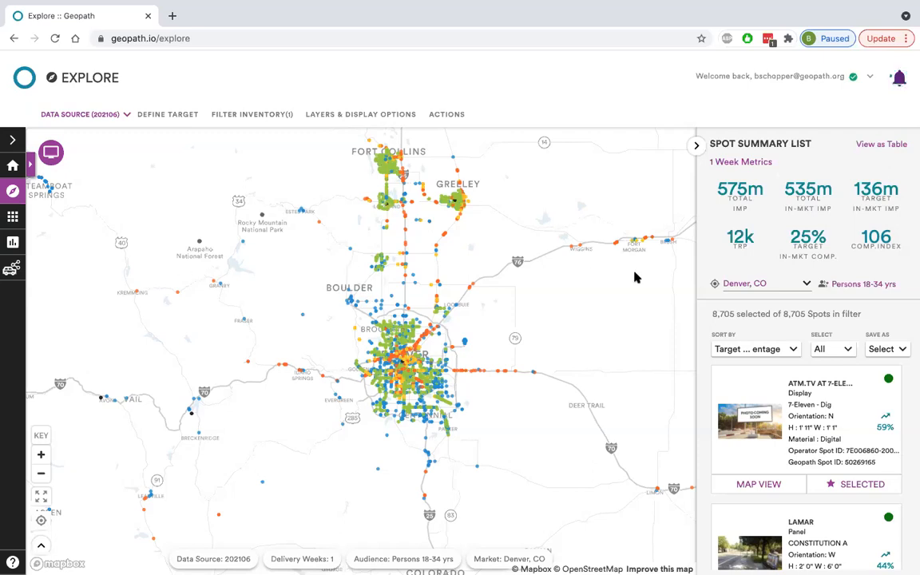
click(249, 116)
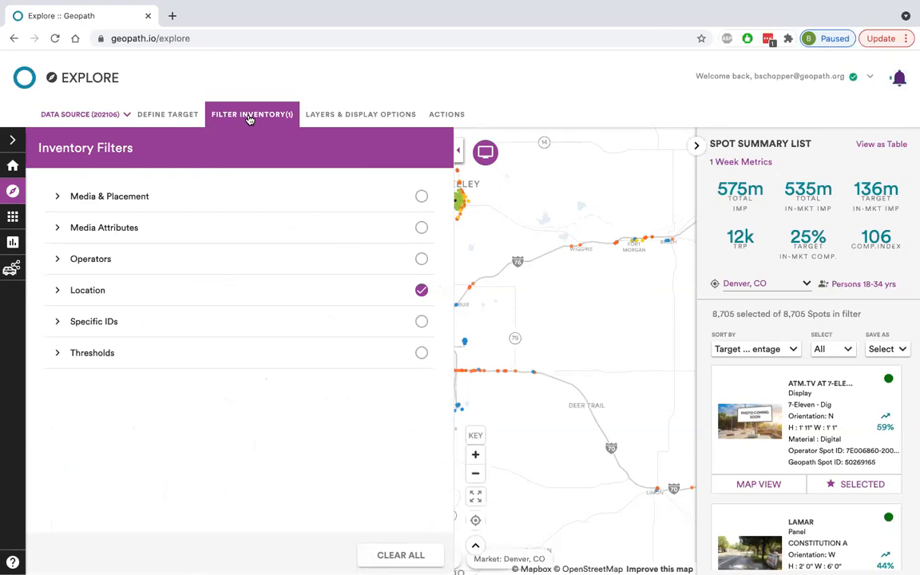
click(134, 264)
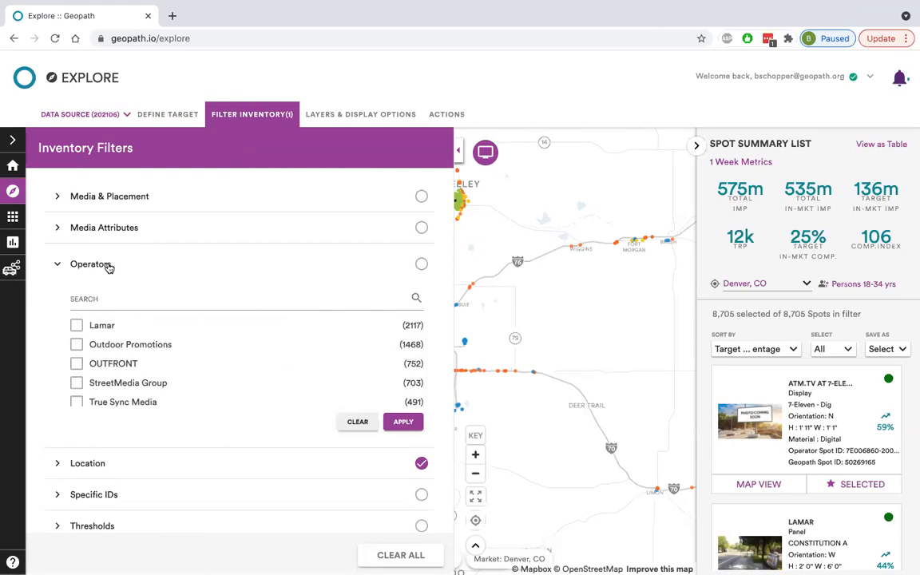
scroll(201, 370, down, 2)
scroll(202, 370, down, 1)
scroll(202, 369, up, 3)
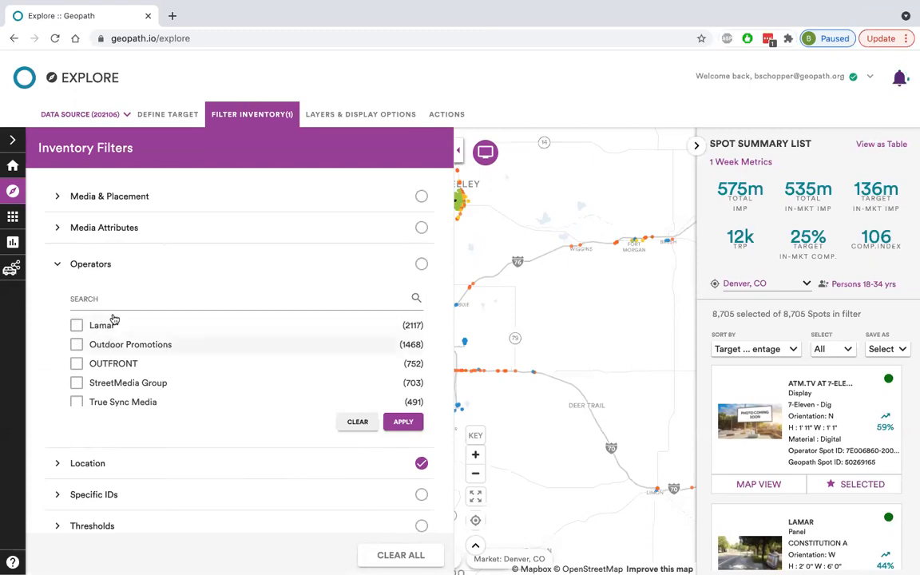
click(82, 266)
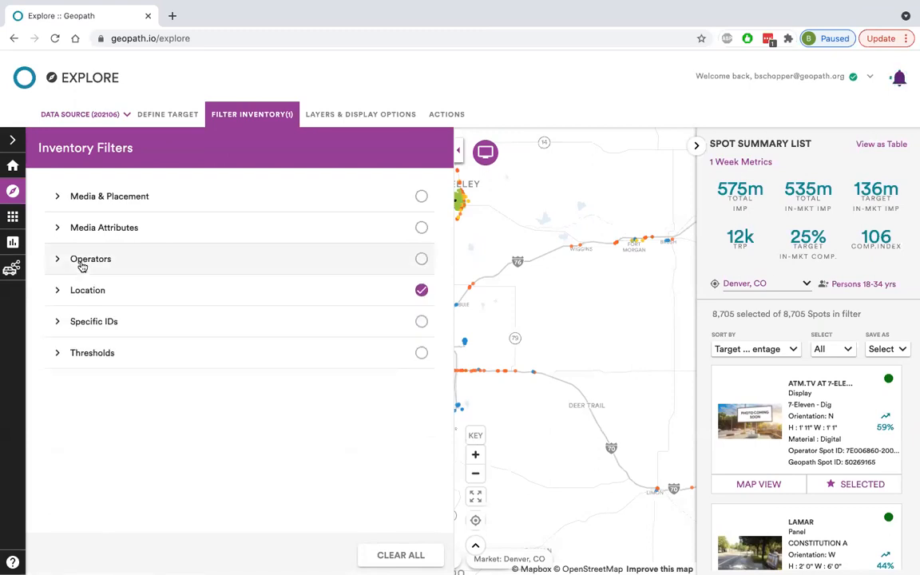
Review the Specific IDs filter and its fields for Geopath and operator spot IDs.
click(57, 324)
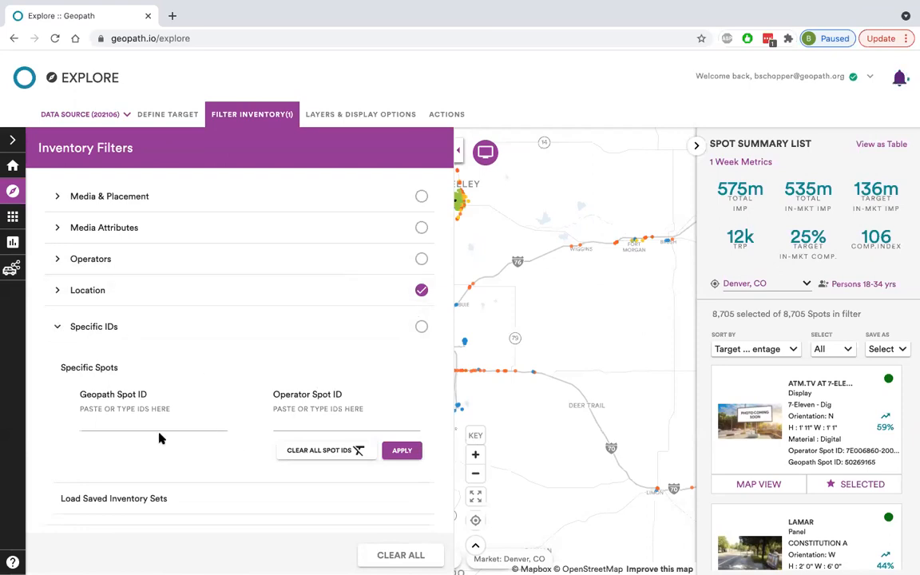
click(136, 422)
text(3062189)
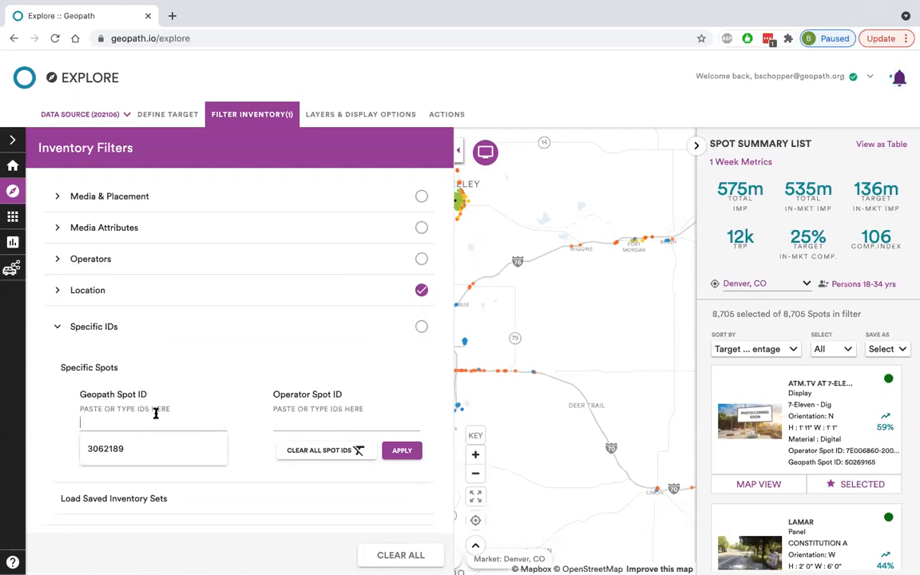
click(315, 421)
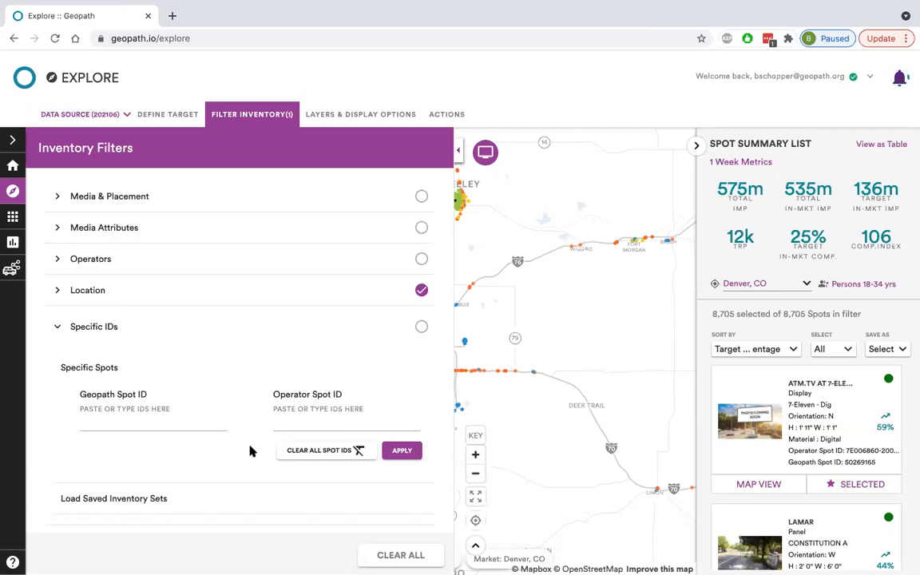
click(188, 414)
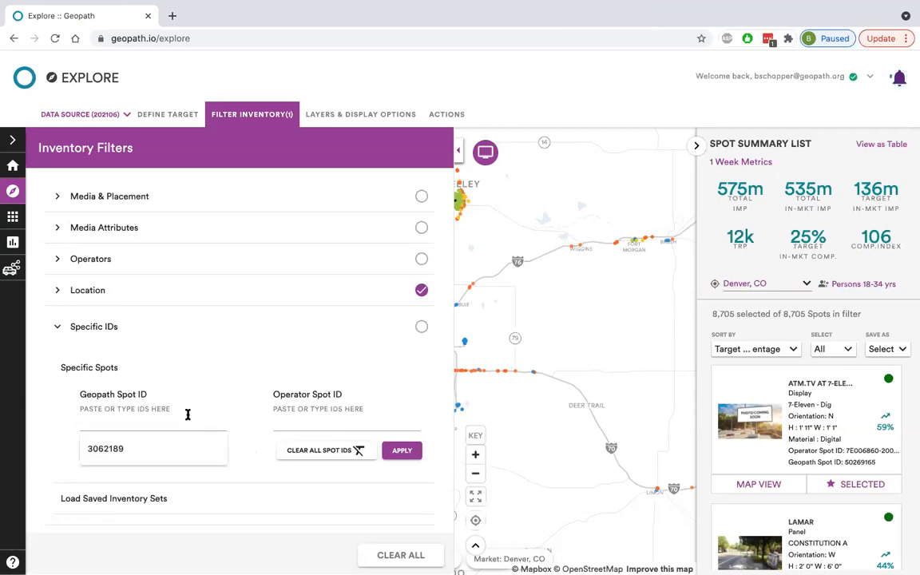
click(249, 444)
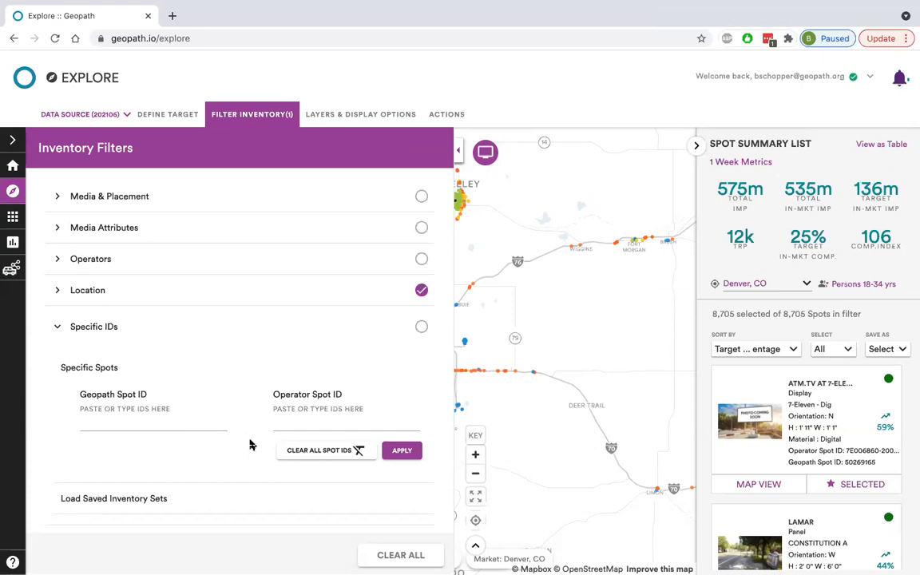
click(120, 332)
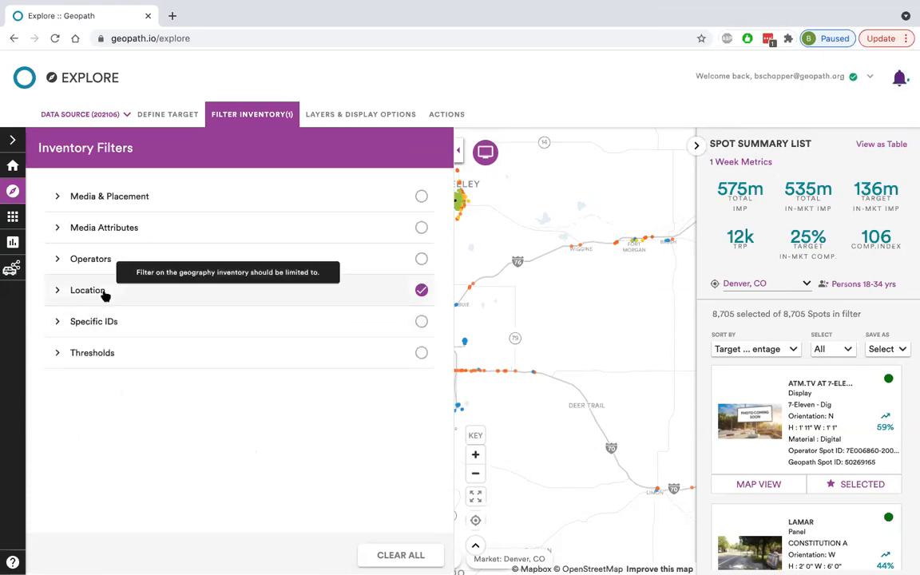
Expand the Media & Placement filters and review the Media Class options and their description.
click(124, 197)
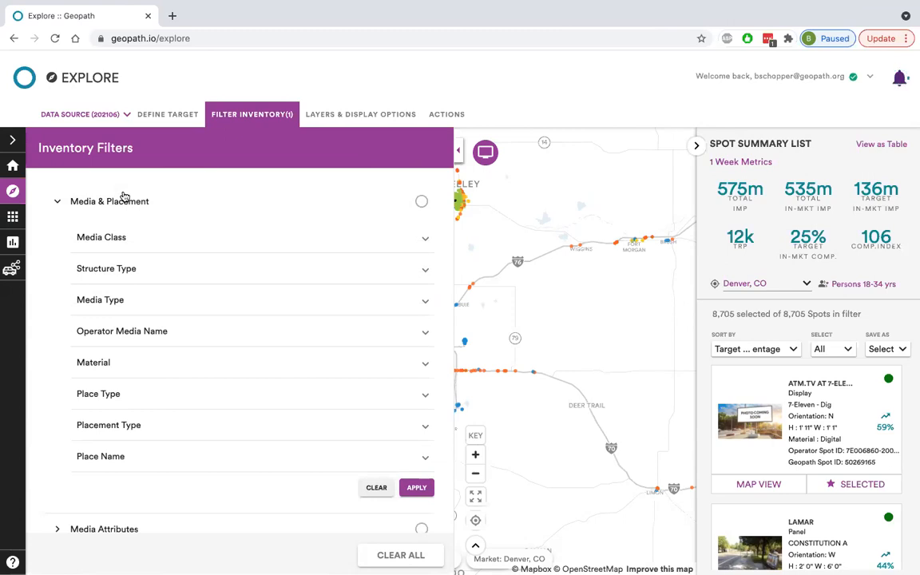
click(98, 238)
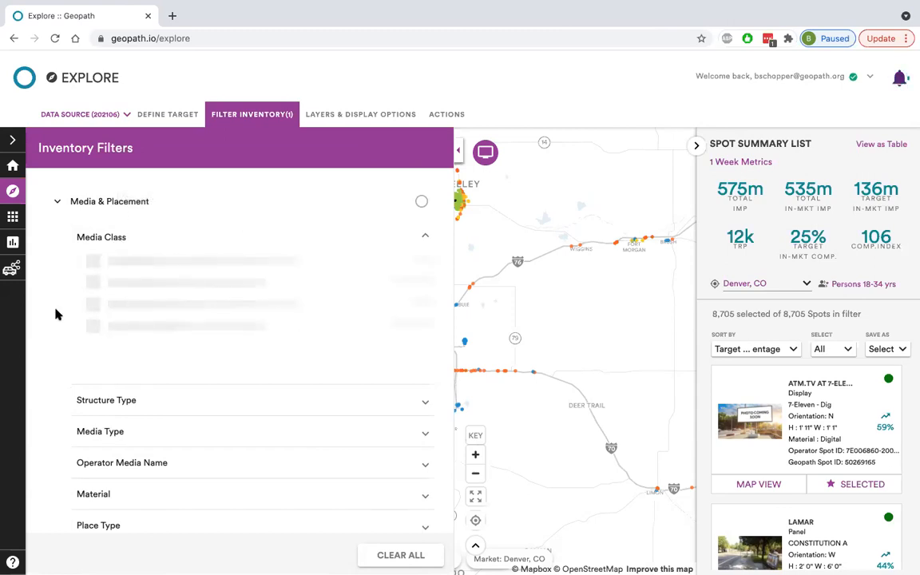
mouse_move(114, 239)
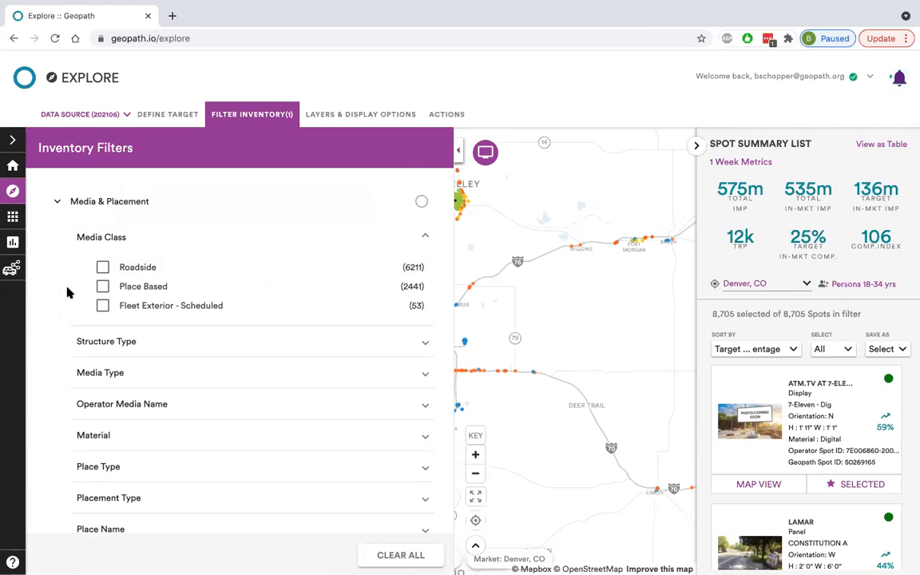
click(111, 241)
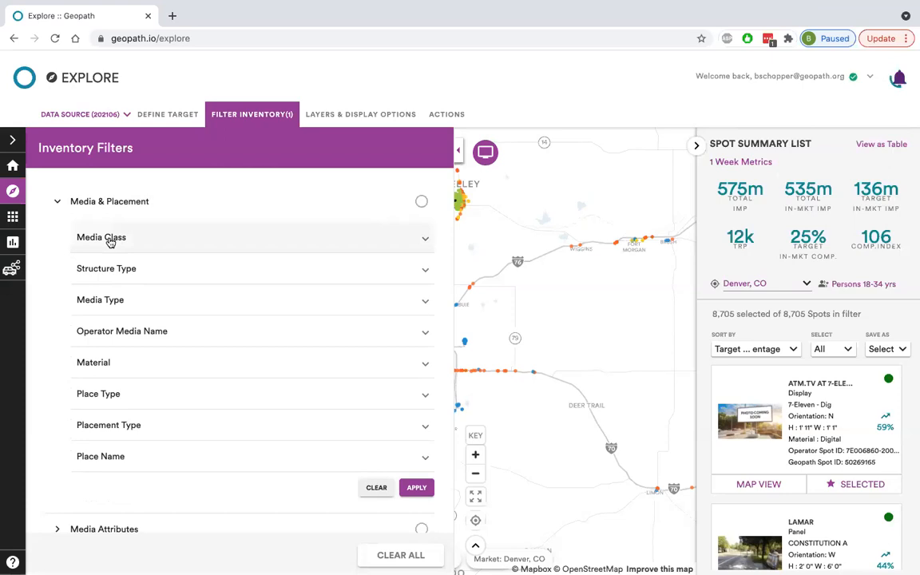
click(110, 239)
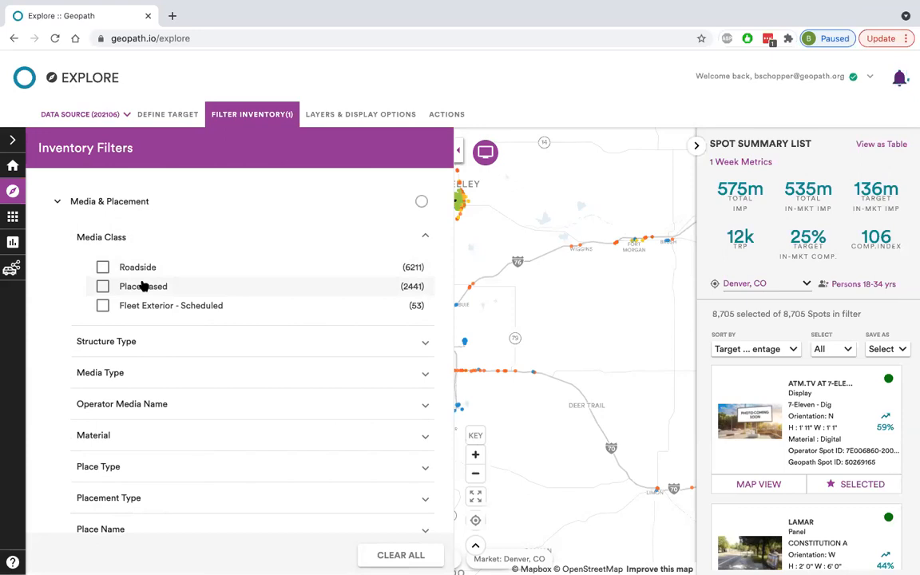
click(121, 239)
Read the description of the Structure Type filter and look through its list of structure options.
mouse_move(115, 273)
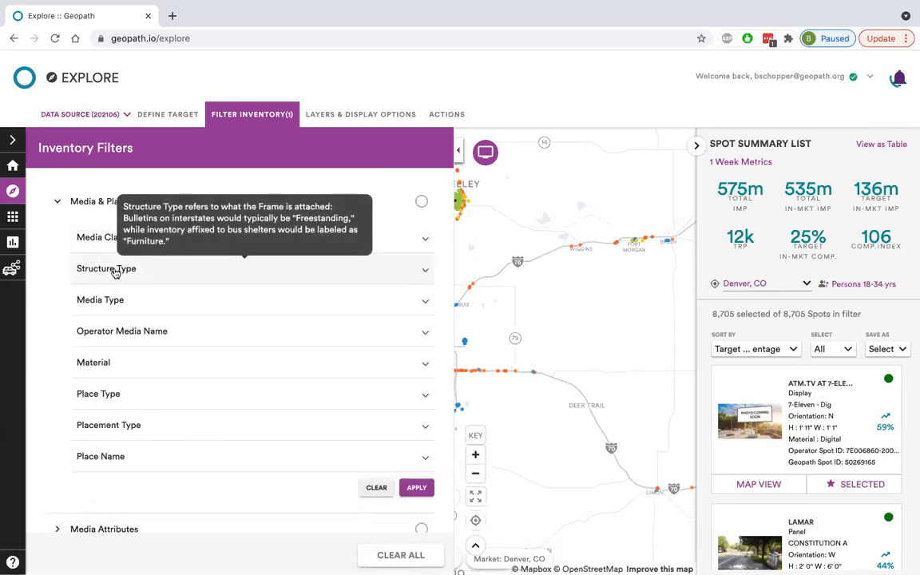
click(115, 273)
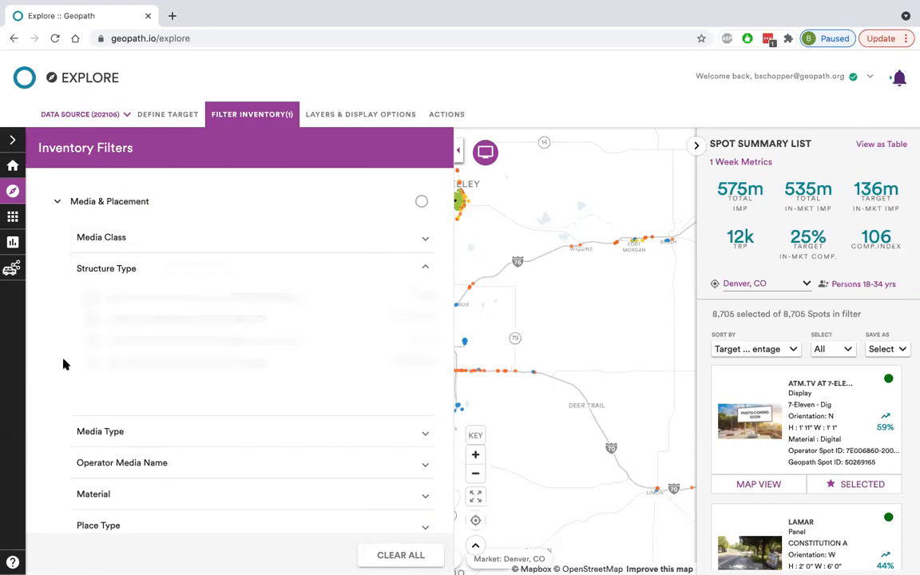
scroll(64, 364, down, 1)
scroll(63, 363, down, 1)
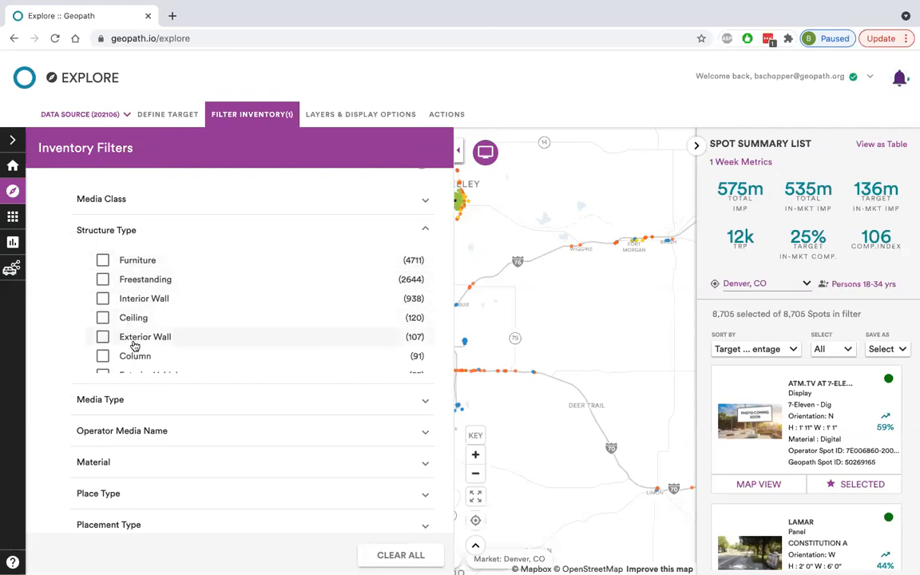
scroll(136, 347, up, 1)
scroll(135, 348, down, 1)
scroll(173, 291, down, 2)
scroll(170, 294, down, 1)
scroll(171, 293, up, 3)
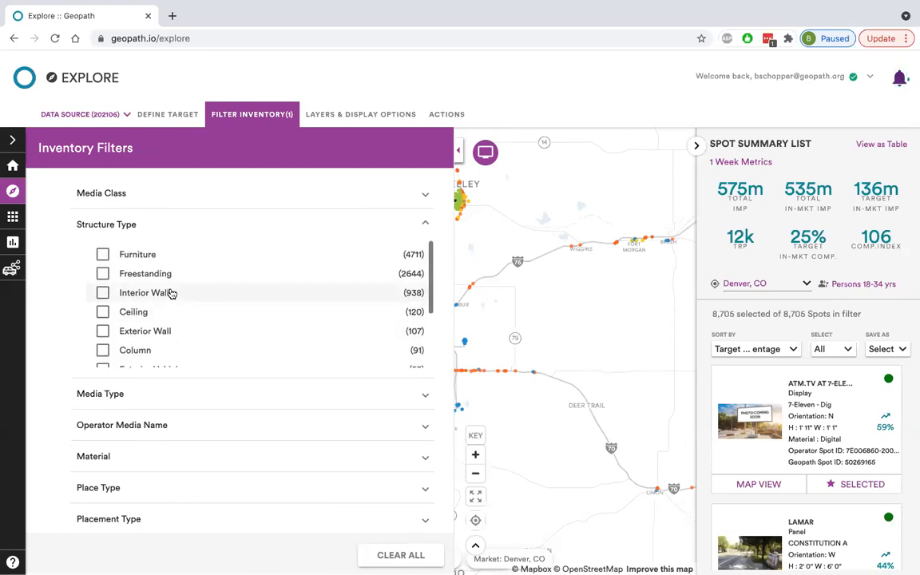
click(112, 227)
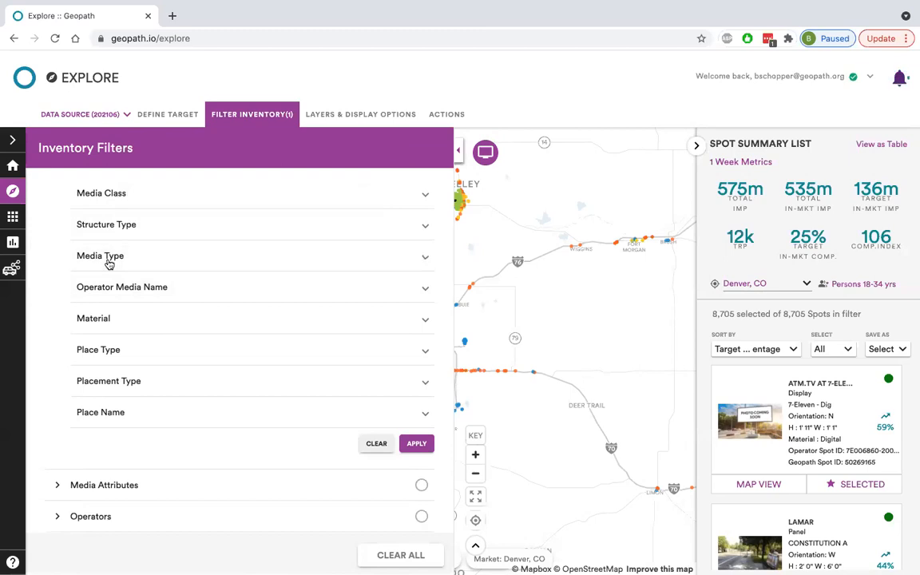
Review the Media Type filter's options and read its description of how media types are defined.
click(109, 261)
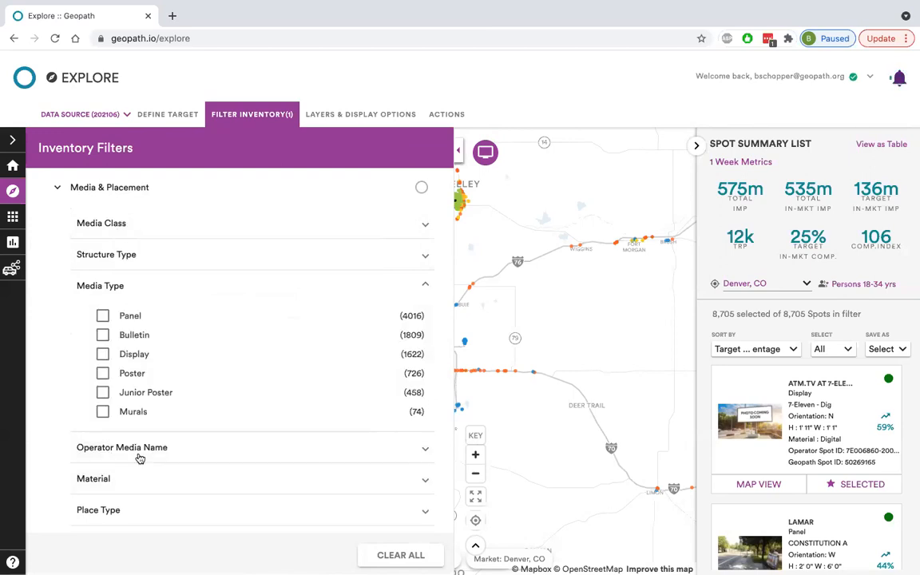
mouse_move(138, 457)
mouse_move(101, 288)
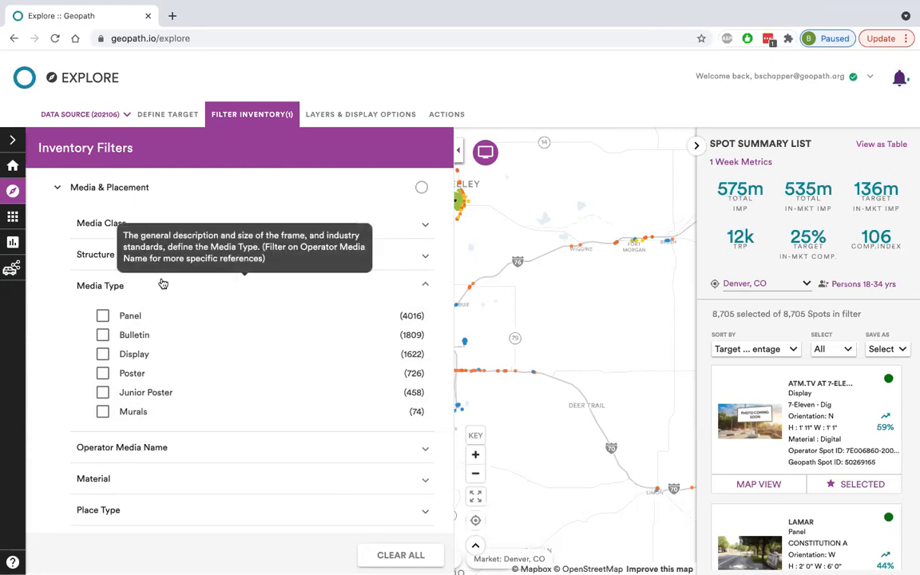
click(163, 285)
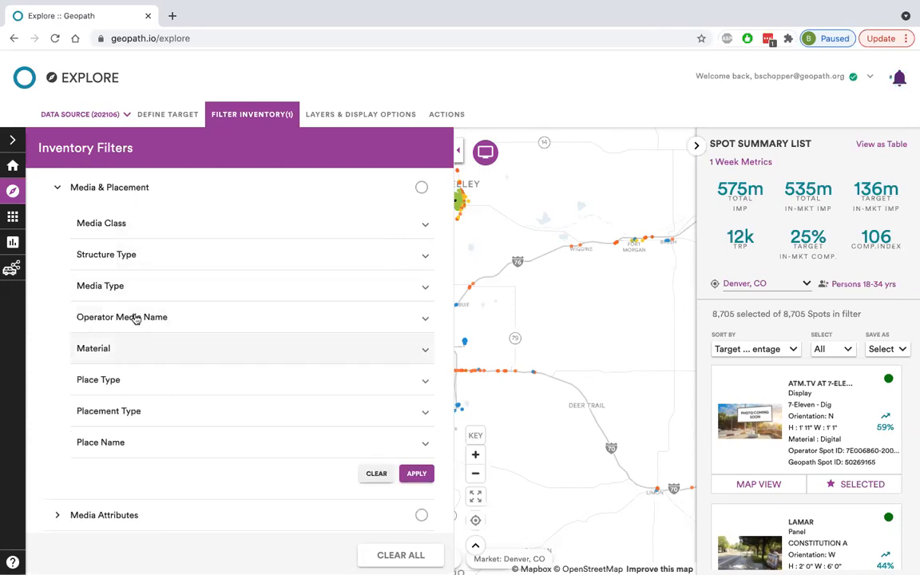
Look through the operator-specific inventory names listed in the Operator Media Name filter.
mouse_move(138, 318)
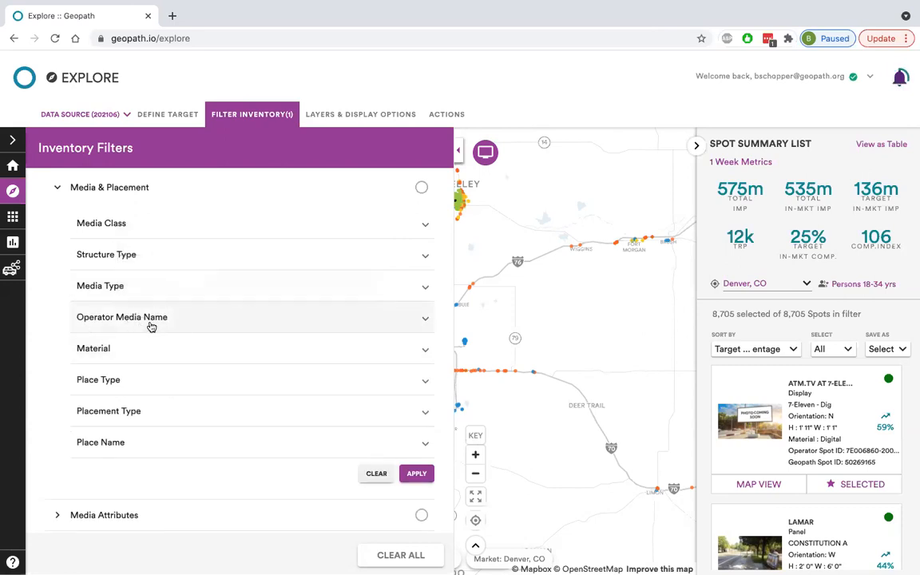
click(151, 324)
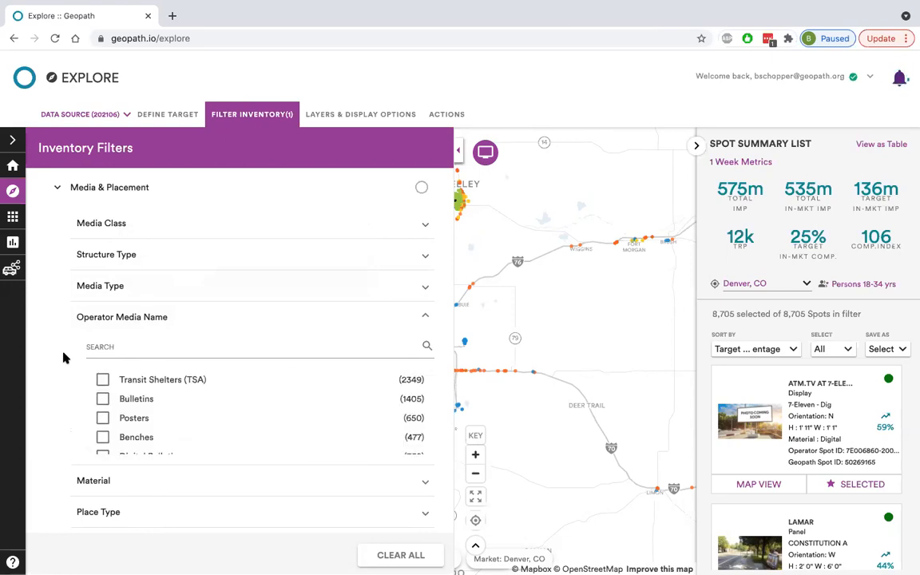
scroll(66, 393, down, 1)
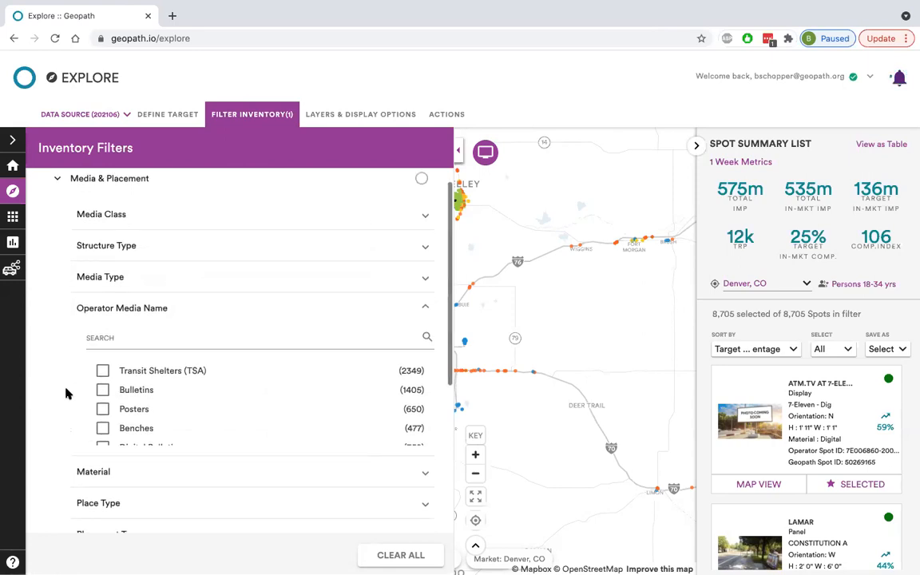
scroll(109, 375, down, 2)
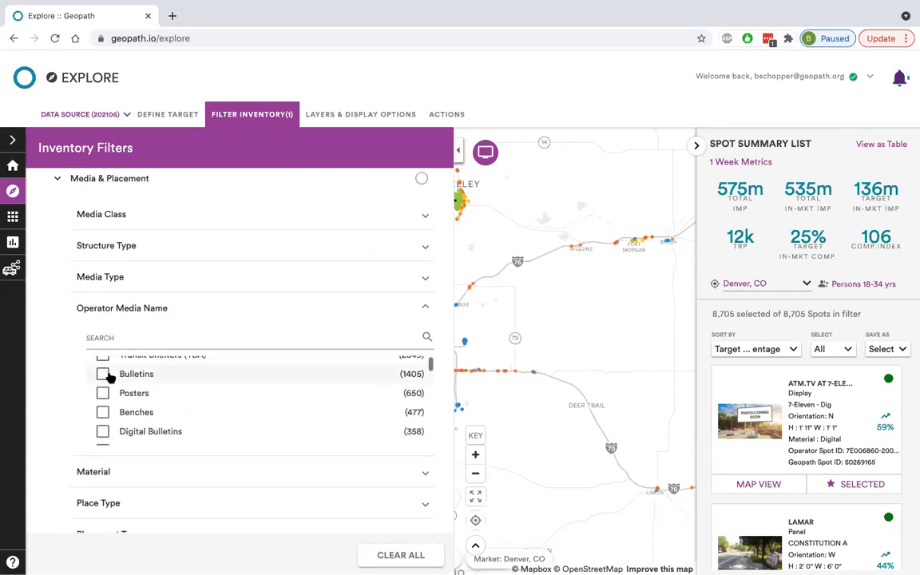
scroll(112, 377, up, 2)
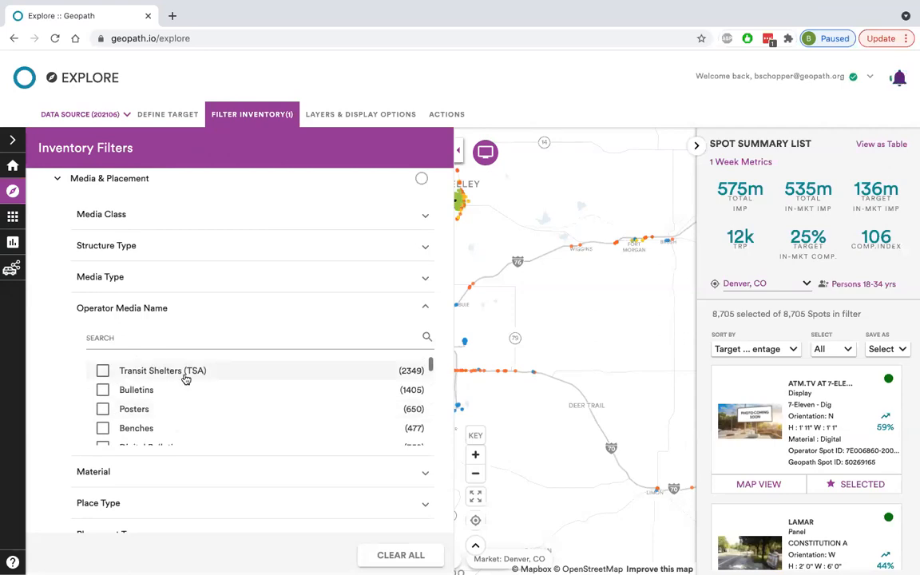
scroll(209, 372, down, 1)
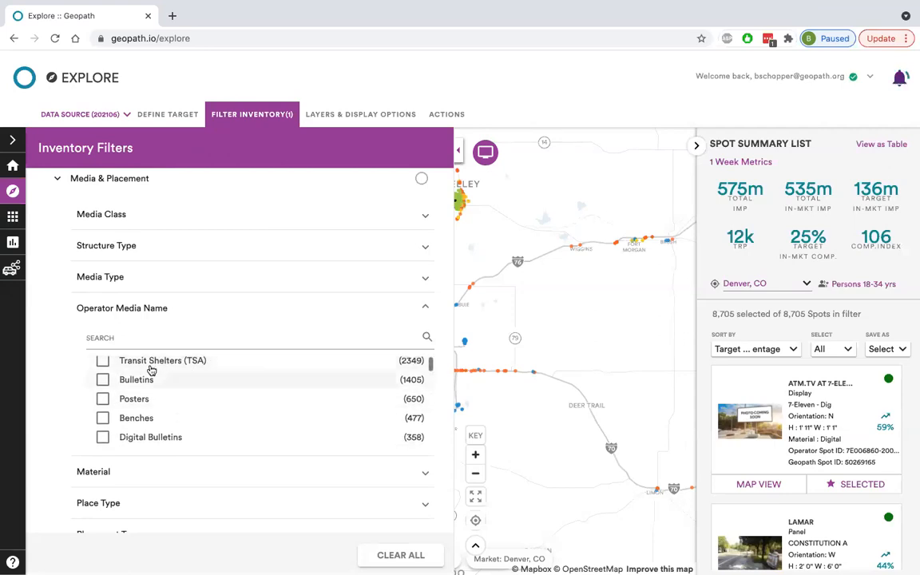
scroll(180, 382, down, 1)
scroll(181, 382, up, 2)
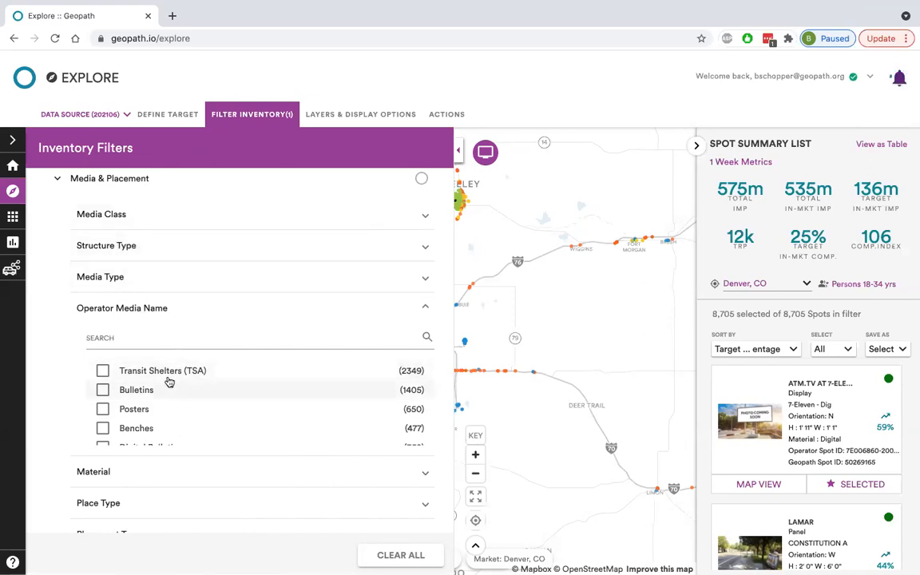
scroll(169, 377, down, 1)
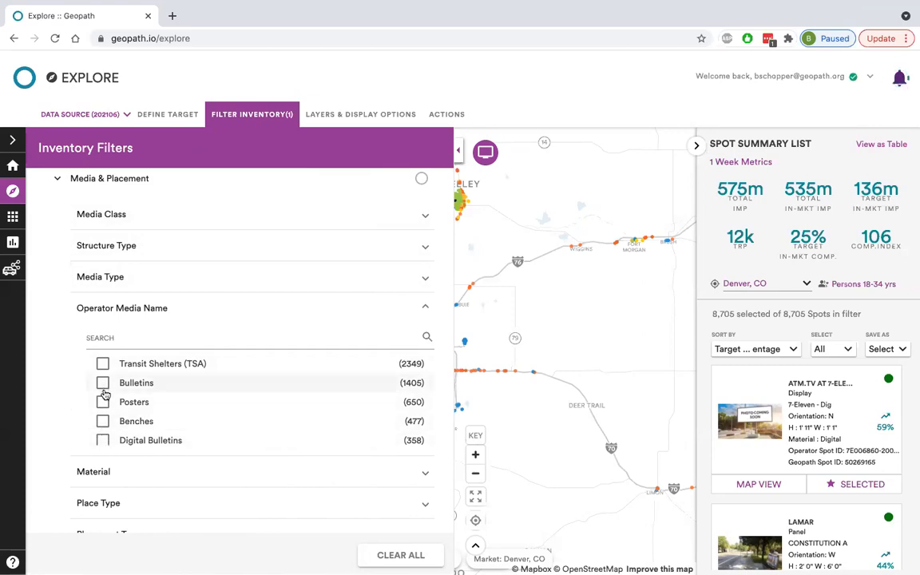
click(147, 310)
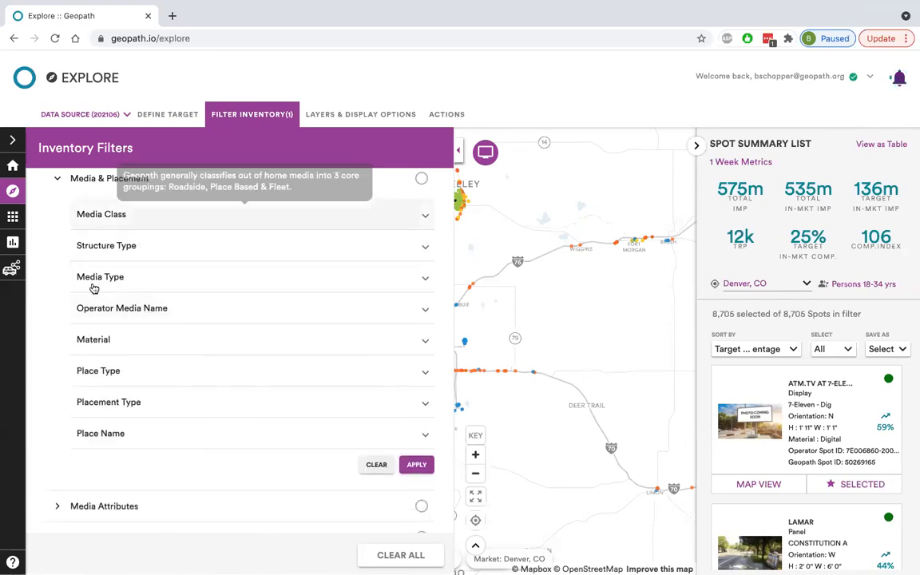
Recheck the Media Type options and review the Material filter's choices.
mouse_move(94, 313)
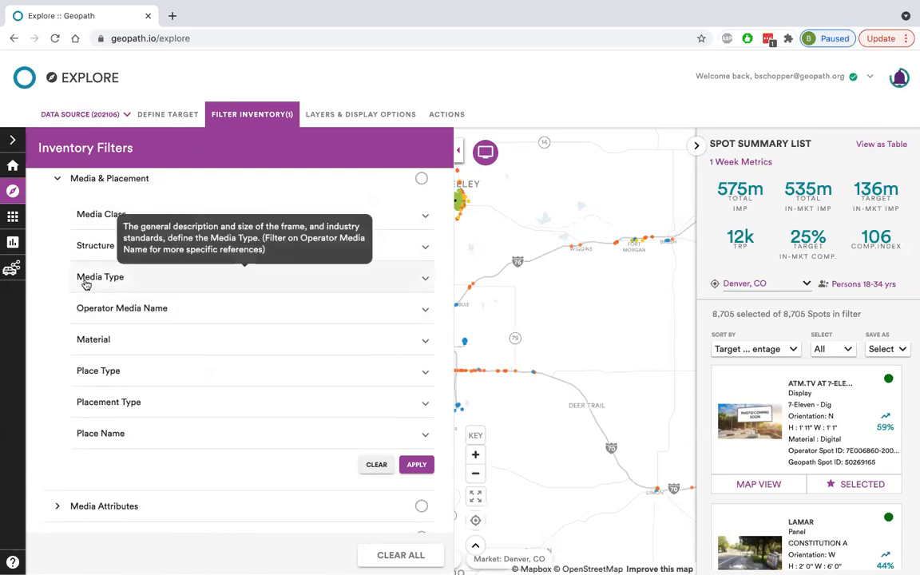
click(86, 284)
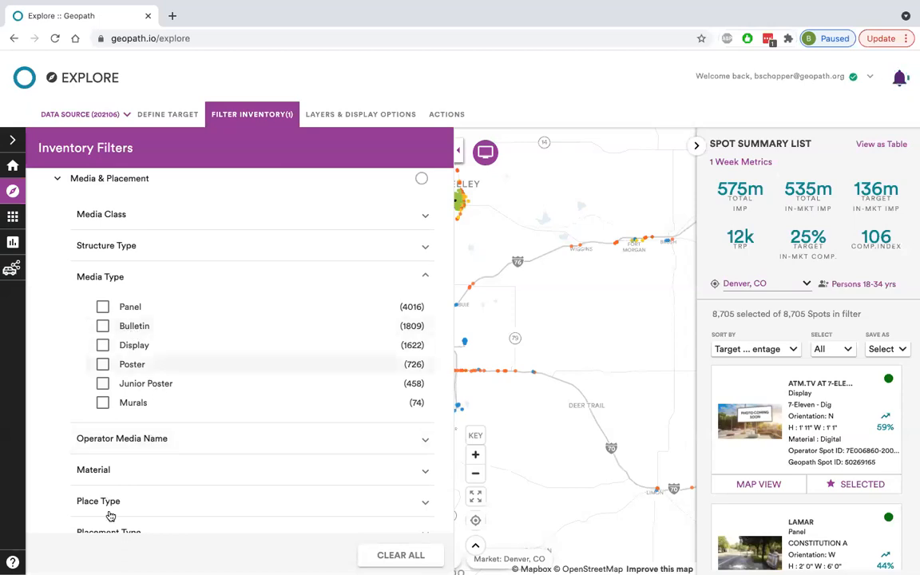
click(104, 472)
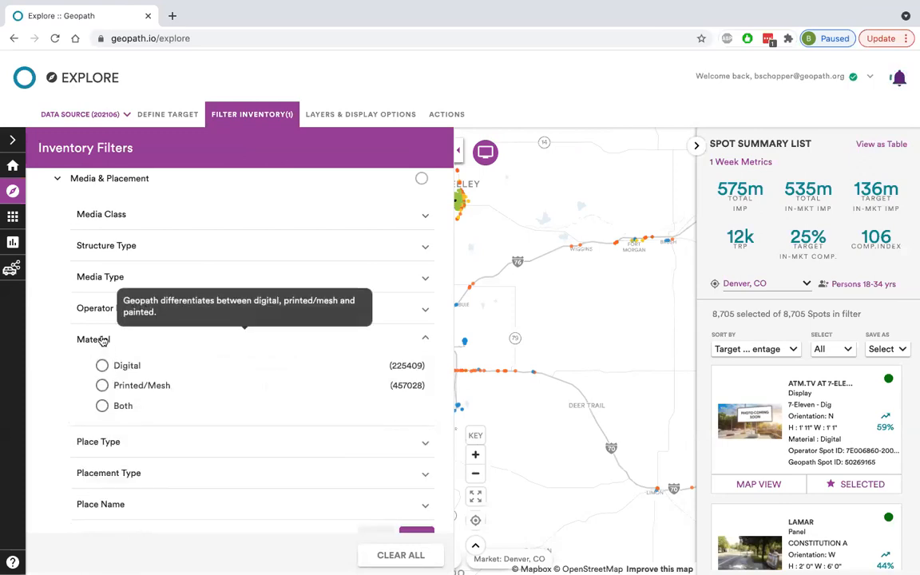
click(103, 340)
Filter the inventory to the operator media name Posters and hide the filters to see the map.
click(124, 314)
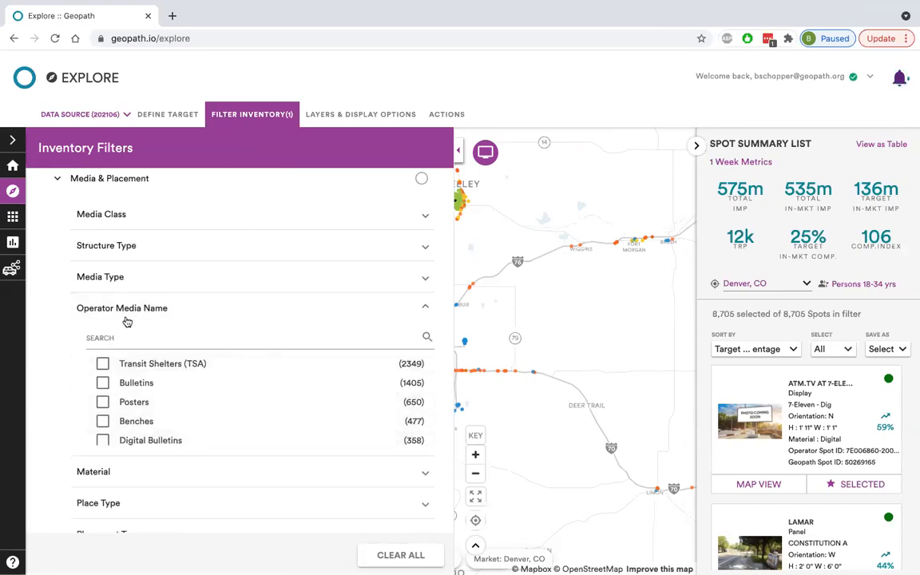
mouse_move(172, 313)
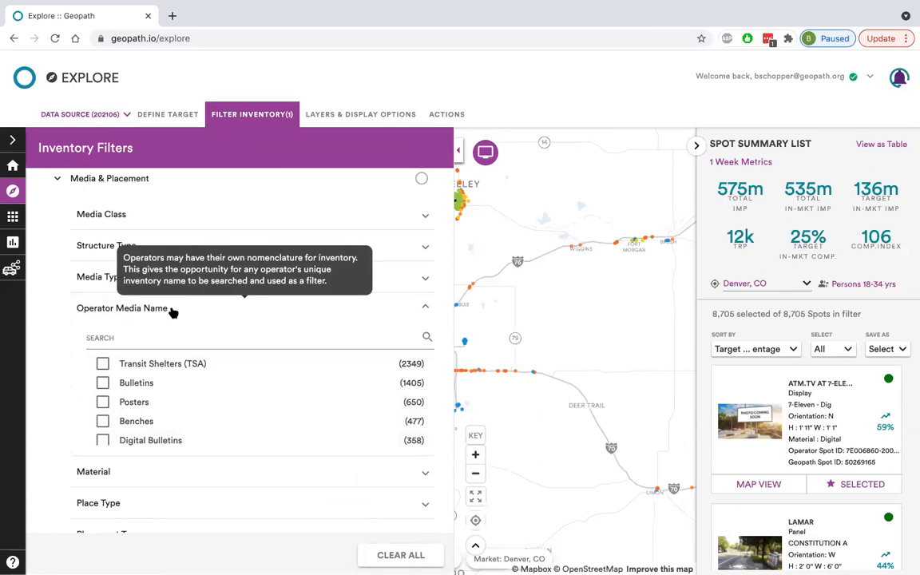
click(103, 402)
scroll(439, 304, down, 4)
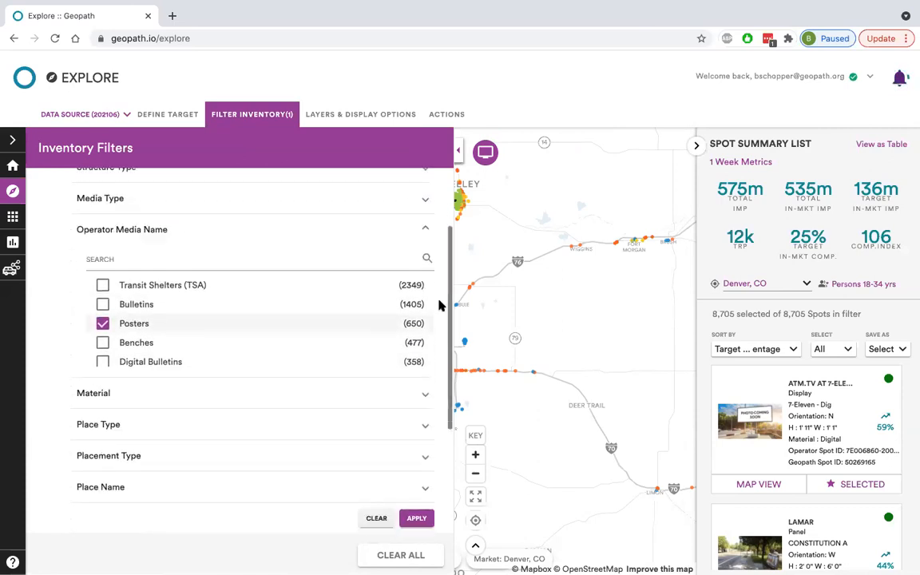
click(417, 437)
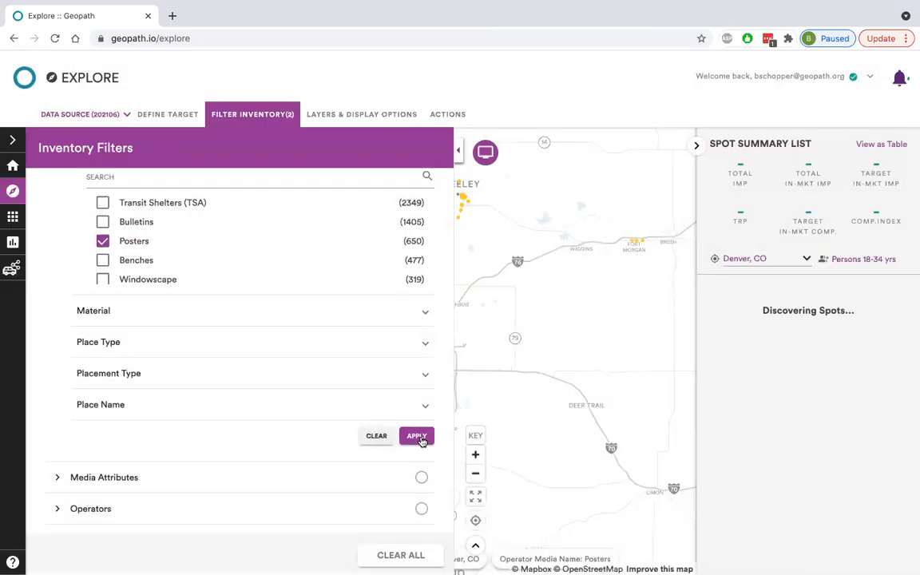
click(272, 123)
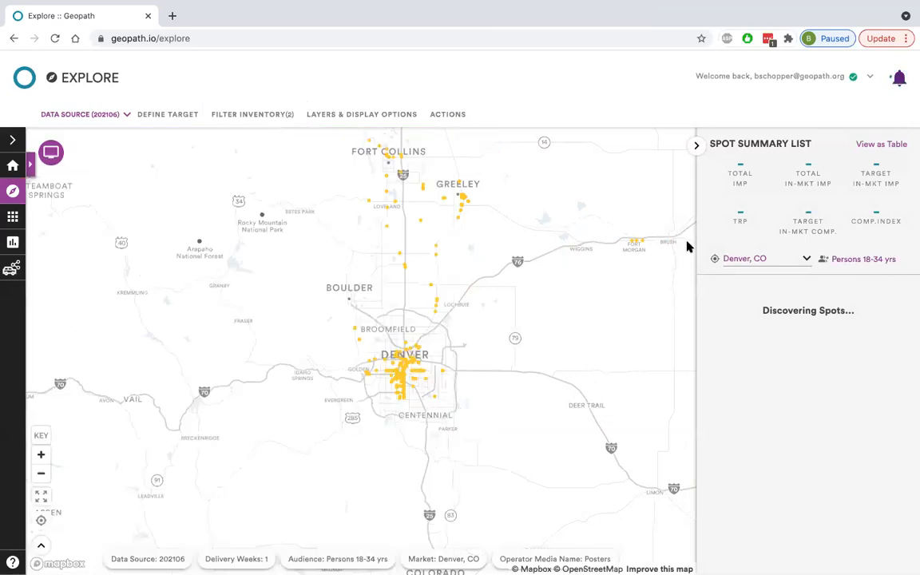
Reopen the inventory filters, collapse the Operator Media Name list and view the Placement Type options.
click(253, 116)
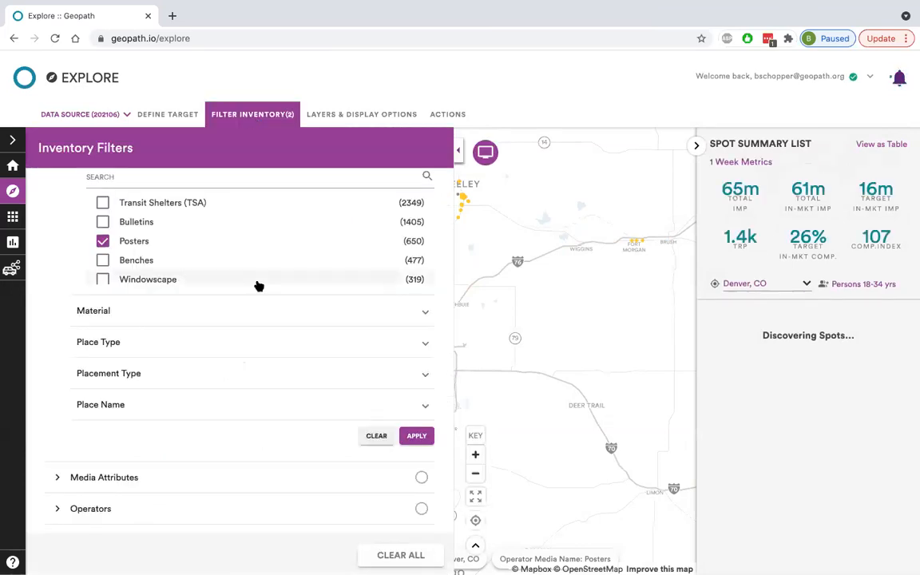
scroll(200, 345, up, 2)
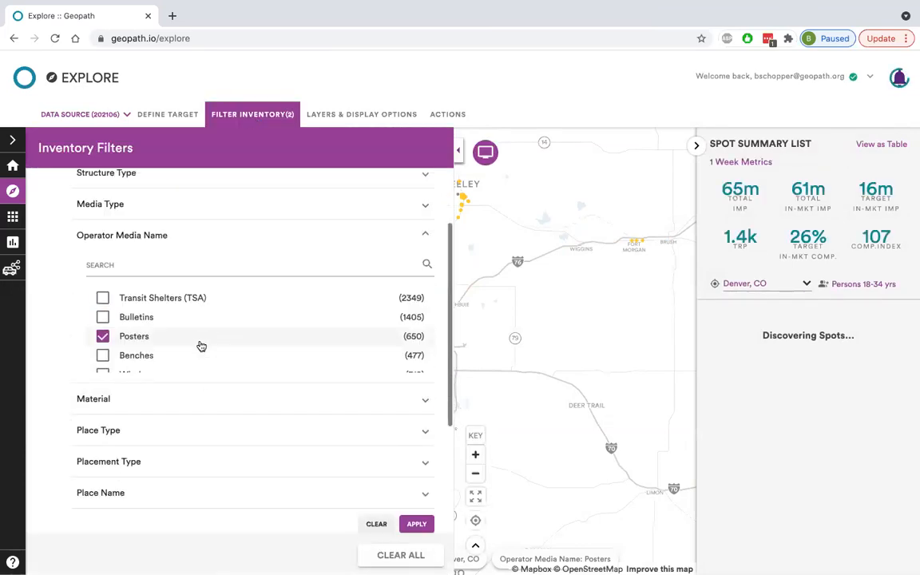
click(125, 238)
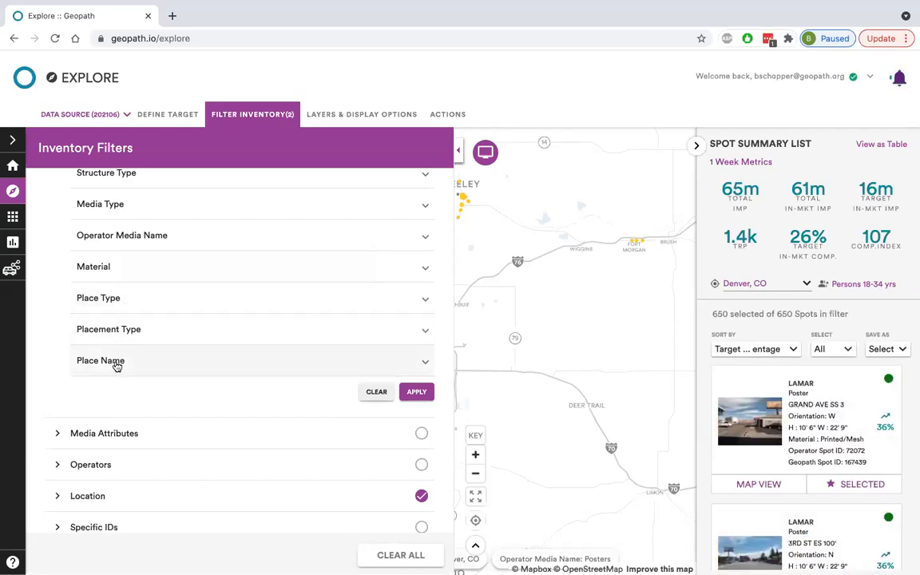
mouse_move(147, 303)
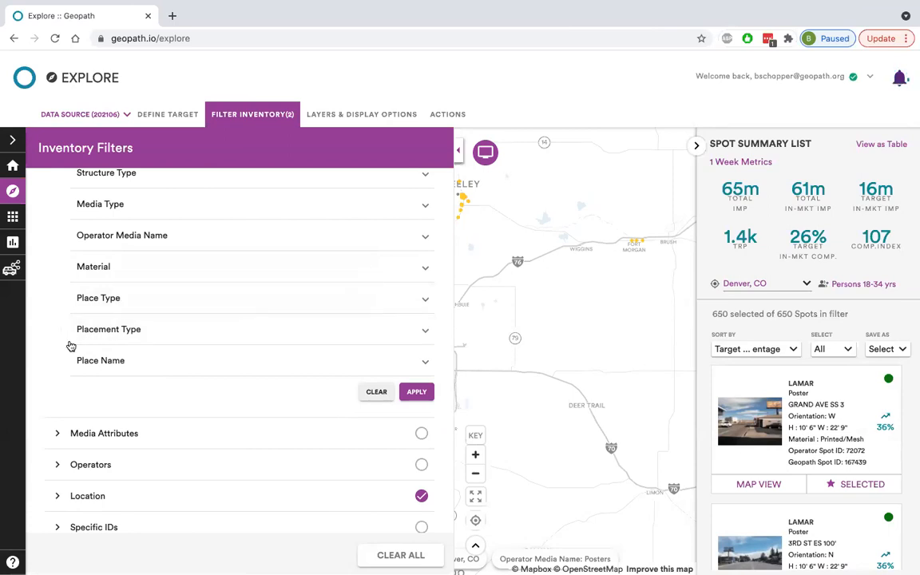
click(104, 339)
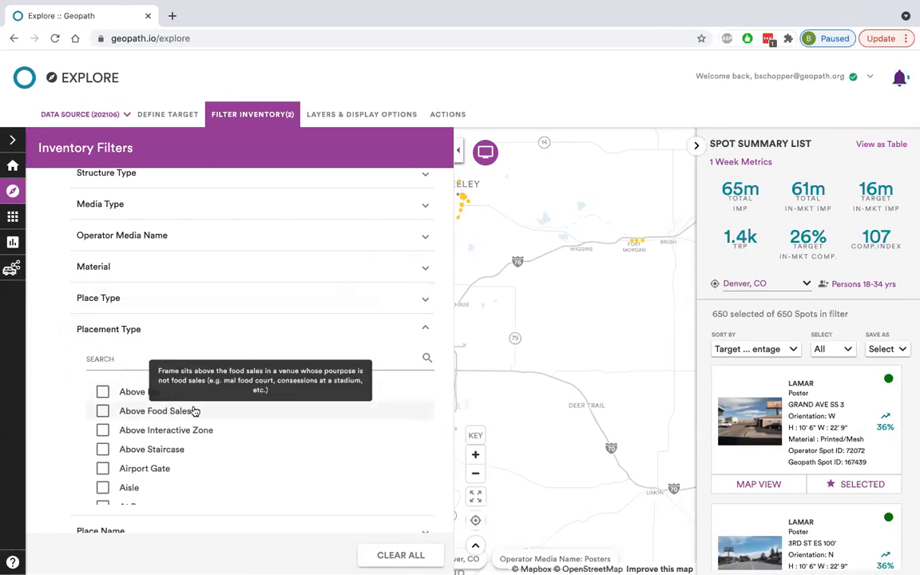
Close the Placement Type list, view the Place Name filter's options, and collapse the Media & Placement section.
click(115, 329)
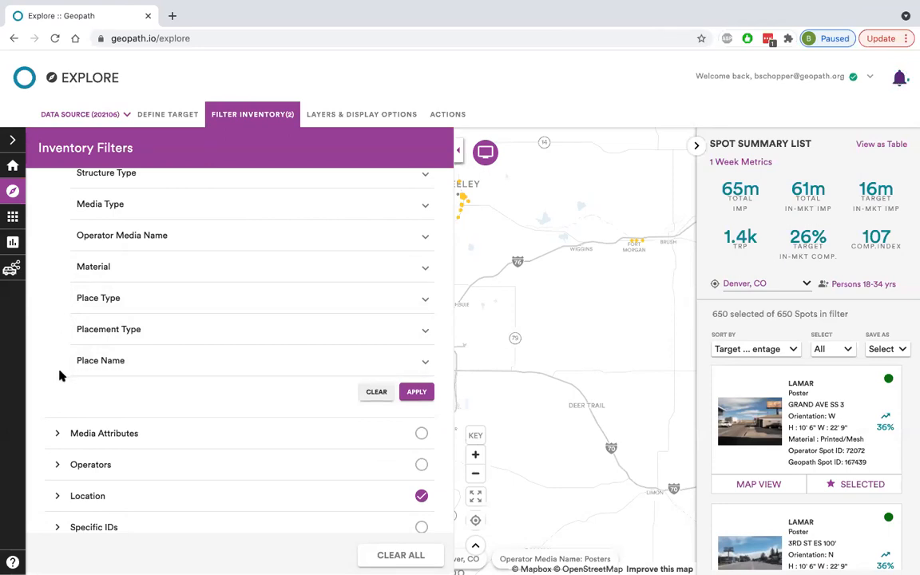
click(101, 363)
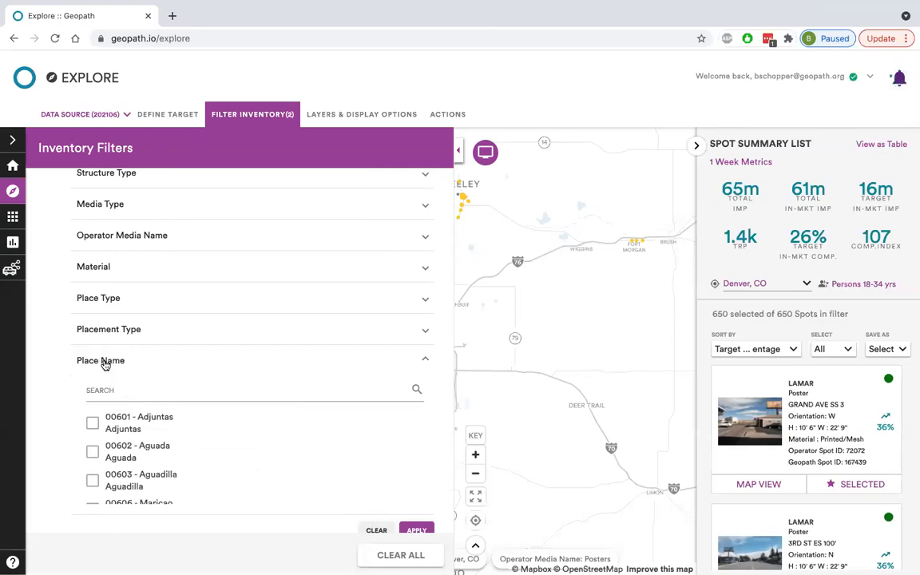
click(105, 363)
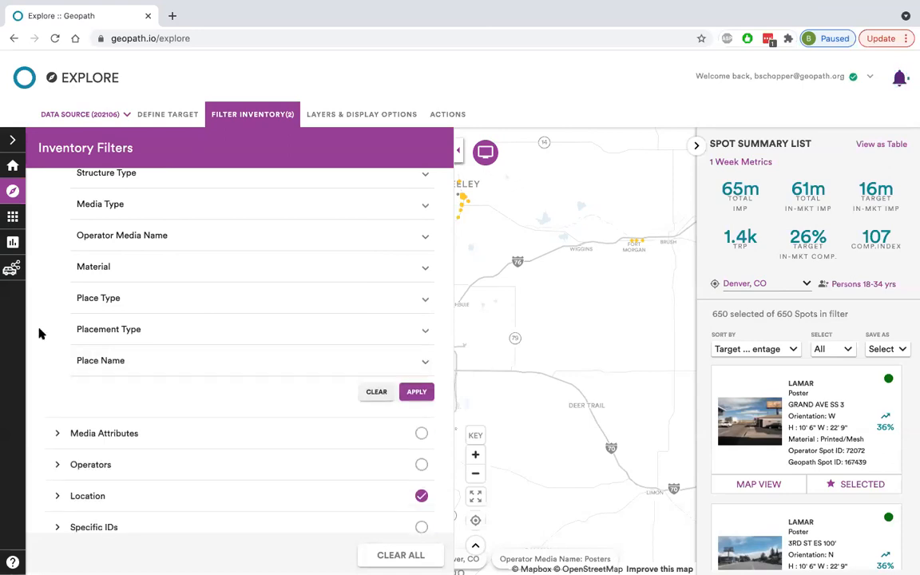
scroll(72, 188, up, 3)
click(70, 195)
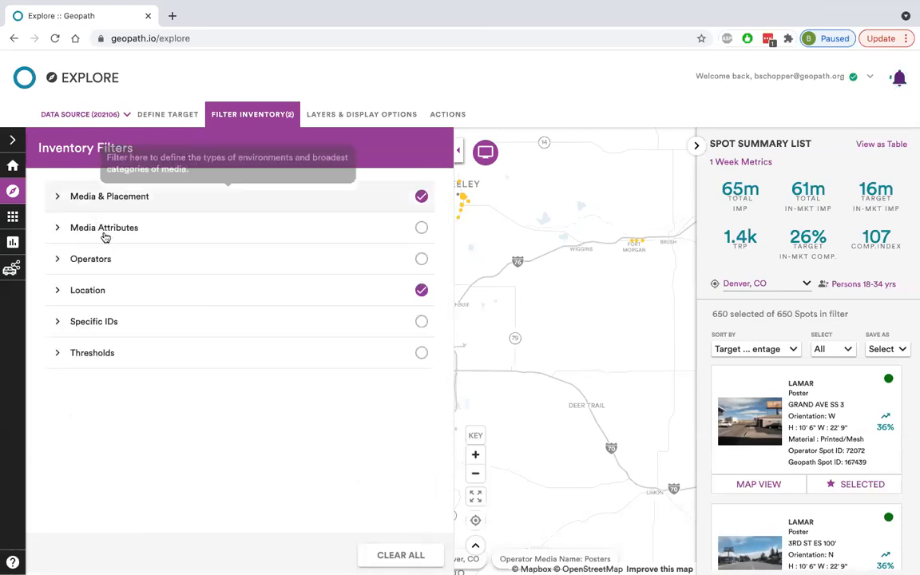
Review the Location filter's specific geography setting and collapse the Location section.
click(123, 292)
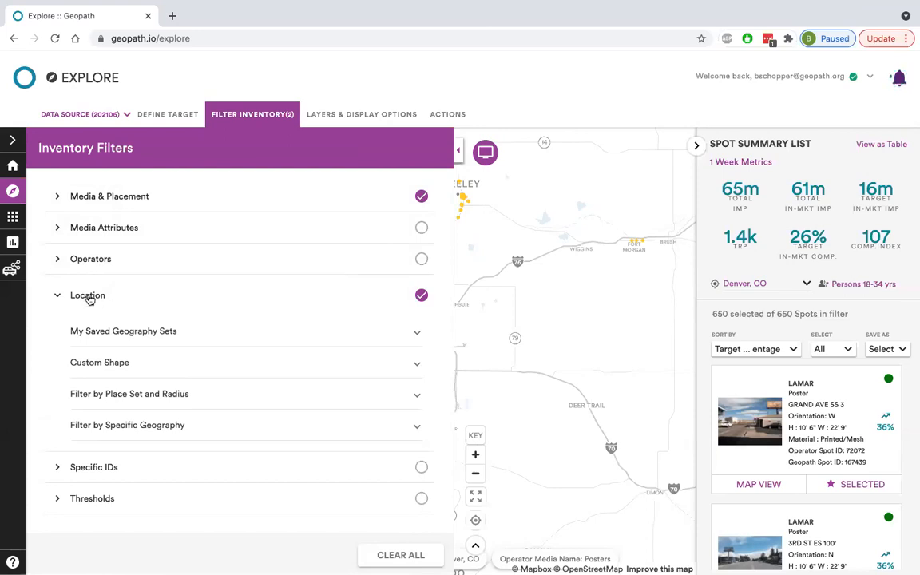
click(183, 424)
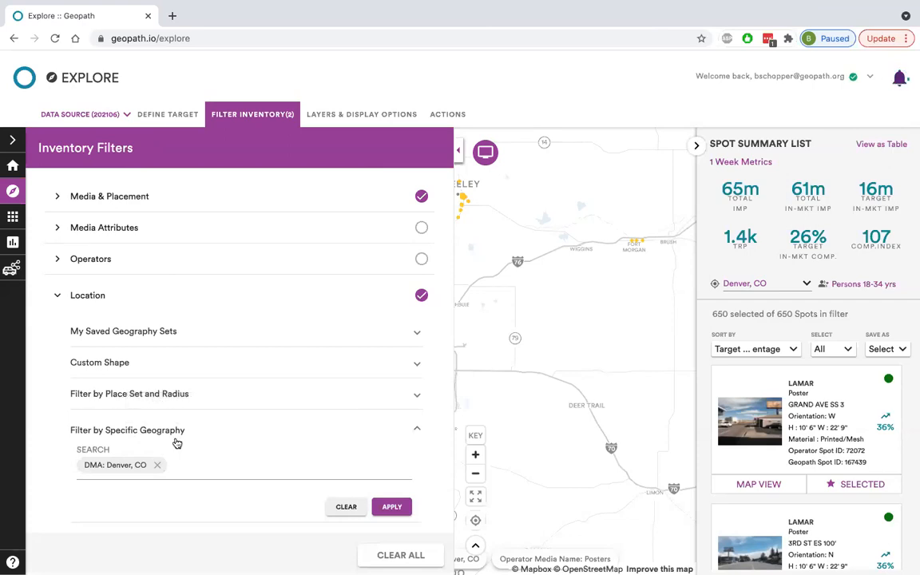
mouse_move(164, 432)
click(408, 433)
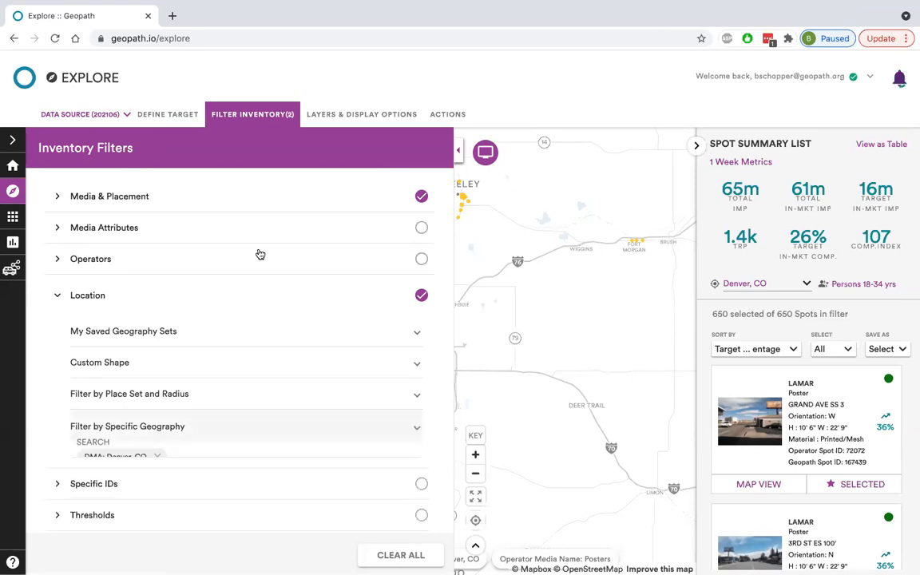
click(227, 301)
Hide the inventory filters and examine the distribution of the filtered poster spots on the map around Denver.
click(266, 117)
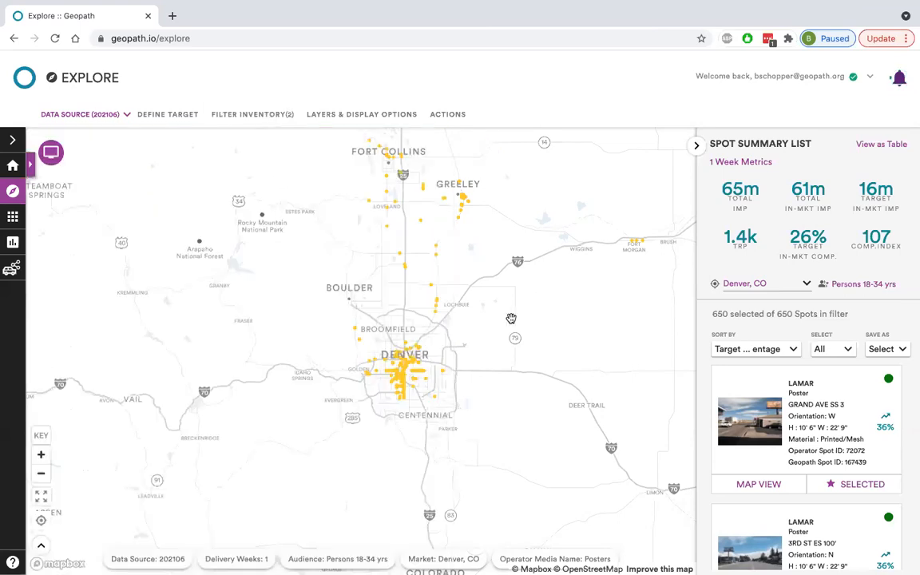
scroll(511, 318, up, 1)
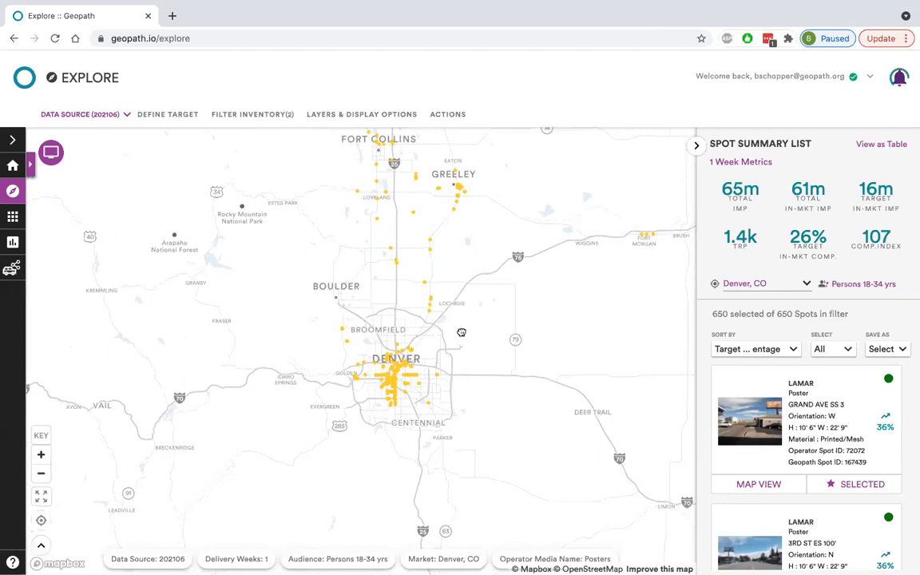
scroll(461, 332, up, 2)
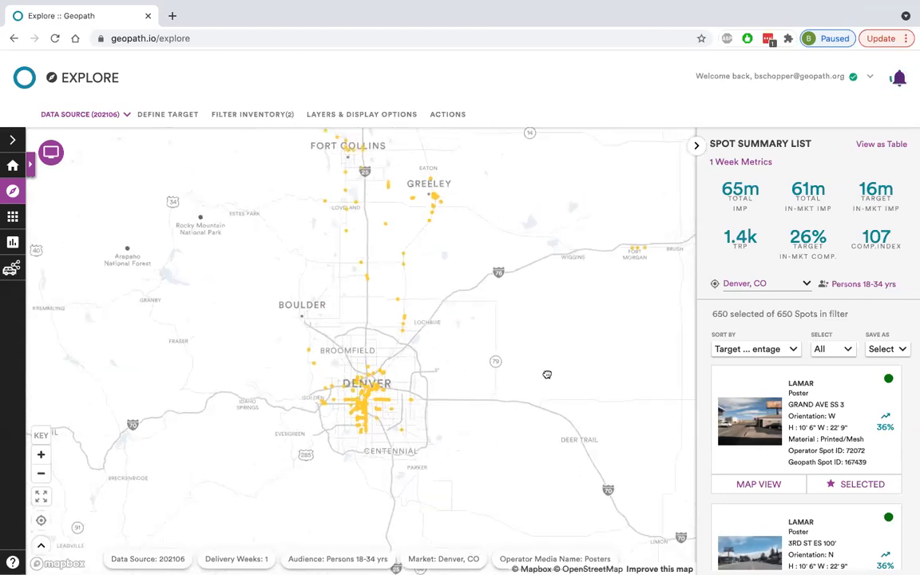
drag(547, 375, 540, 382)
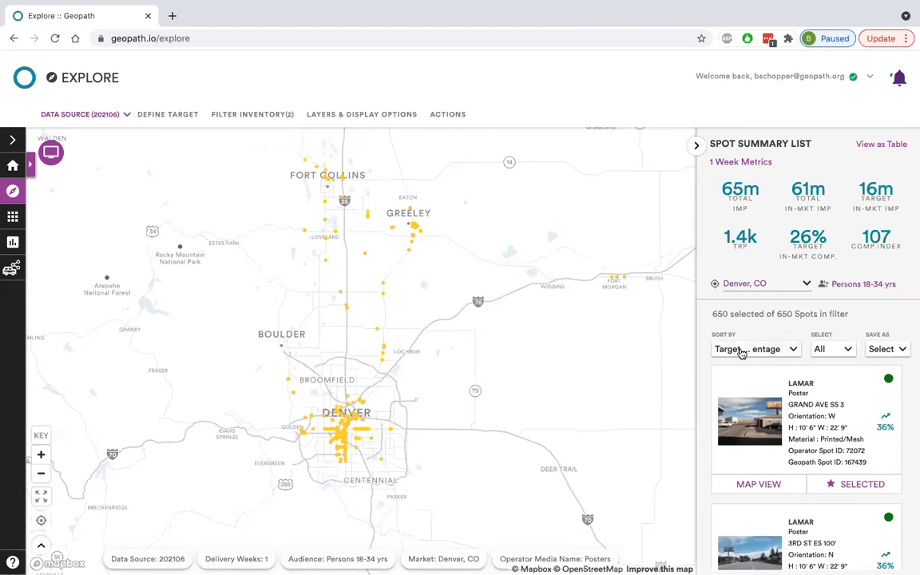
View the sort options for the spot list and browse the spots ranked by Target Composition Percentage.
click(741, 352)
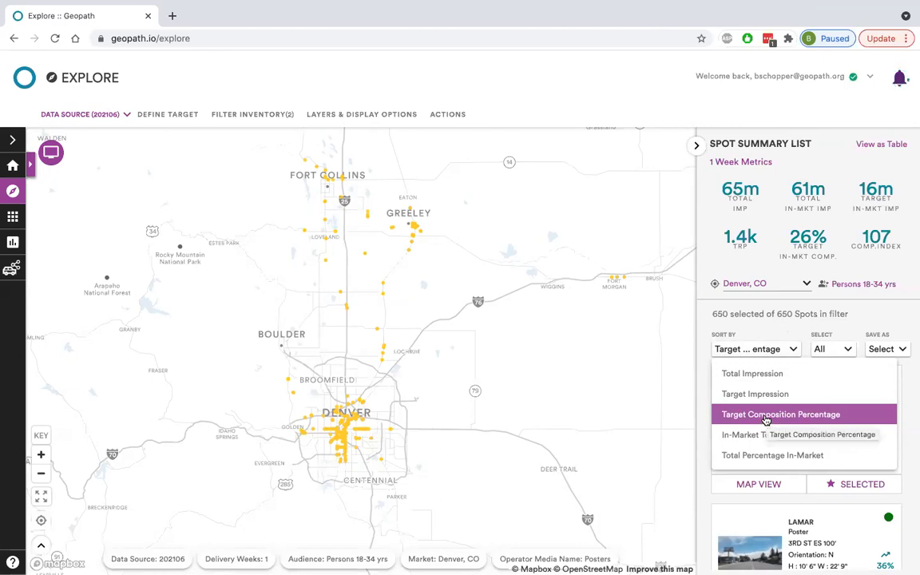
click(780, 314)
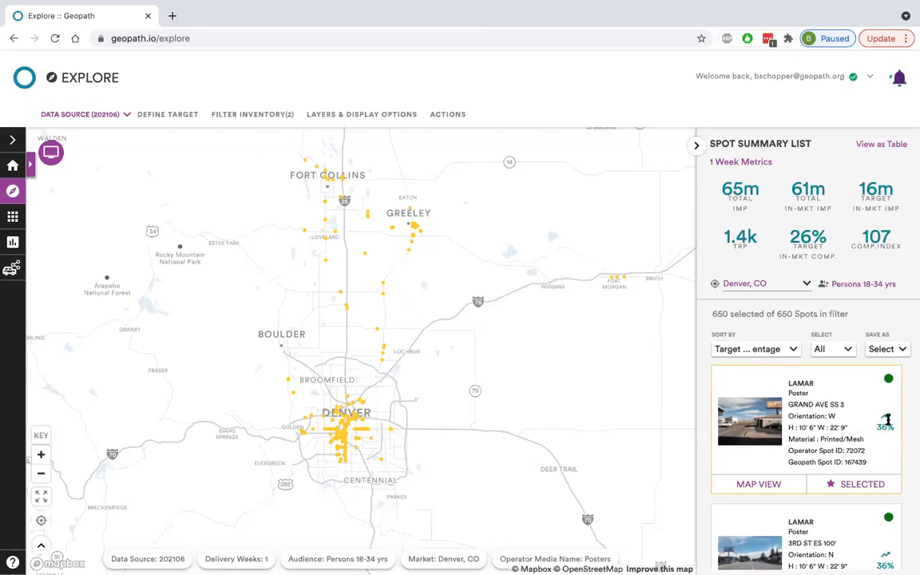
scroll(886, 422, down, 3)
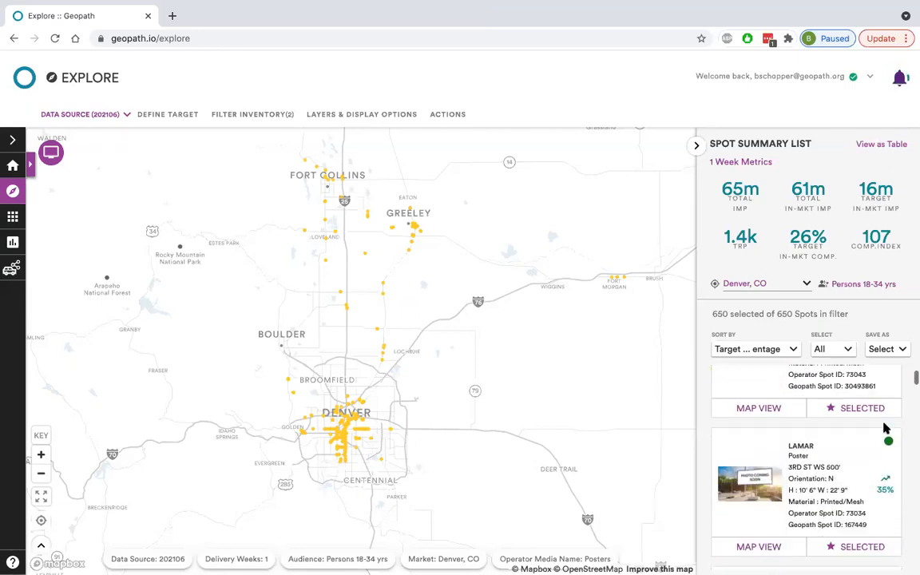
scroll(886, 447, down, 1)
scroll(893, 478, up, 5)
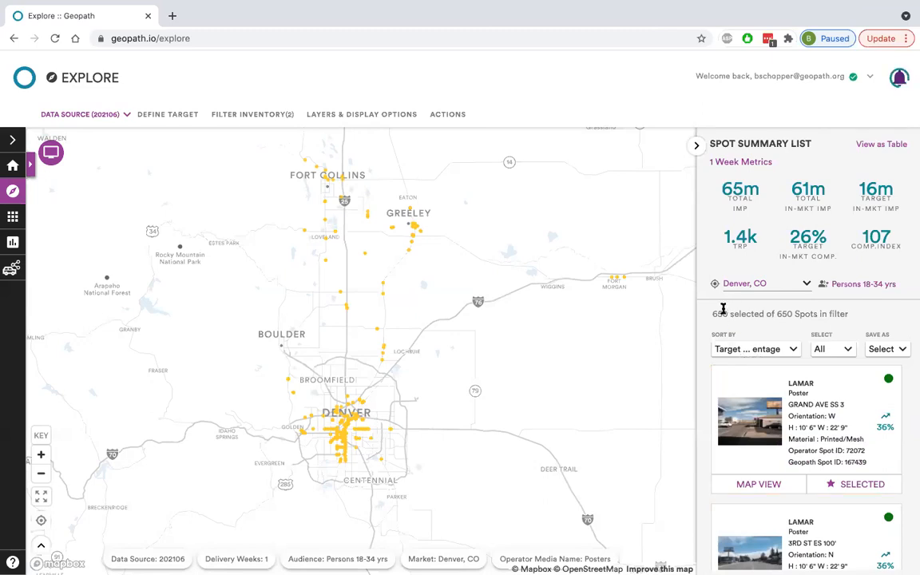
Sort the spot list by In-Market Target Composition Index and review the remaining sort options.
click(748, 351)
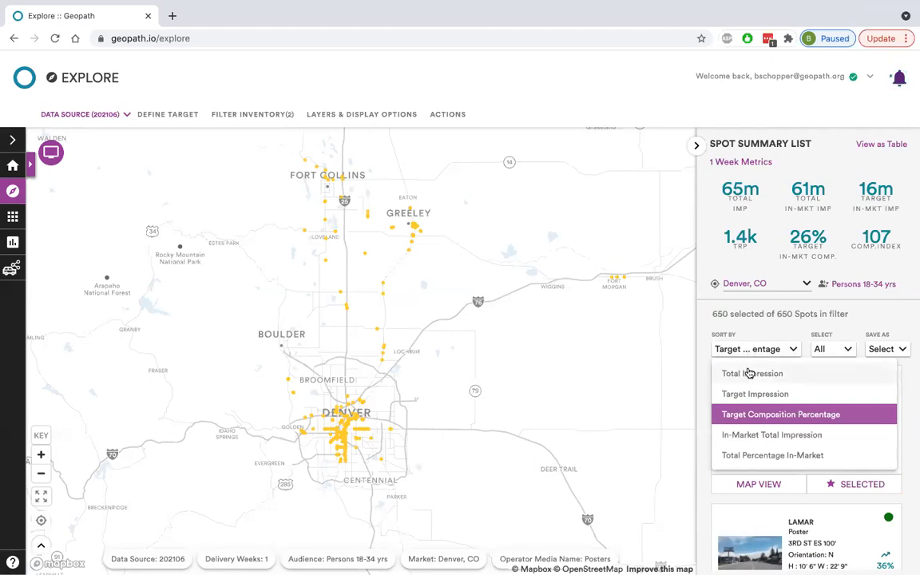
scroll(749, 373, down, 1)
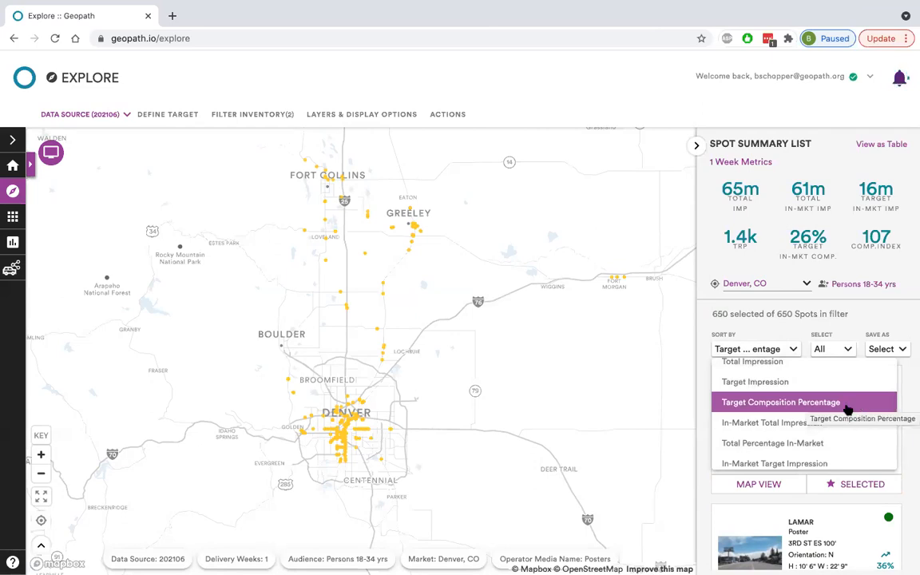
scroll(782, 415, down, 4)
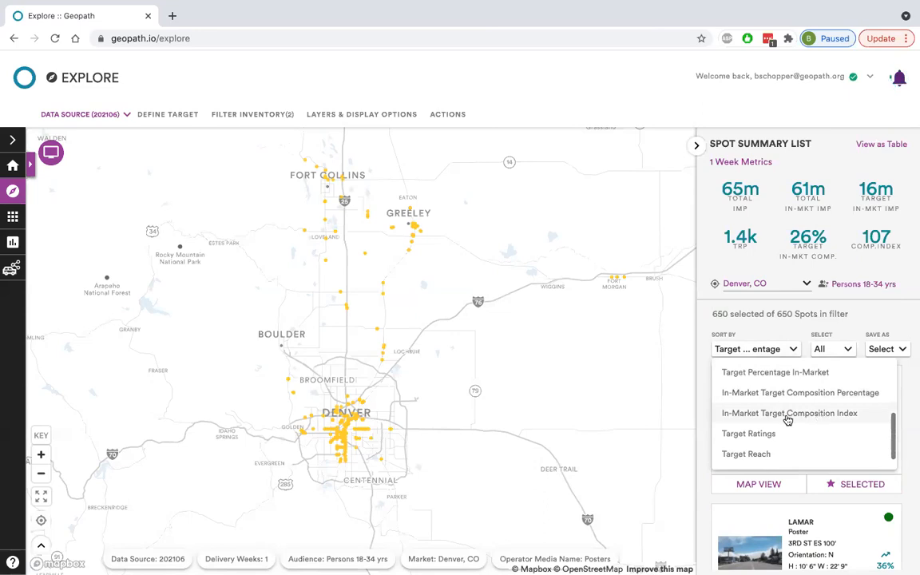
click(784, 415)
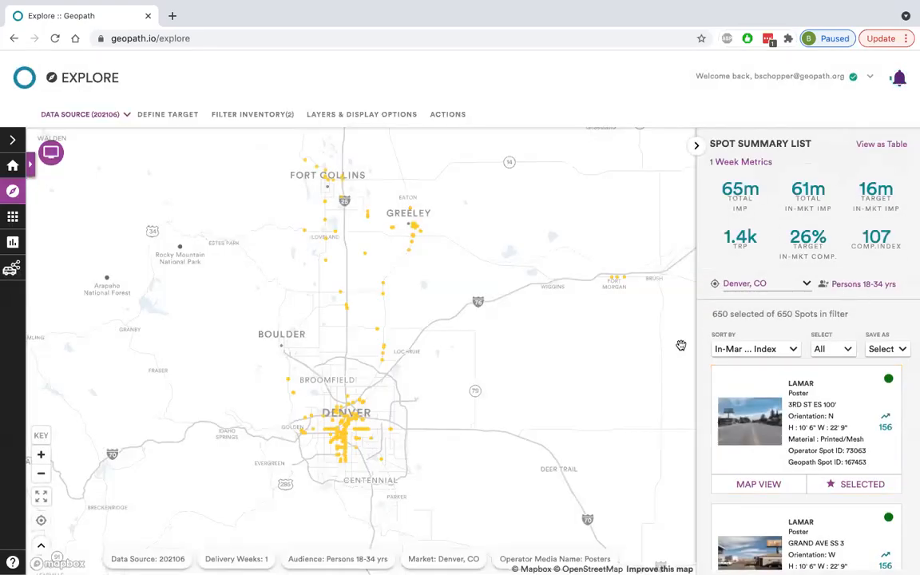
click(756, 351)
scroll(806, 424, down, 3)
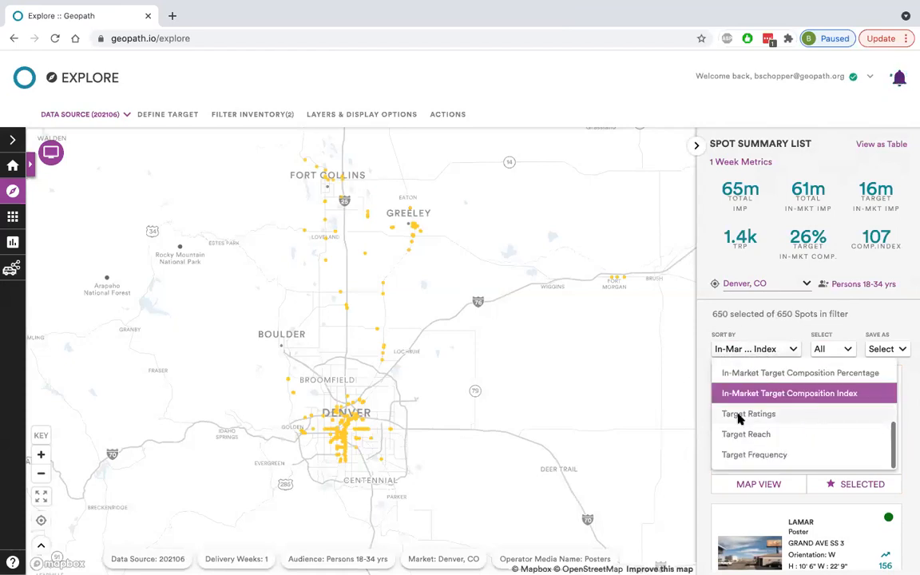
click(791, 319)
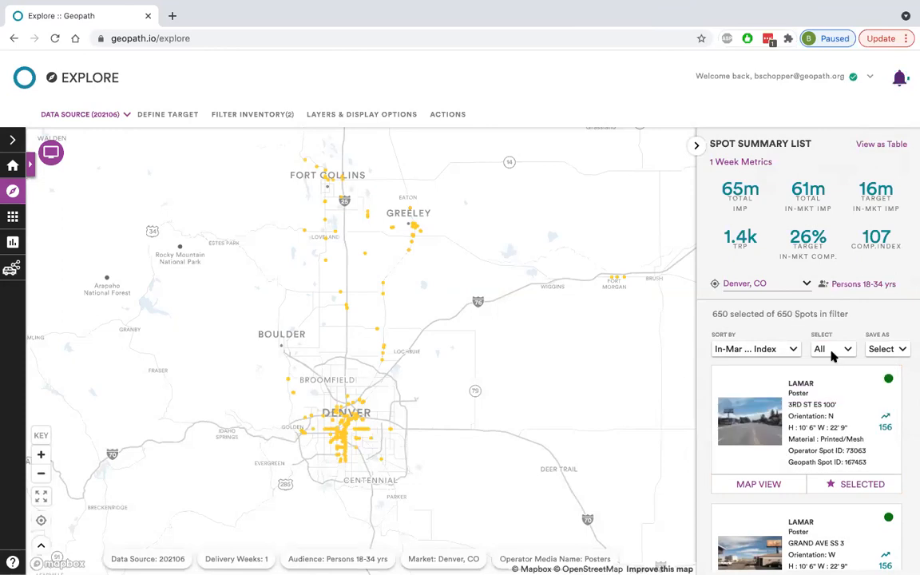
Limit the spot selection to the Top 100 and examine where the selected spots lie between Denver and Fort Collins.
click(841, 351)
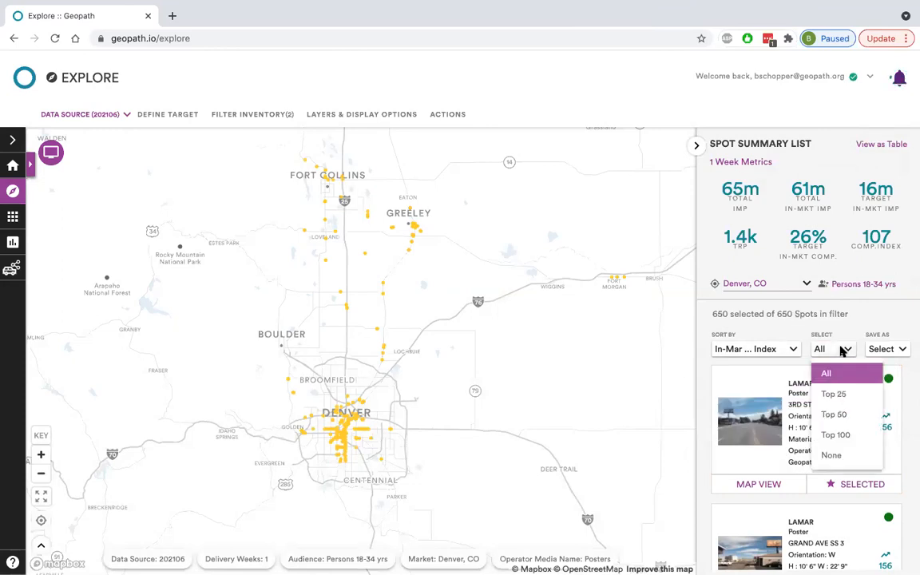
click(834, 436)
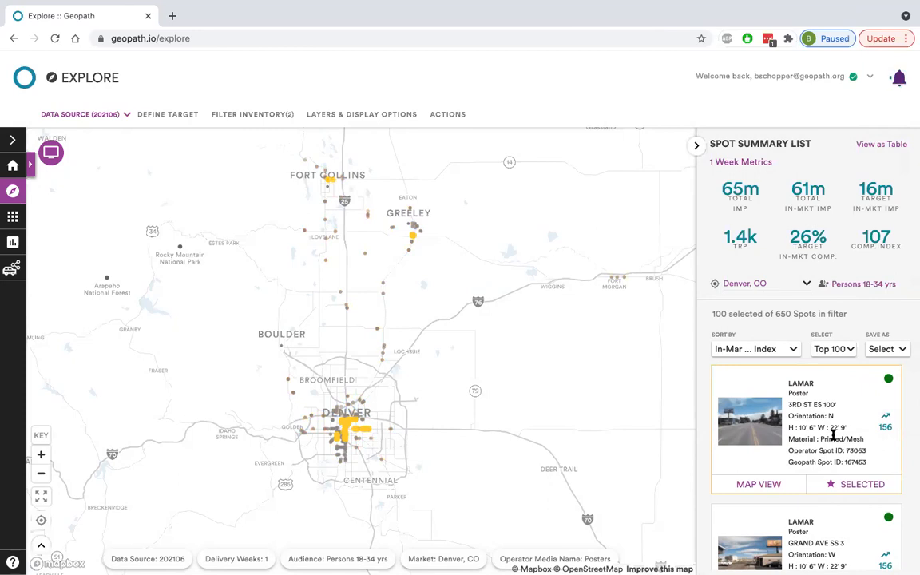
scroll(496, 408, up, 2)
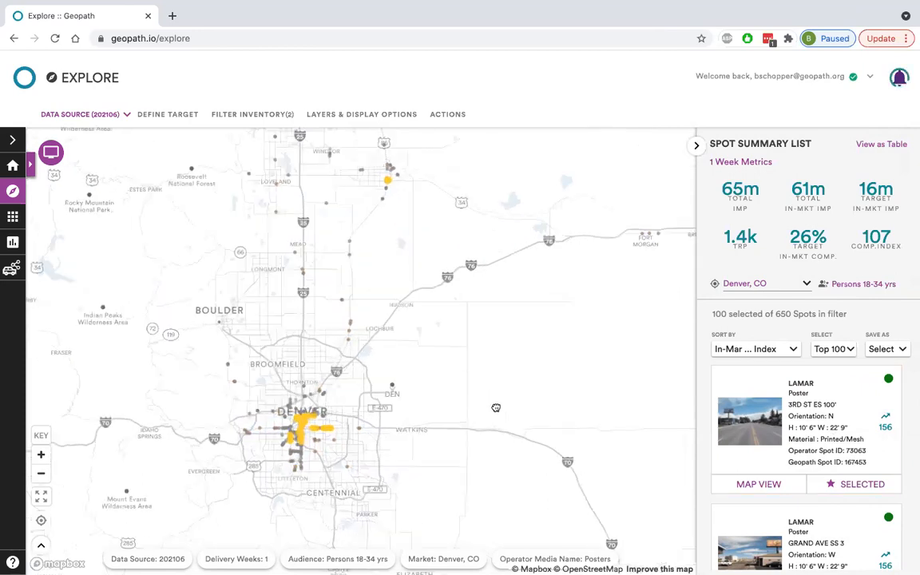
drag(368, 416, 439, 423)
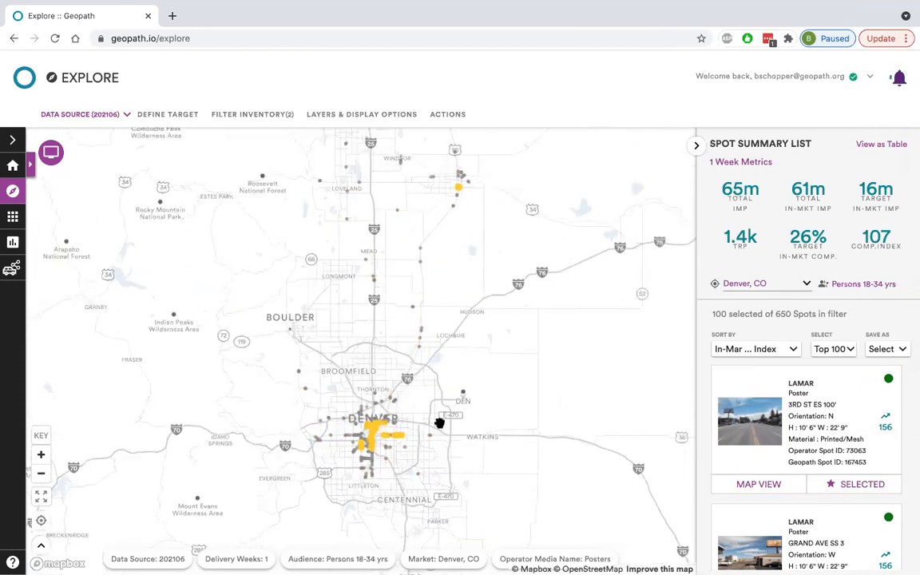
drag(504, 419, 530, 470)
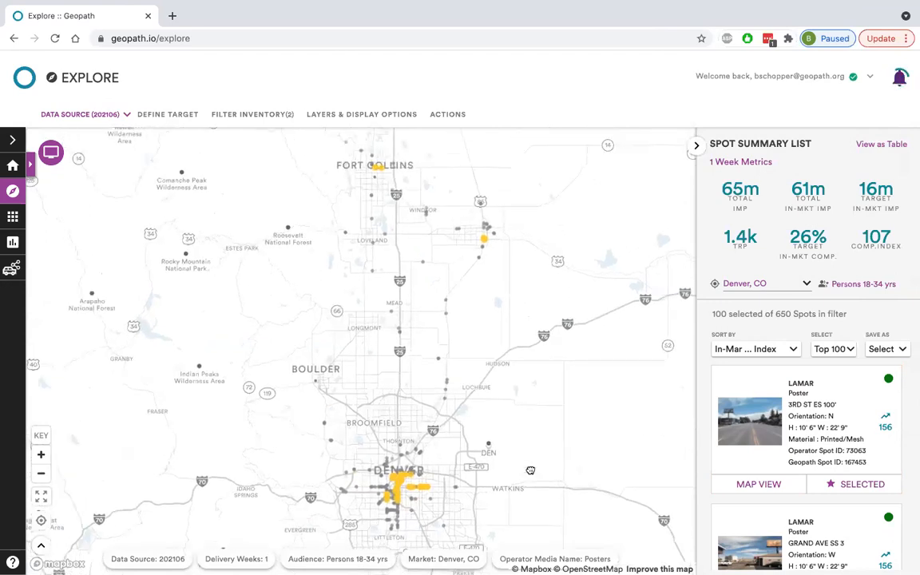
scroll(470, 306, down, 2)
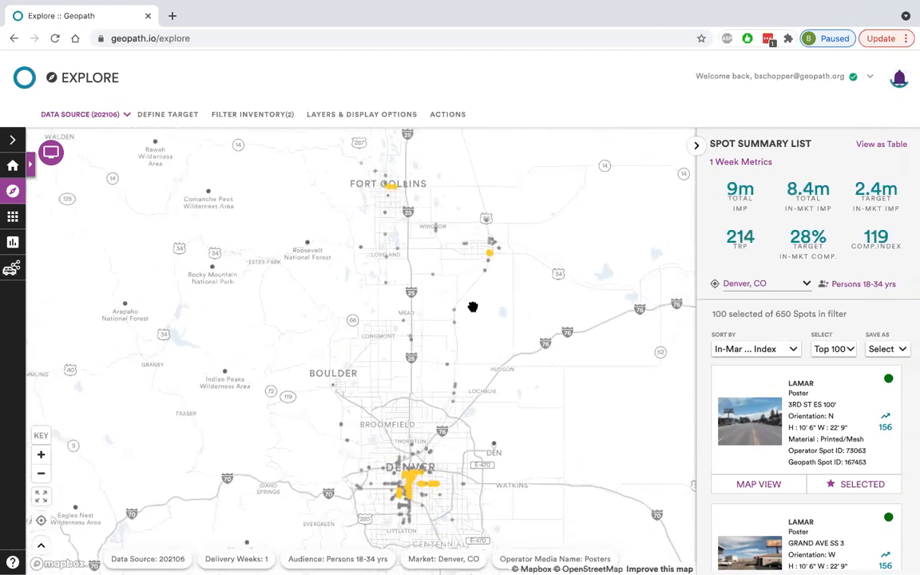
drag(517, 367, 499, 339)
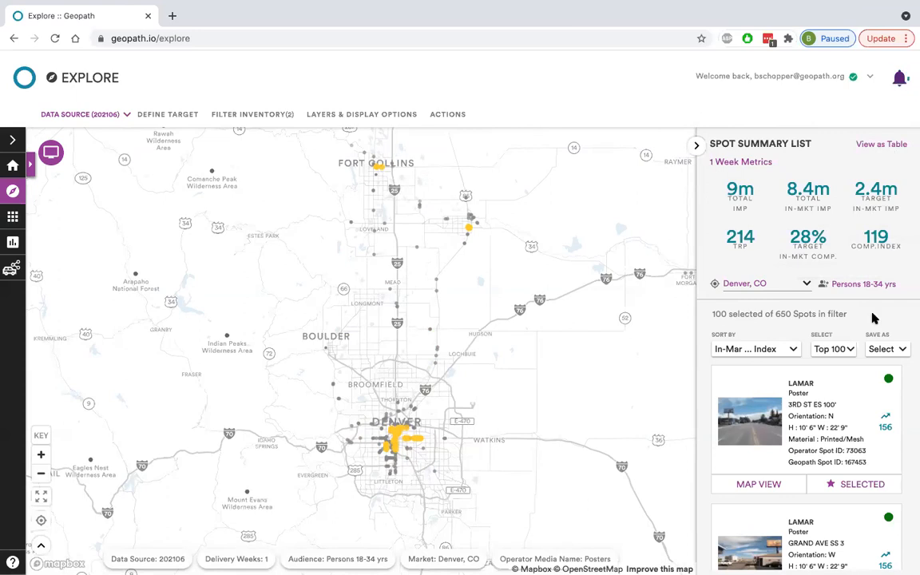
Browse the spot cards in the Spot Summary List for the Top 100 selection.
scroll(866, 384, down, 3)
scroll(866, 391, down, 3)
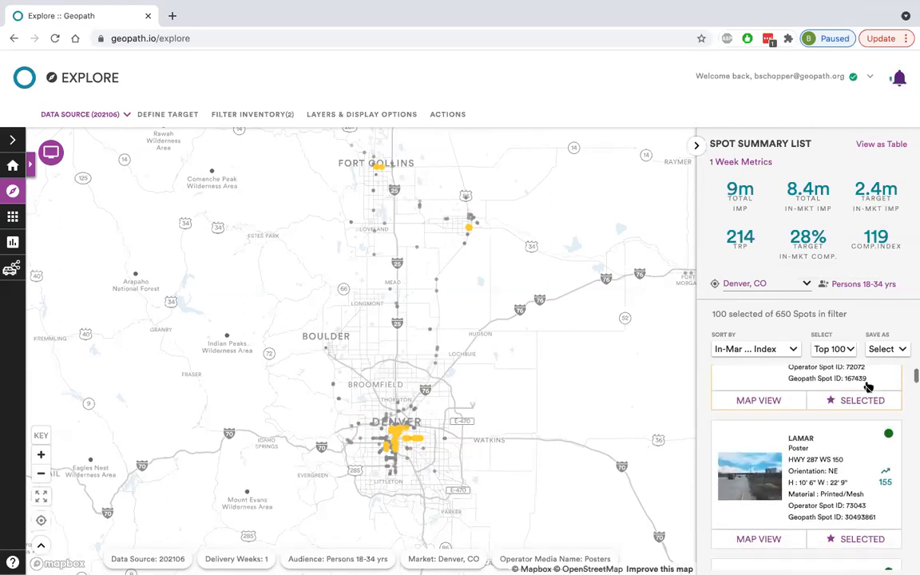
scroll(862, 421, down, 2)
scroll(854, 435, down, 5)
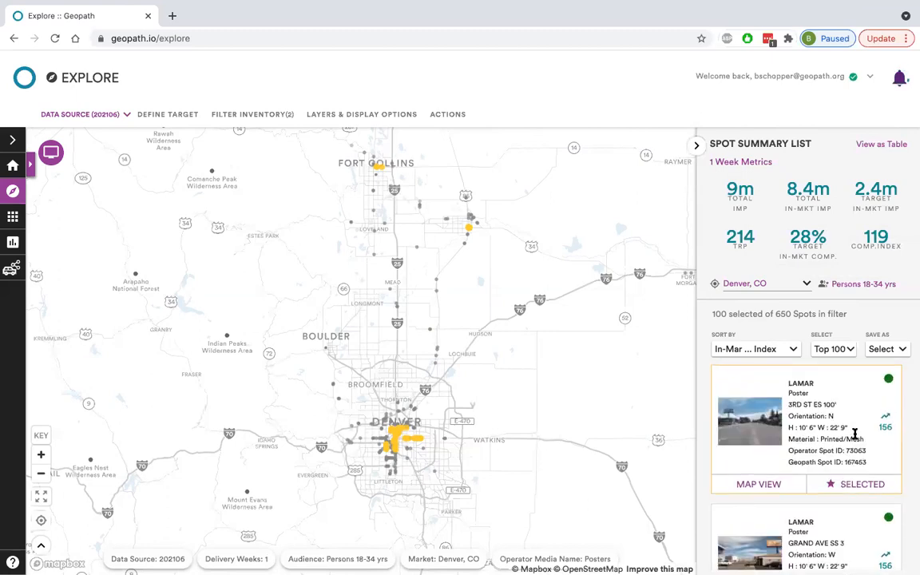
Show the spots as a table, try resizing and collapsing it, and restore the expanded table.
click(882, 146)
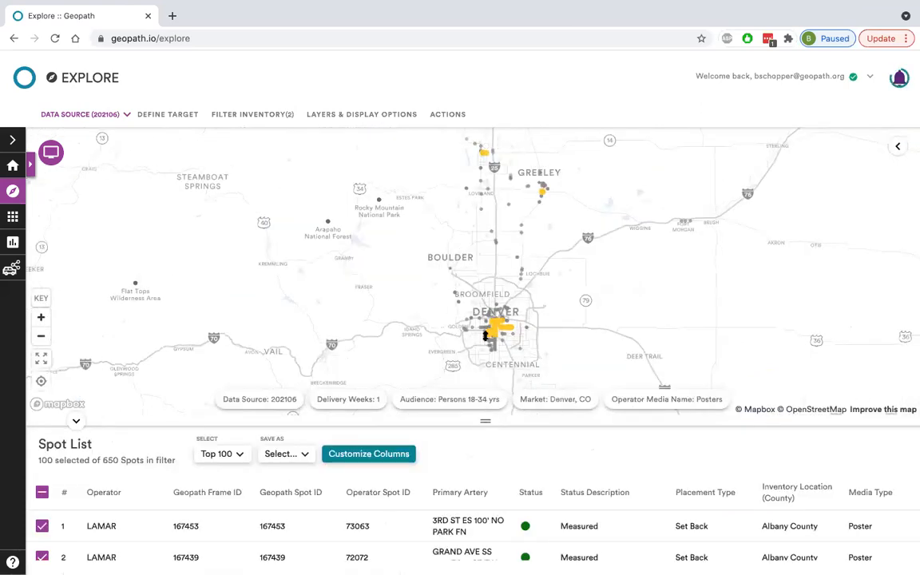
drag(485, 421, 483, 276)
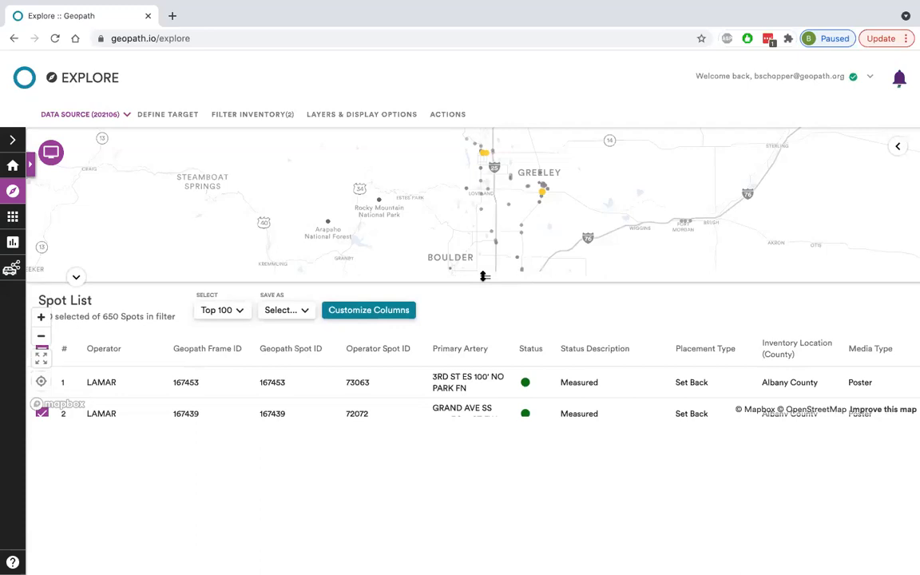
click(77, 270)
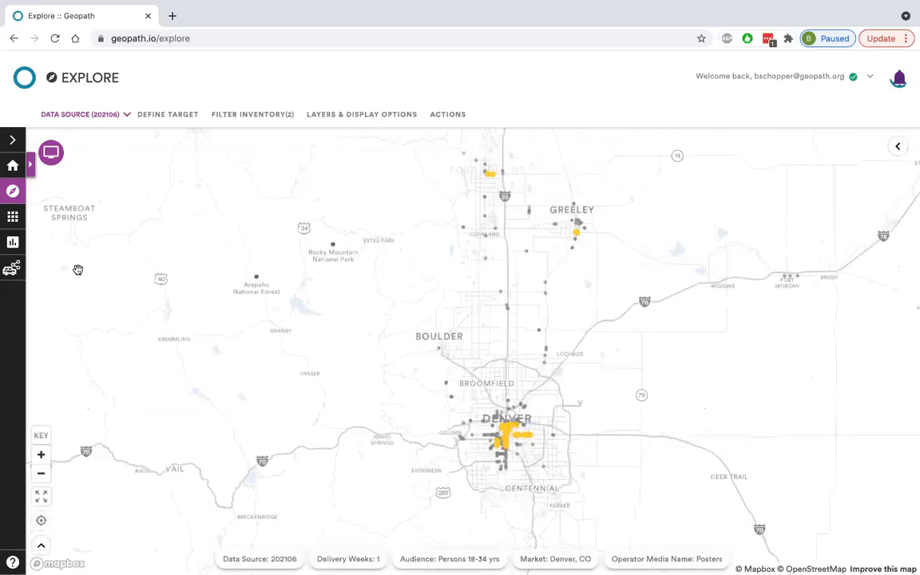
click(42, 547)
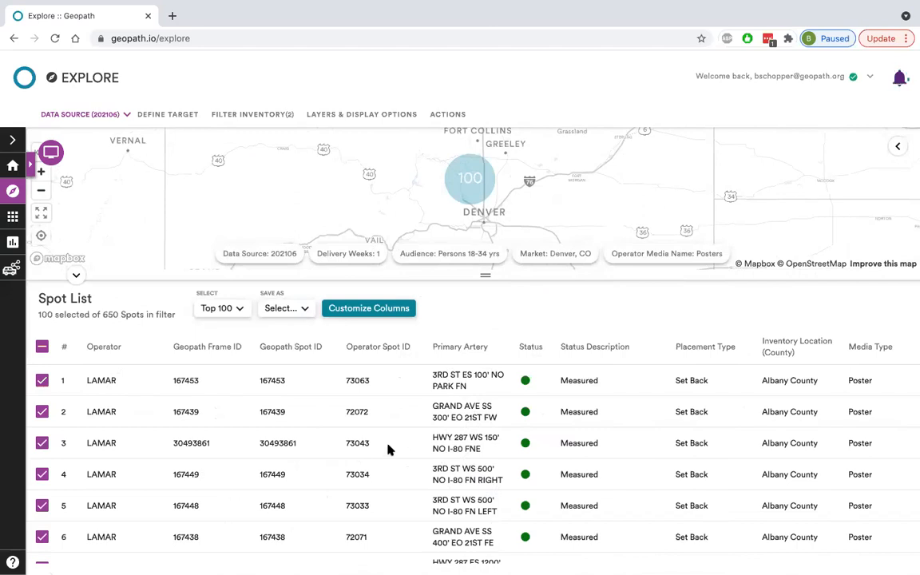
Examine the Spot List table's columns, from the spot IDs to the impressions, audience index, reach, frequency and rating points.
scroll(388, 449, right, 4)
scroll(384, 449, left, 5)
scroll(269, 417, right, 3)
scroll(270, 417, right, 8)
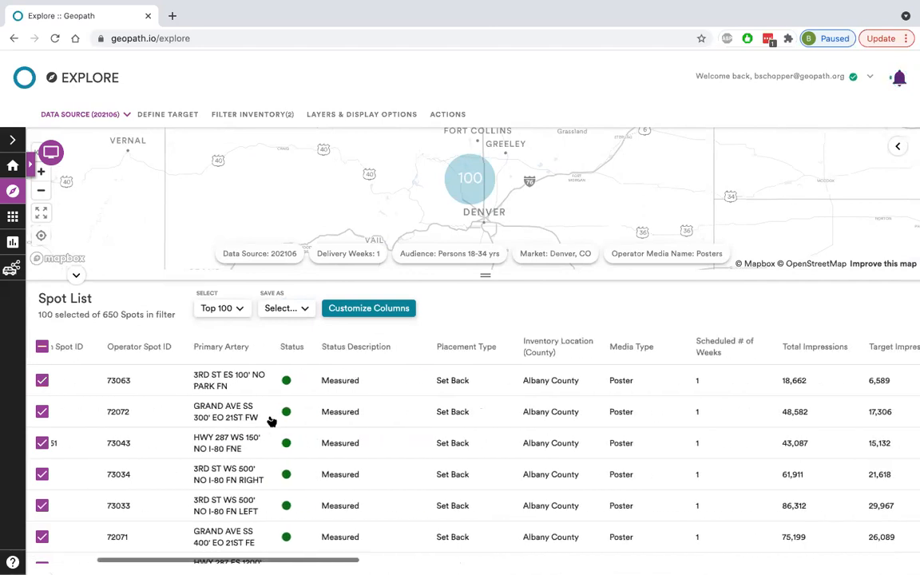
scroll(403, 408, right, 2)
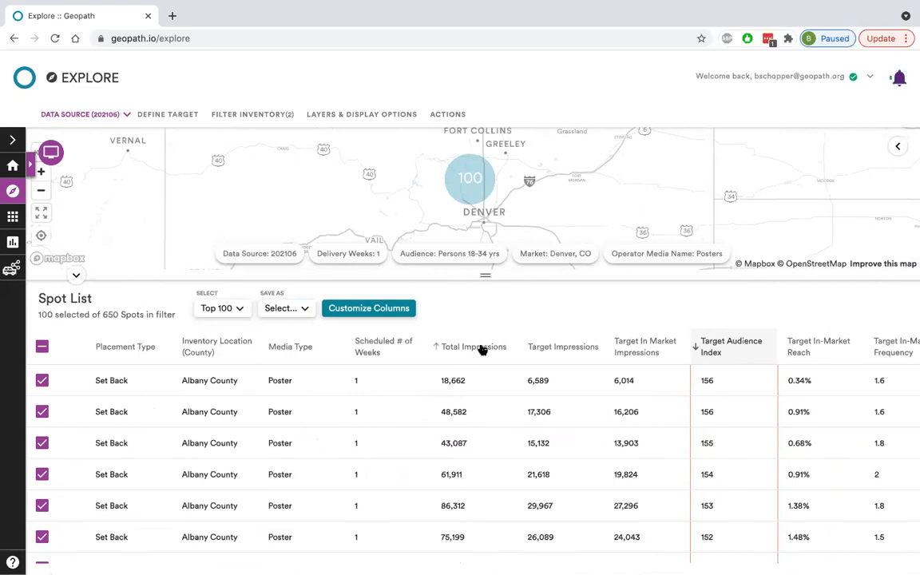
scroll(519, 472, right, 1)
scroll(520, 472, right, 2)
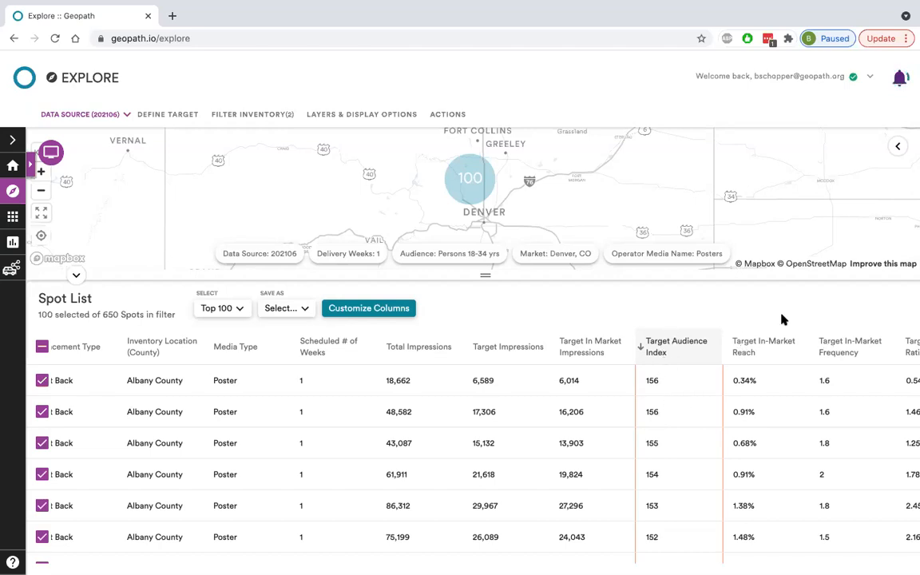
scroll(713, 438, right, 2)
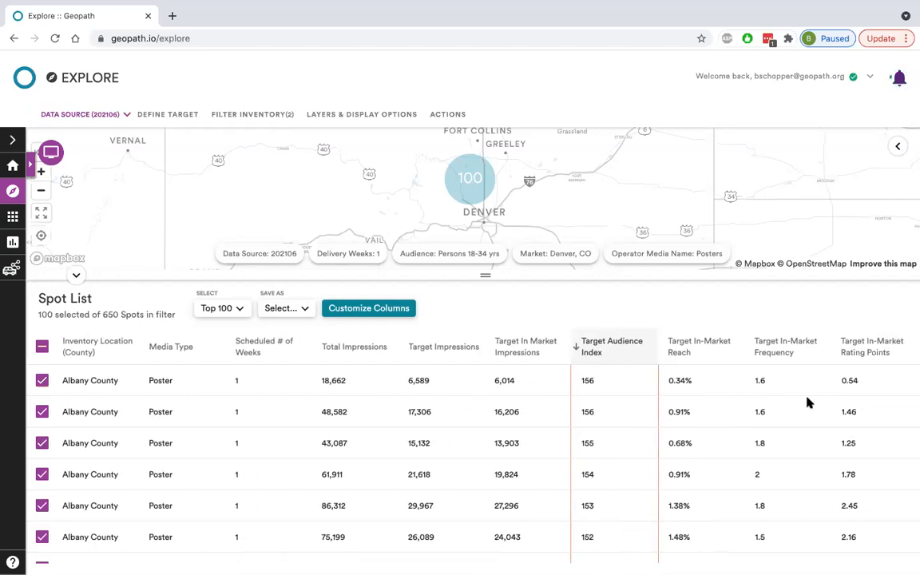
scroll(795, 390, left, 5)
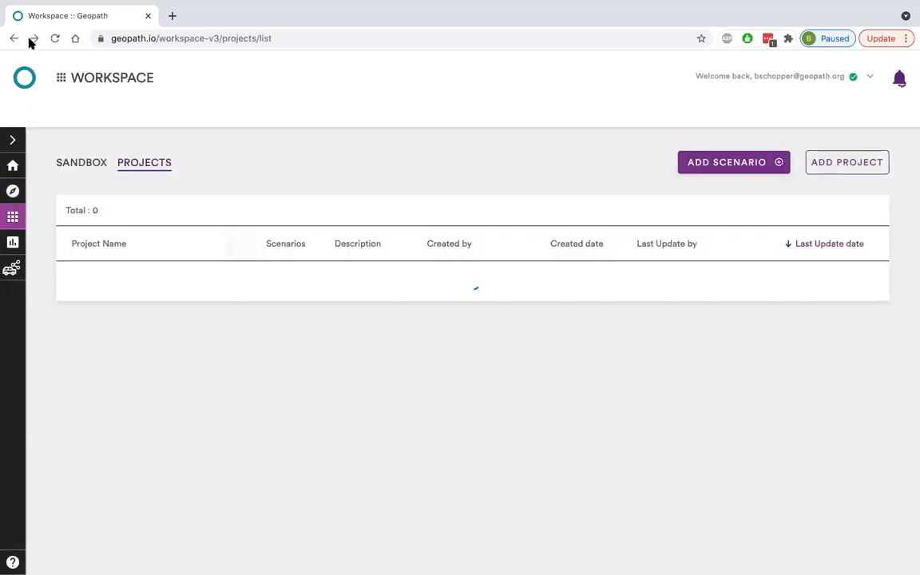
Return to the Explore page, zoom the map to the Denver area and collapse the spot table.
click(31, 40)
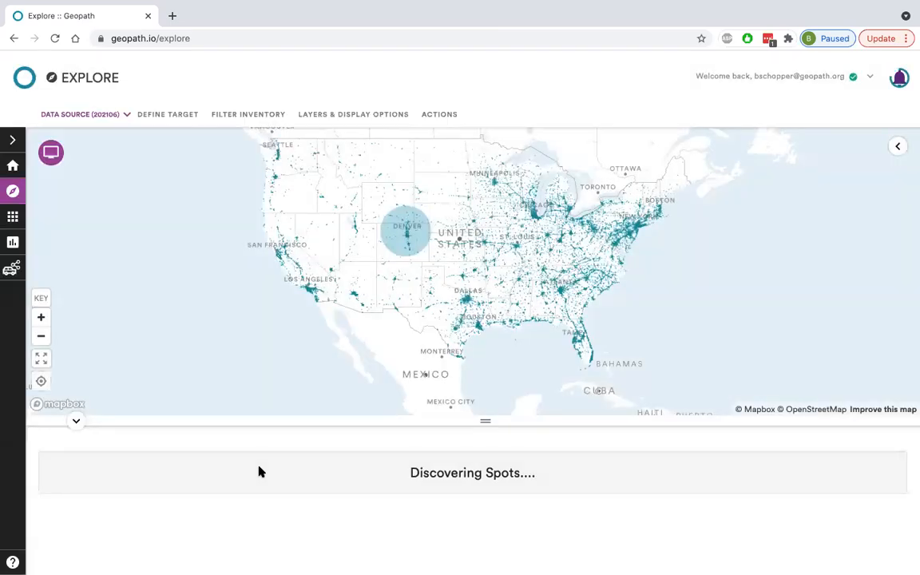
scroll(414, 226, up, 3)
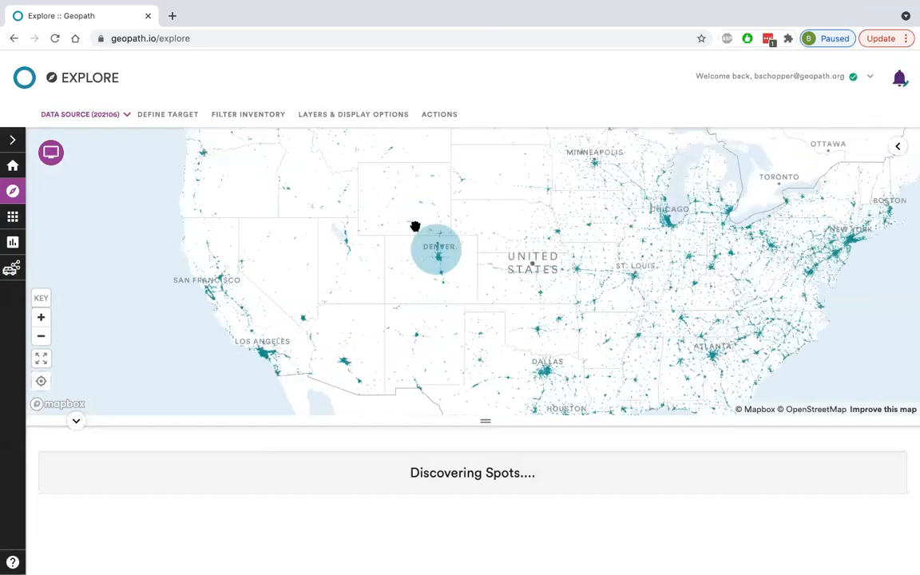
scroll(415, 226, up, 5)
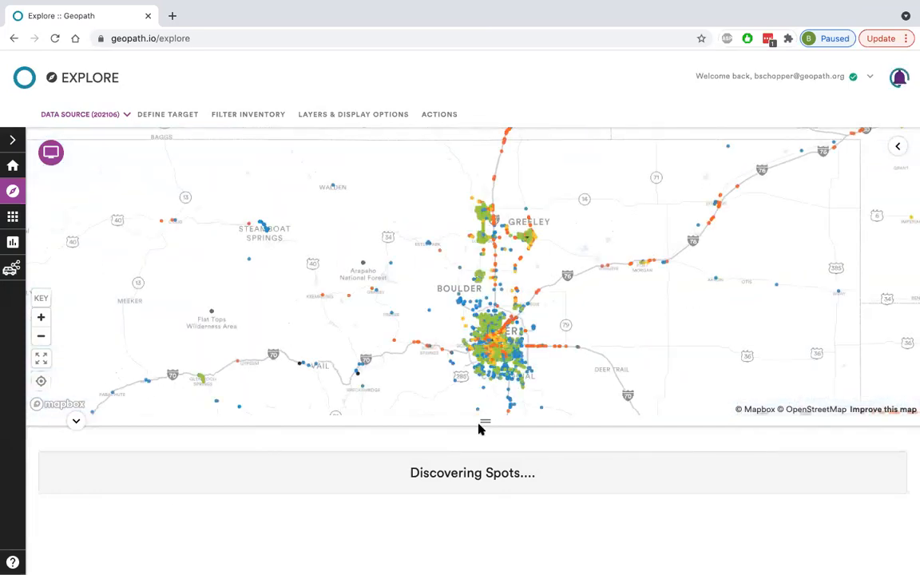
drag(486, 421, 481, 298)
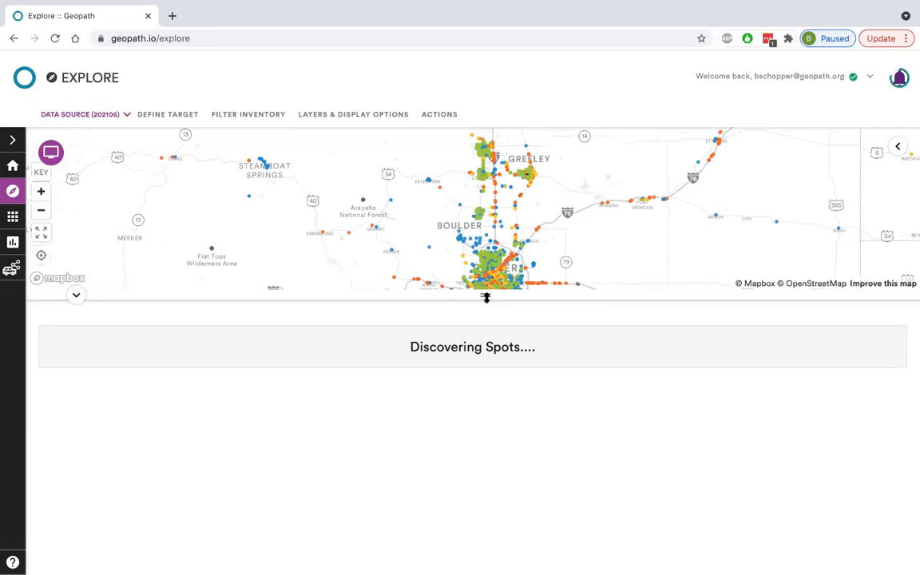
click(76, 295)
Try to assign the Denver, CO DMA as the target market and use it to filter the inventory.
click(169, 115)
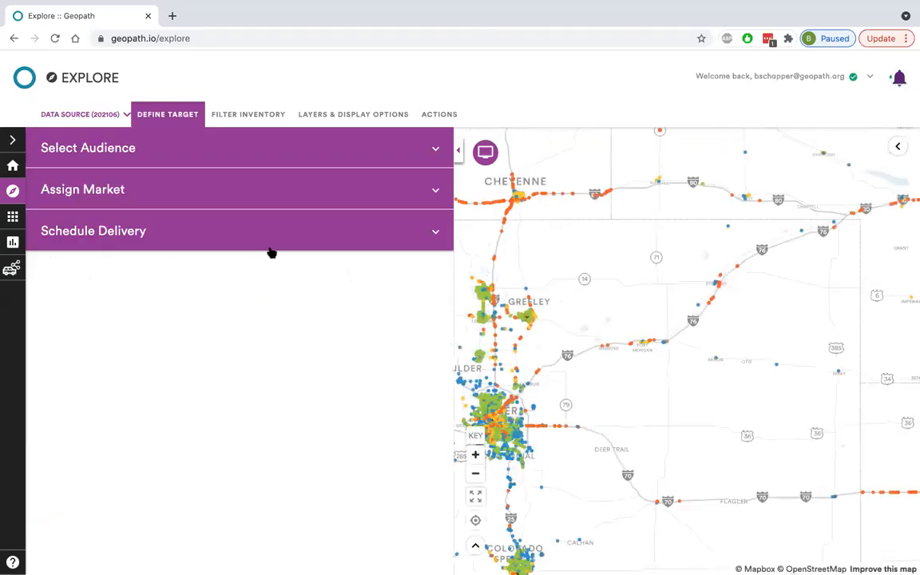
click(177, 183)
click(170, 237)
click(151, 262)
text(denver)
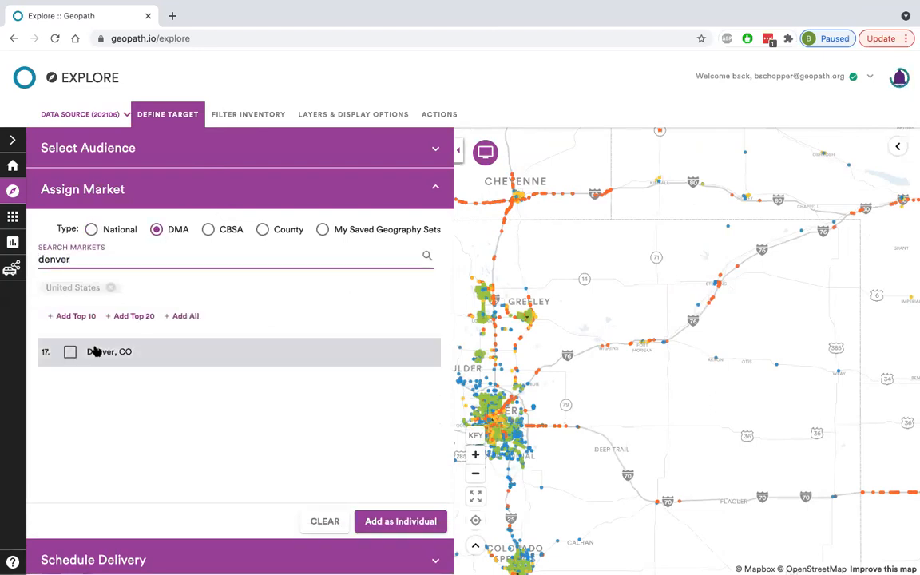
click(93, 352)
click(408, 524)
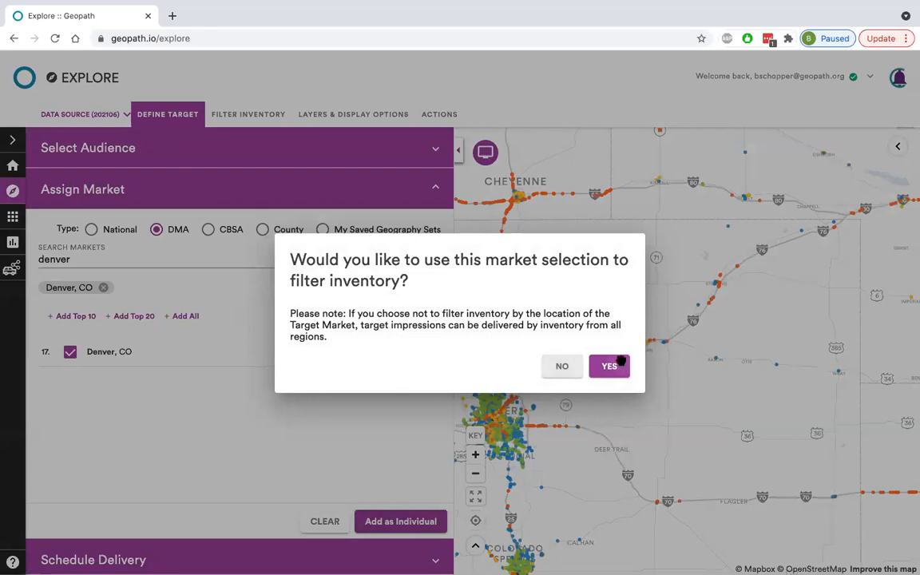
click(610, 366)
Look through the Operator Media Name and Place Name options of the Media & Placement inventory filters.
click(244, 116)
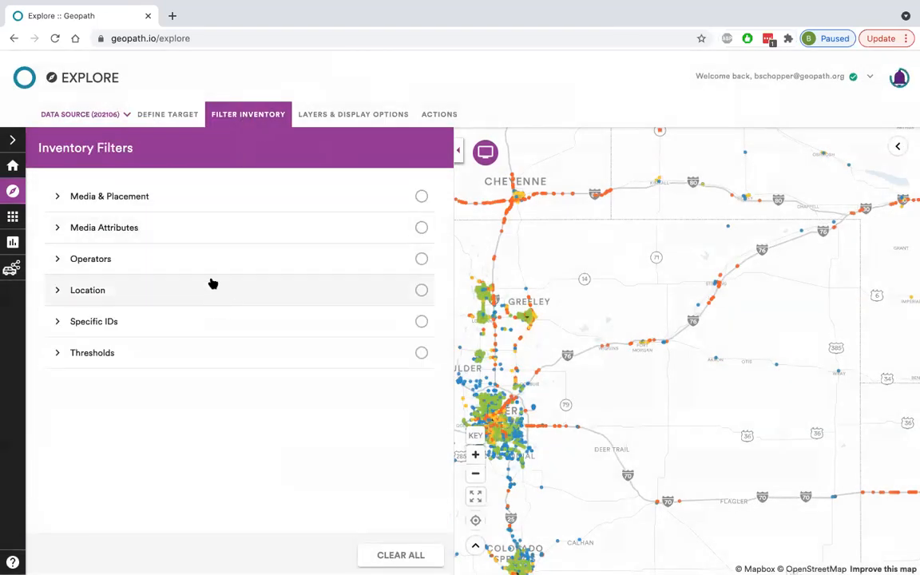
click(203, 193)
click(186, 335)
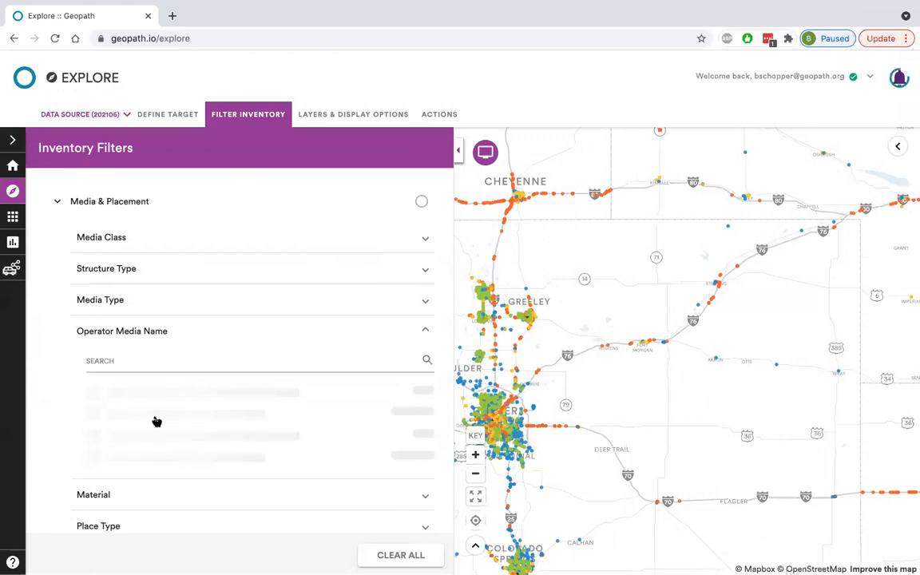
click(121, 434)
scroll(403, 451, down, 3)
scroll(433, 439, down, 3)
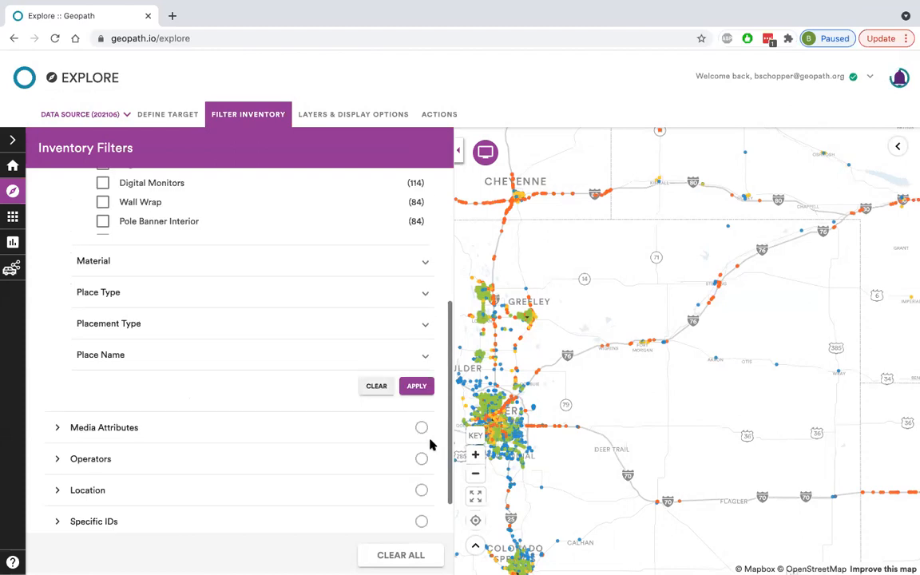
click(419, 361)
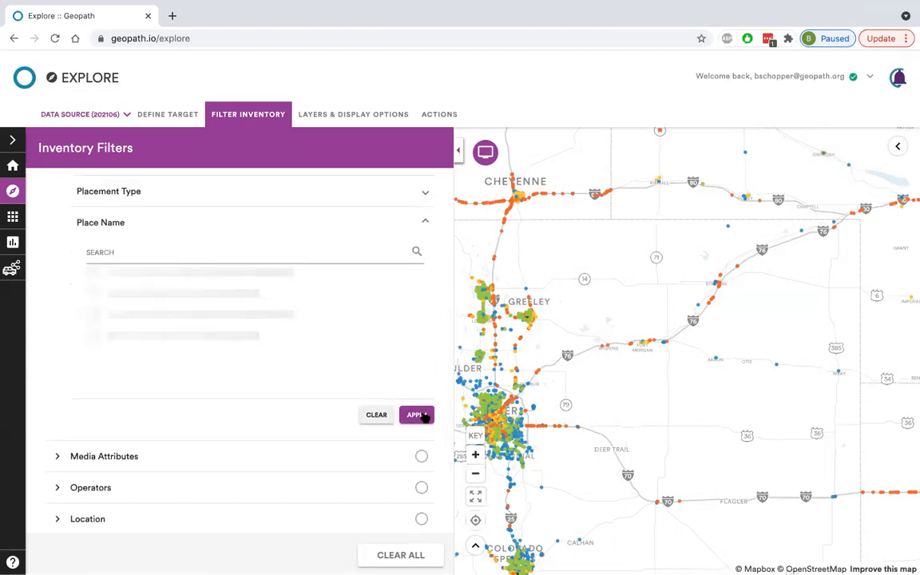
Try to set the target audience to Persons 18-34 yrs from the Age demographics and close the target settings.
click(161, 115)
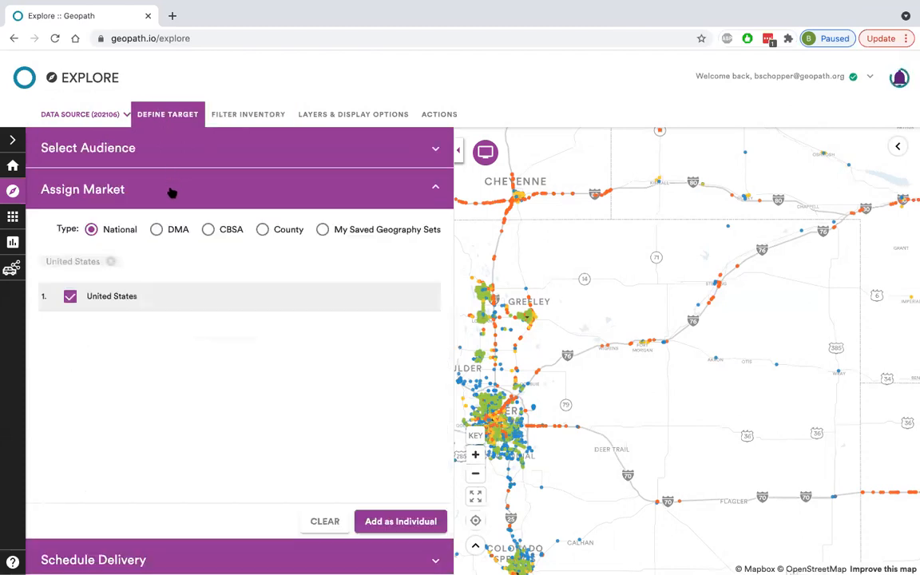
click(171, 192)
click(158, 159)
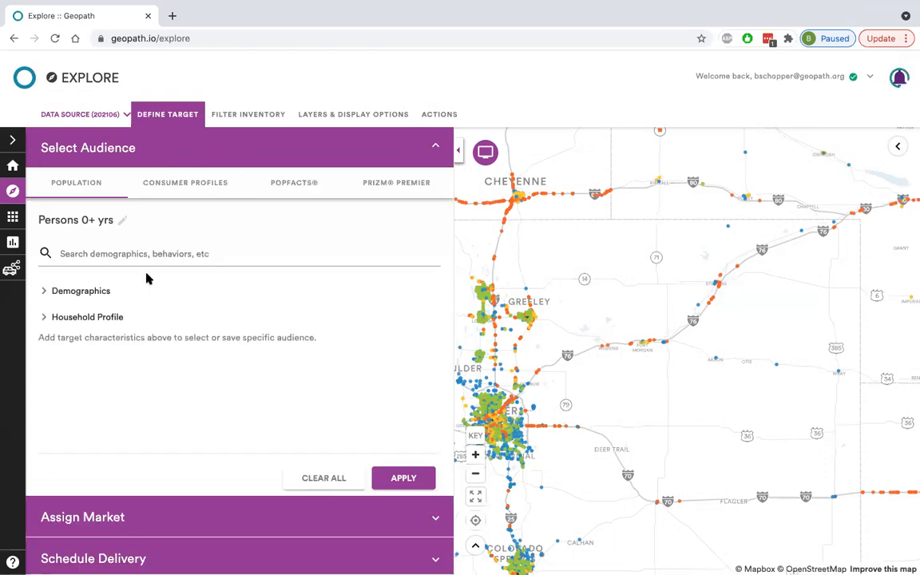
click(129, 292)
click(140, 320)
scroll(178, 383, down, 1)
scroll(168, 408, down, 5)
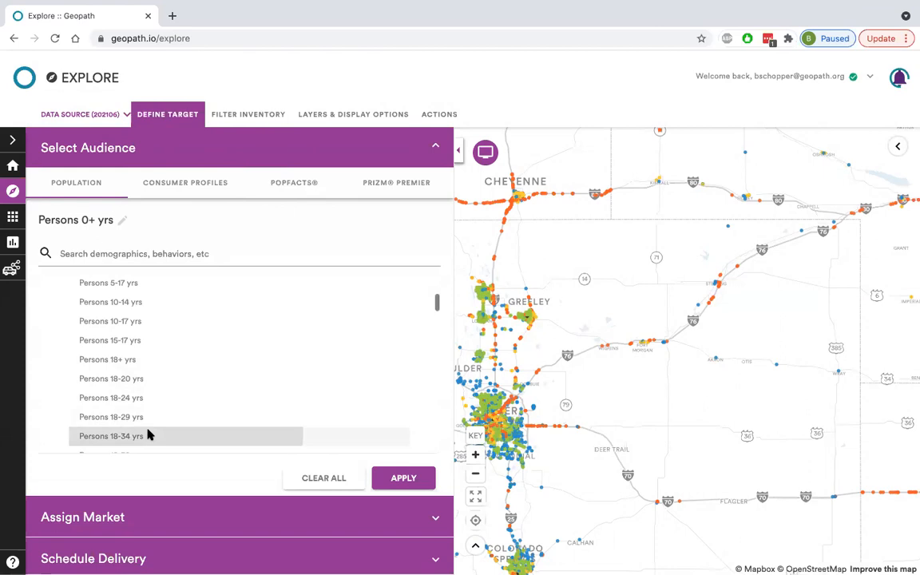
click(149, 435)
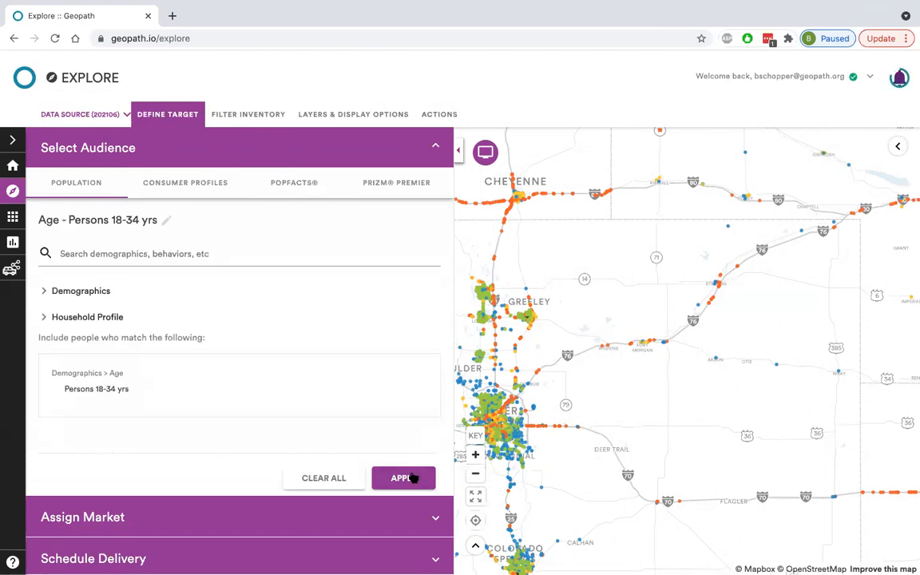
click(168, 114)
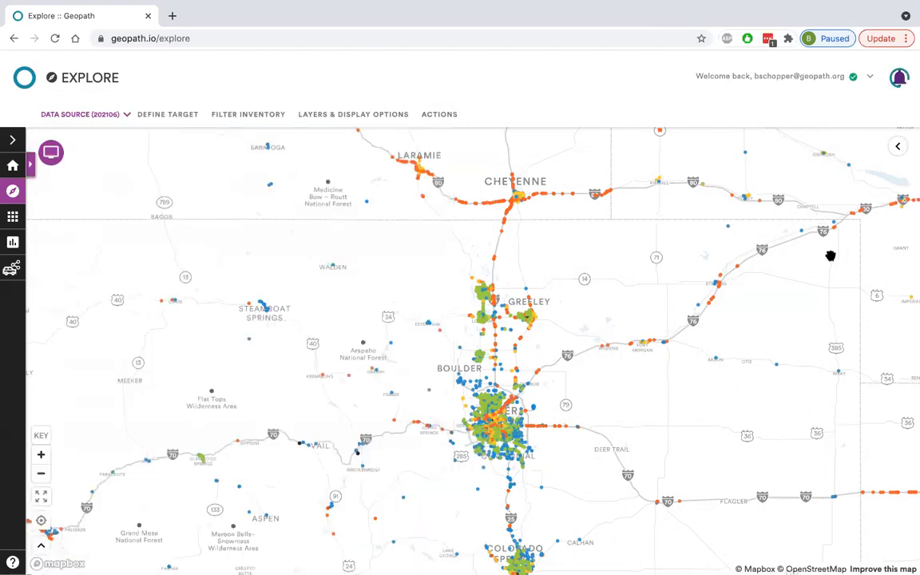
Check the Spot Summary List and the target definition, and reload the Explore page.
click(894, 149)
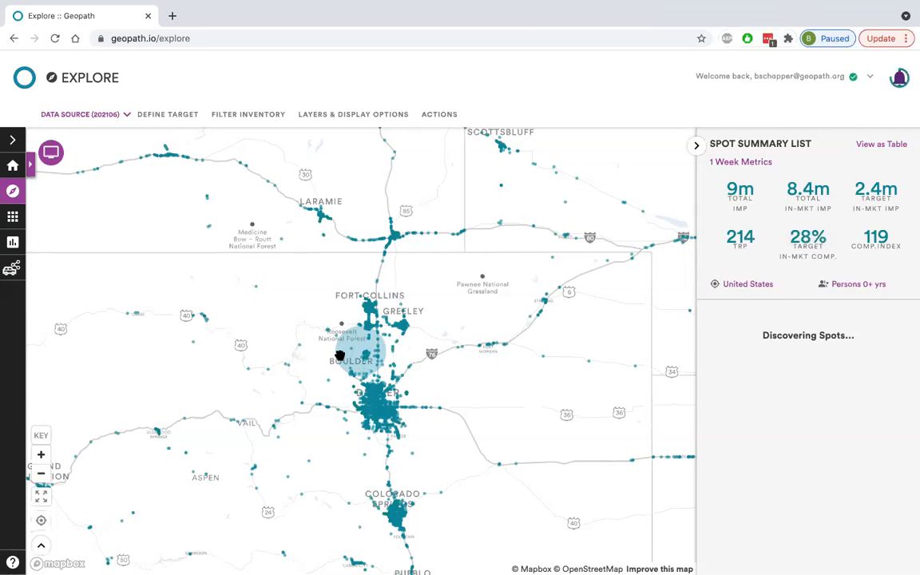
scroll(365, 357, up, 2)
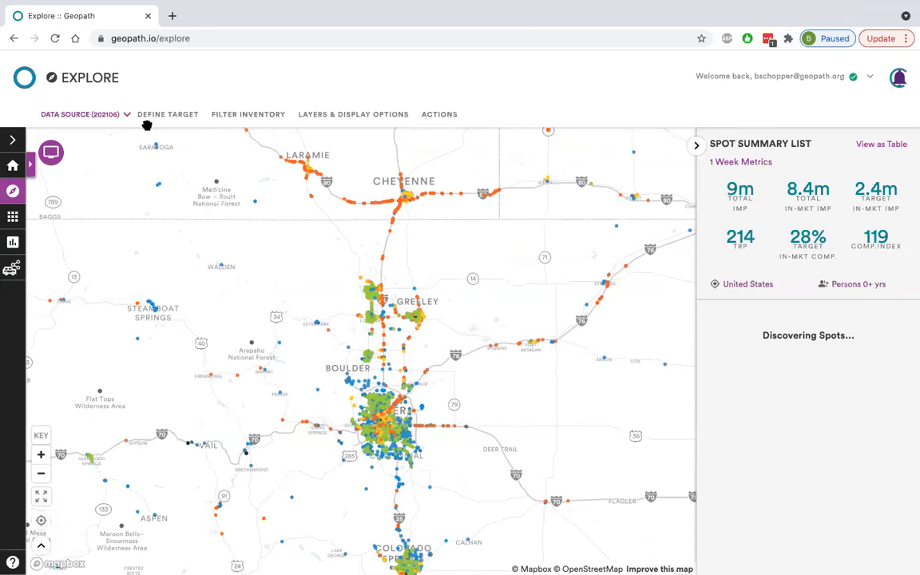
click(168, 114)
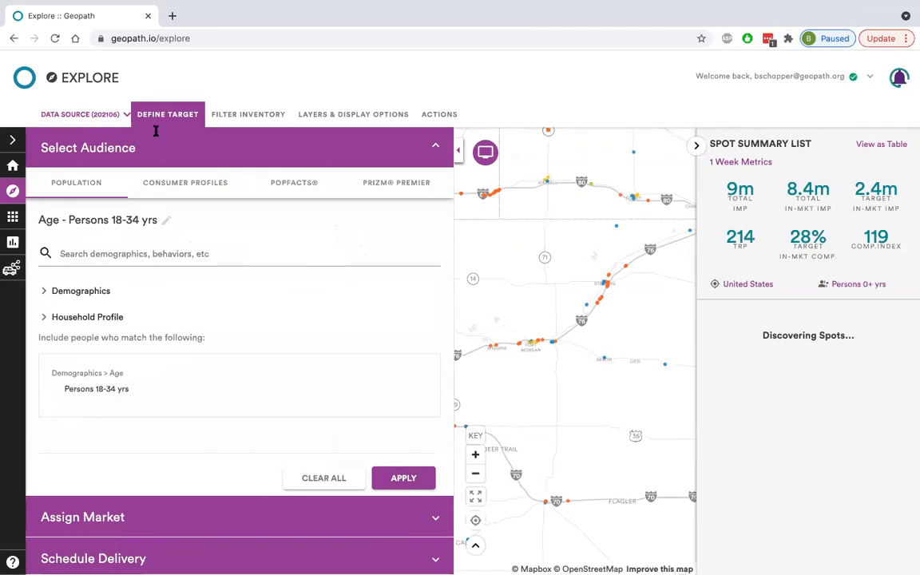
click(56, 38)
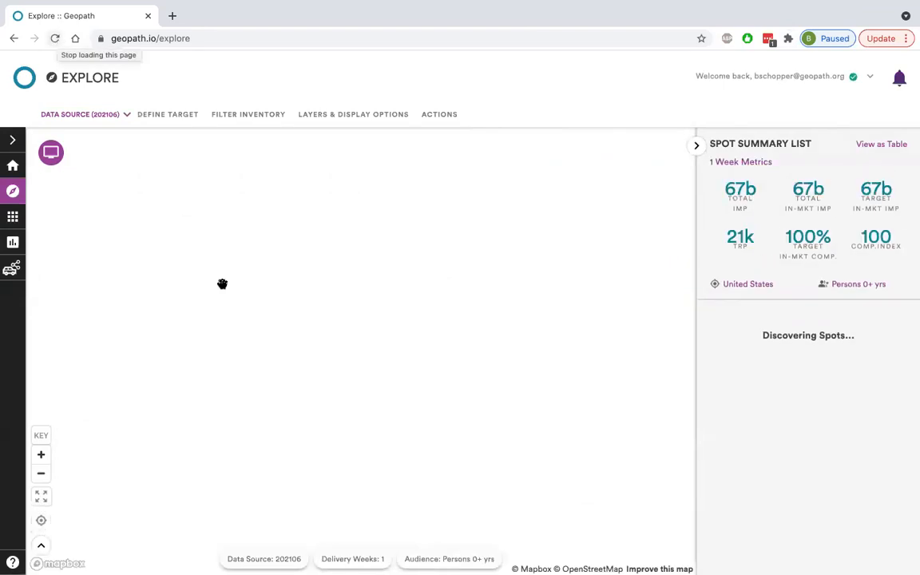
Apply Persons 18-34 yrs from the Age demographics as the target audience and collapse the audience section.
click(164, 116)
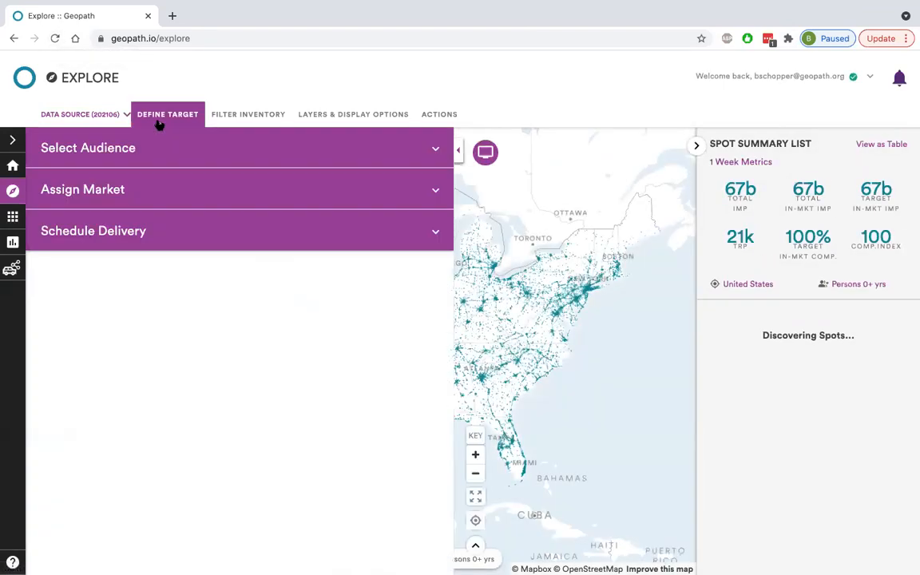
click(162, 144)
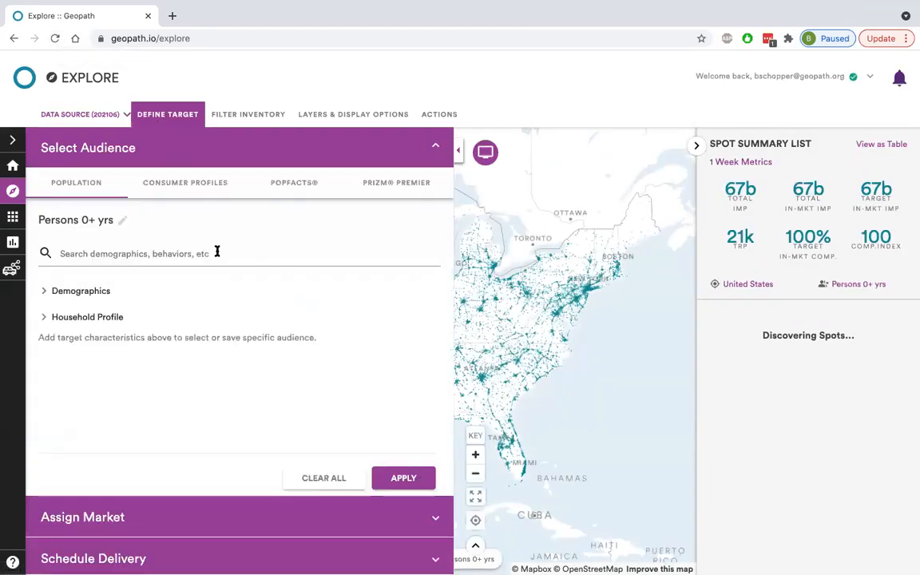
click(112, 292)
click(115, 318)
scroll(166, 369, down, 3)
scroll(133, 391, down, 2)
click(130, 410)
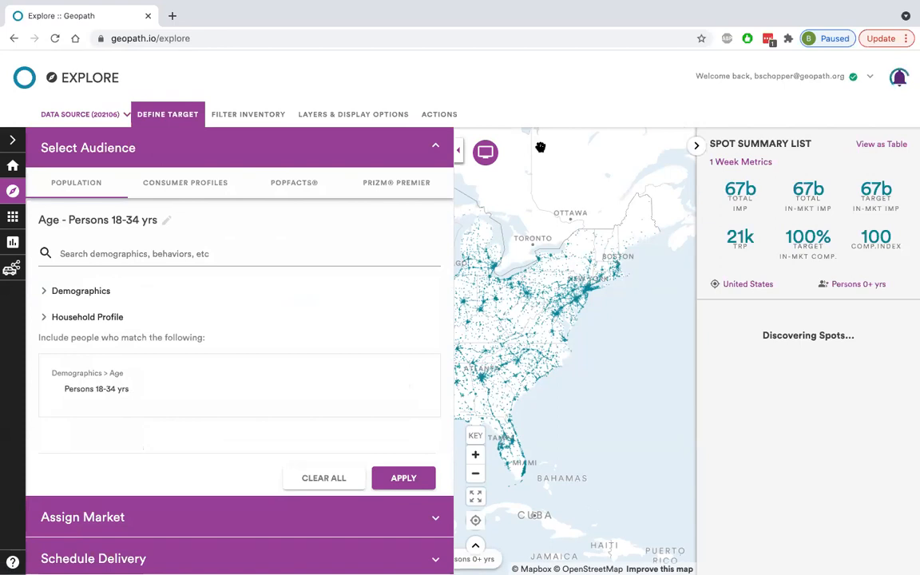
click(410, 477)
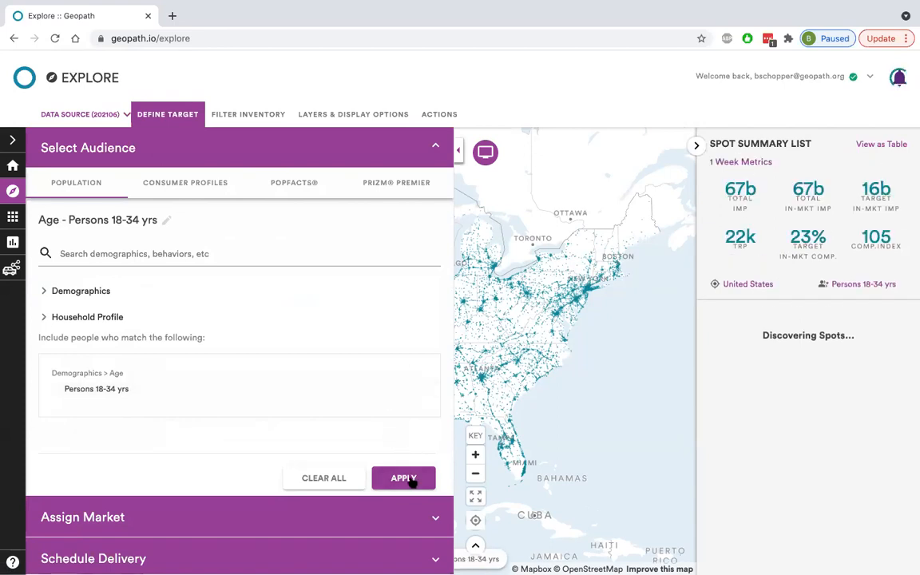
click(109, 317)
click(140, 300)
click(197, 146)
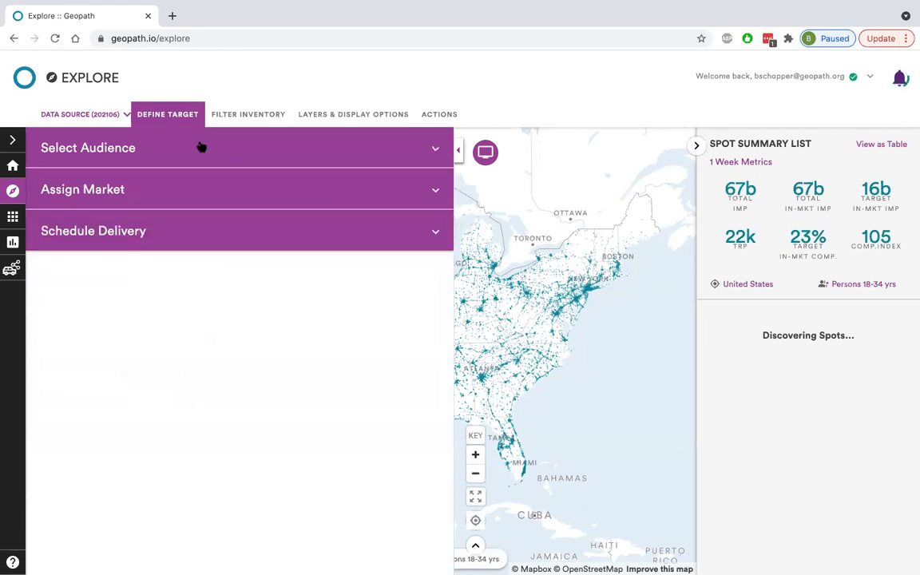
Add the Denver, CO DMA as an individual target market and use it to filter the inventory.
click(193, 187)
click(156, 229)
click(136, 260)
text(denver)
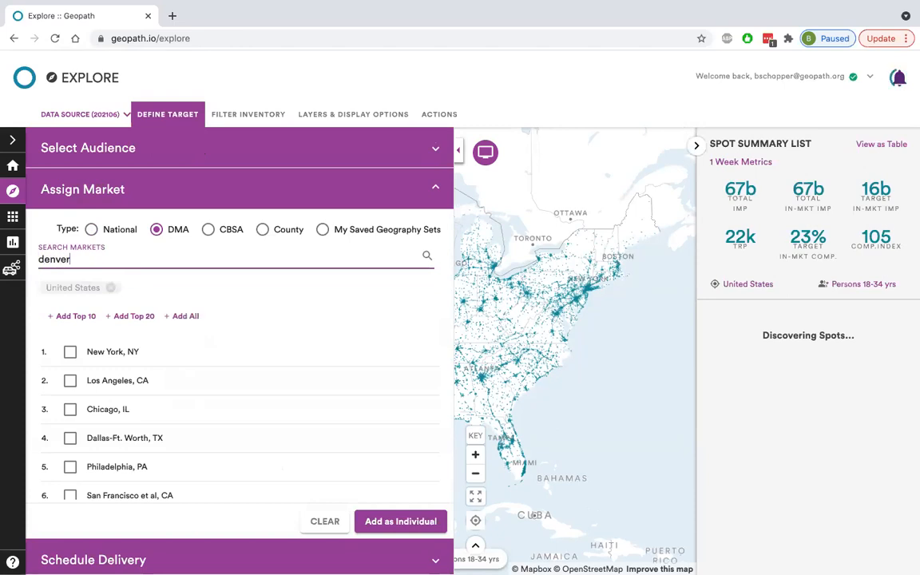
click(107, 355)
click(377, 522)
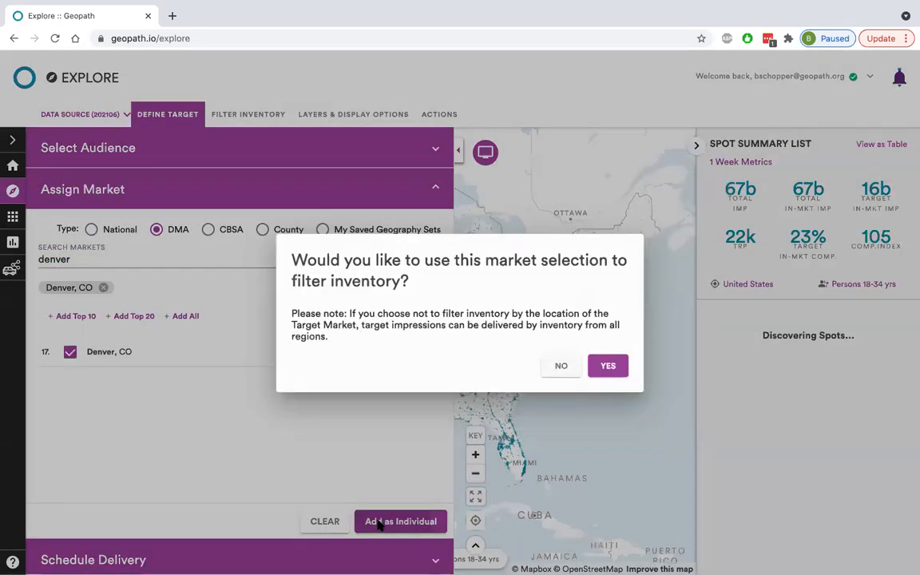
click(608, 367)
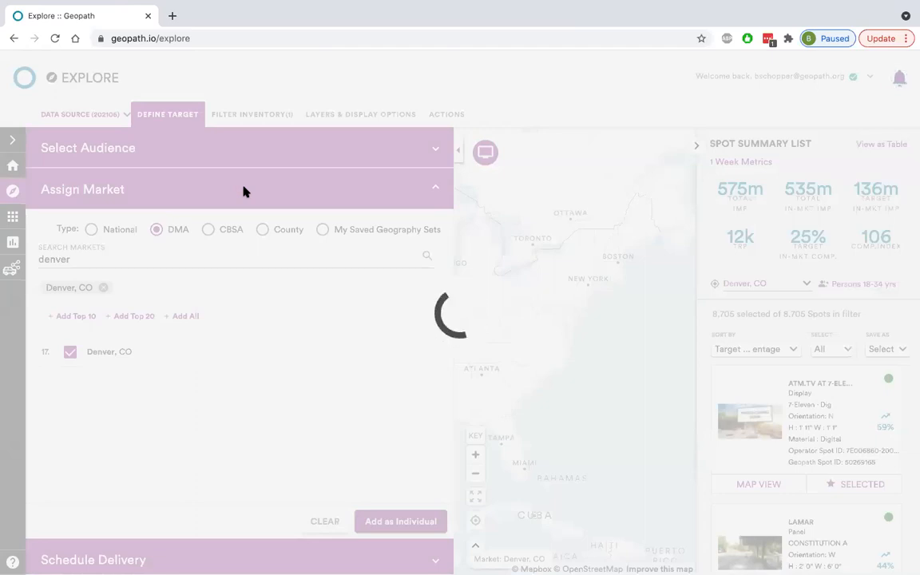
Open the Geopath support site in a new browser tab and go to the Audience Measurements category.
click(172, 17)
text(supp)
key(Return)
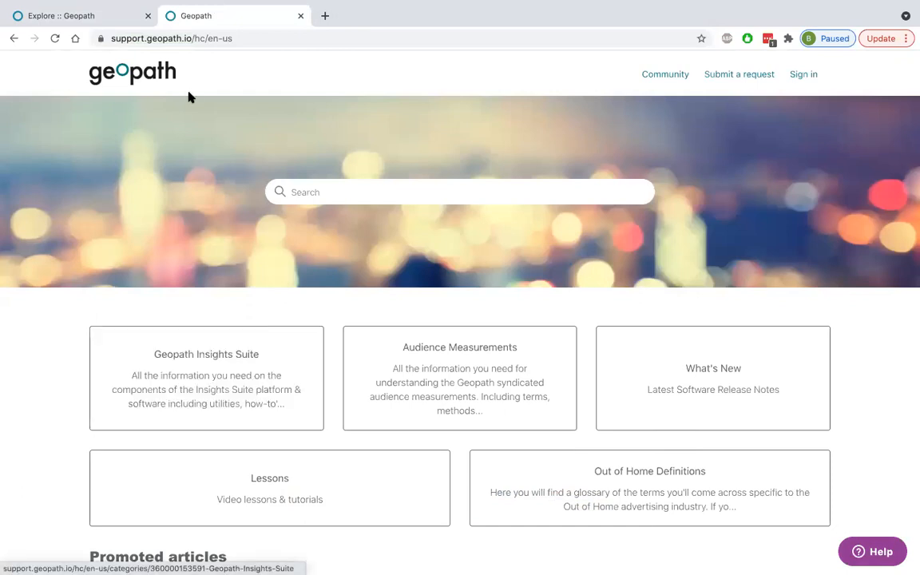
click(101, 19)
click(248, 17)
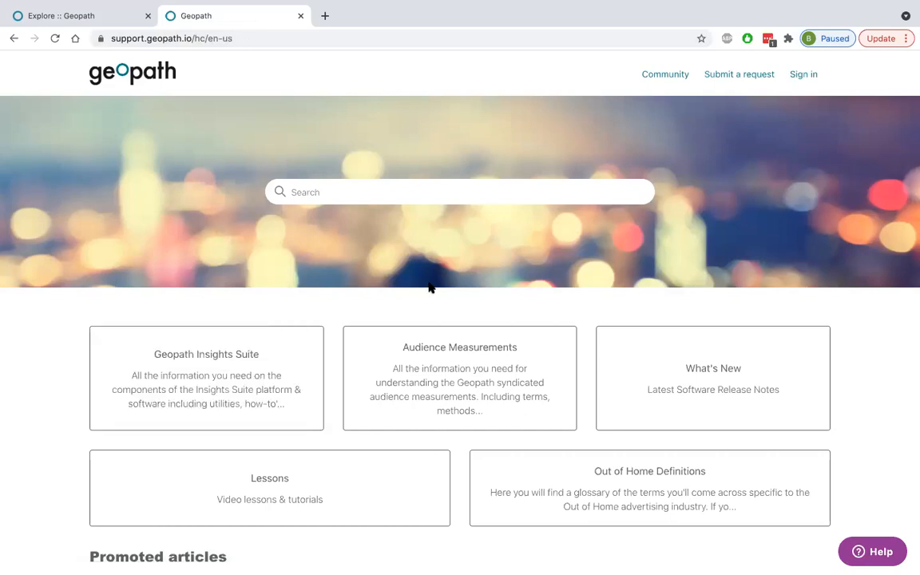
click(462, 384)
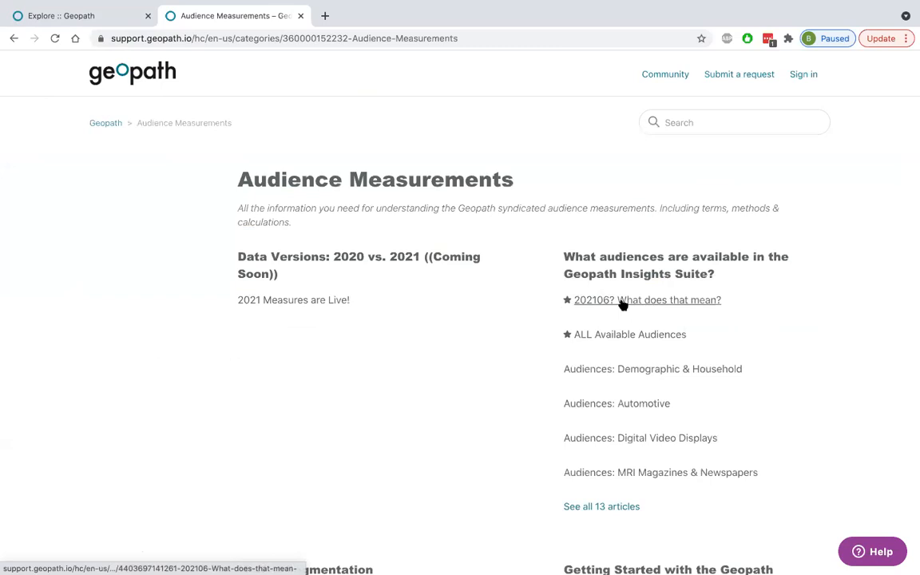
Go to the Market Segmentation section and read the 01 Upper Crust: Claritas Prizm Premier article.
scroll(622, 303, down, 5)
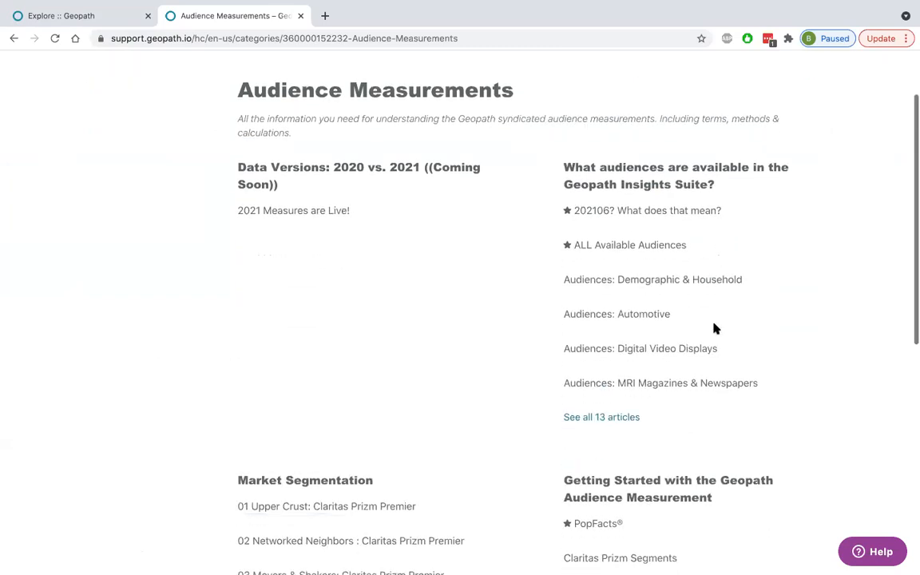
click(316, 353)
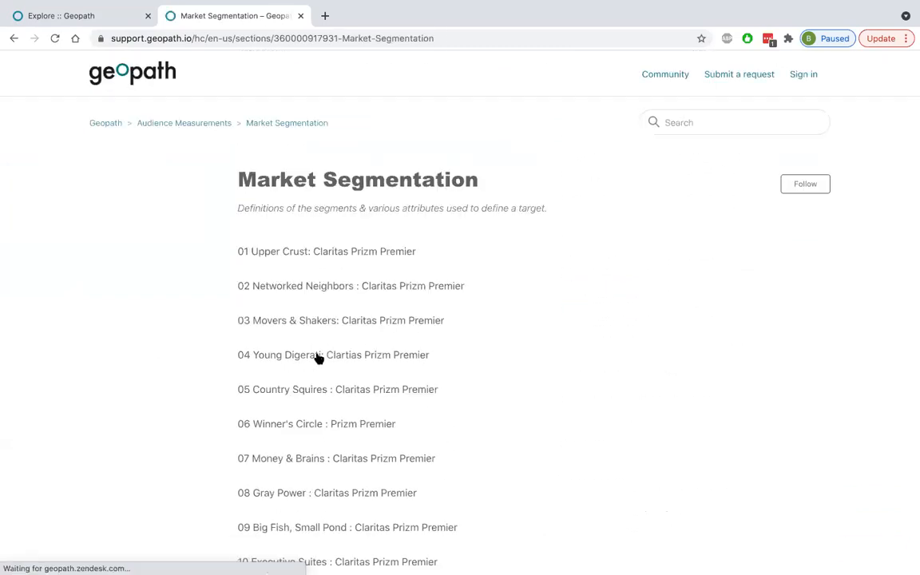
click(346, 253)
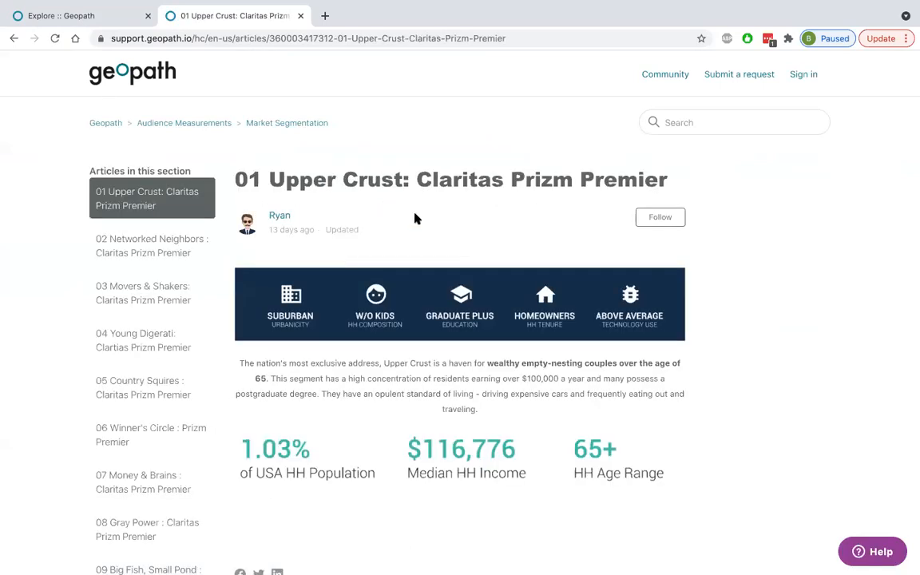
scroll(445, 231, down, 2)
scroll(446, 232, up, 1)
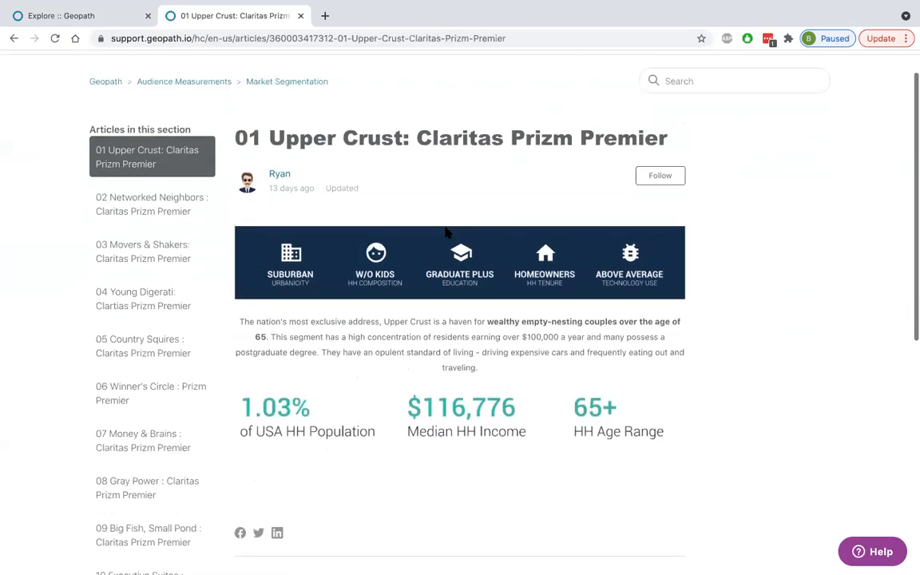
scroll(446, 232, up, 1)
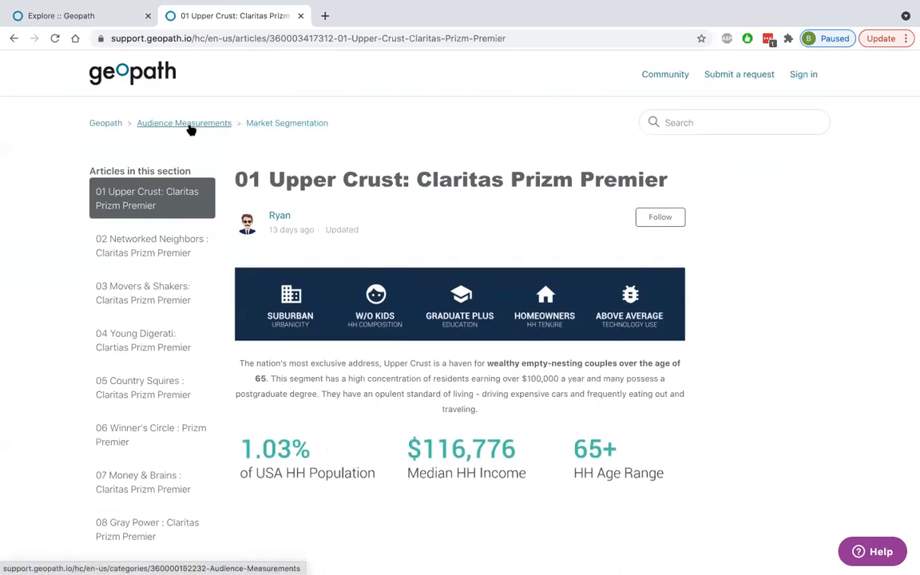
Return to the Explore page, close the target settings and open the Submit Feedback help form.
click(78, 19)
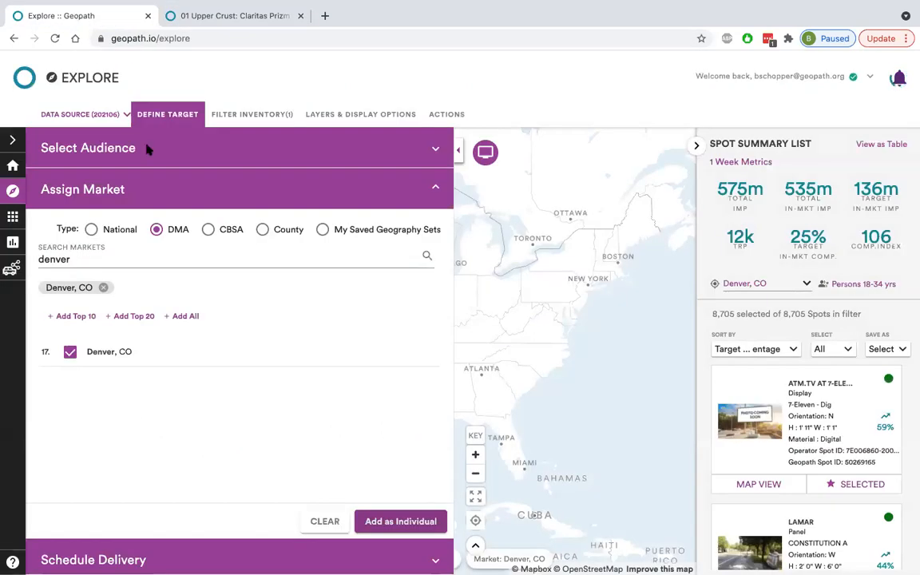
click(174, 115)
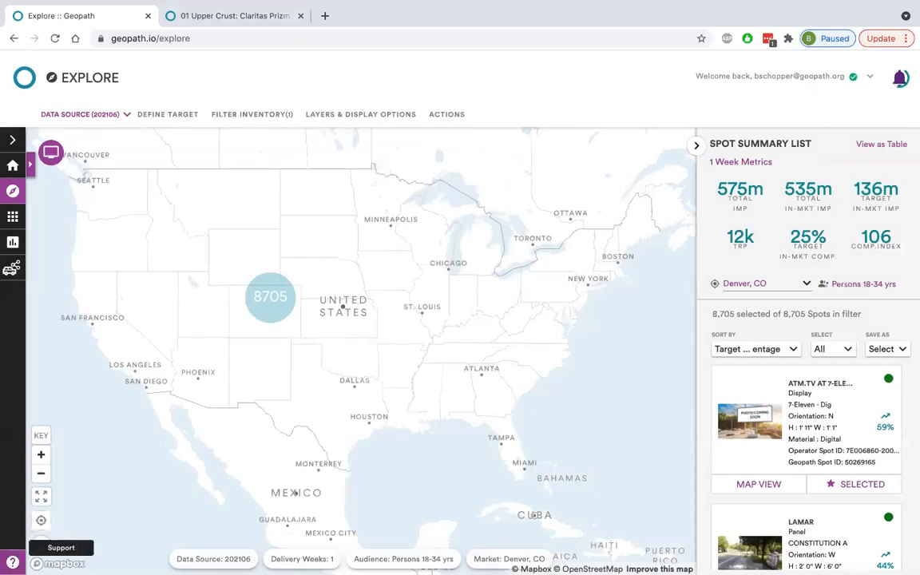
click(12, 562)
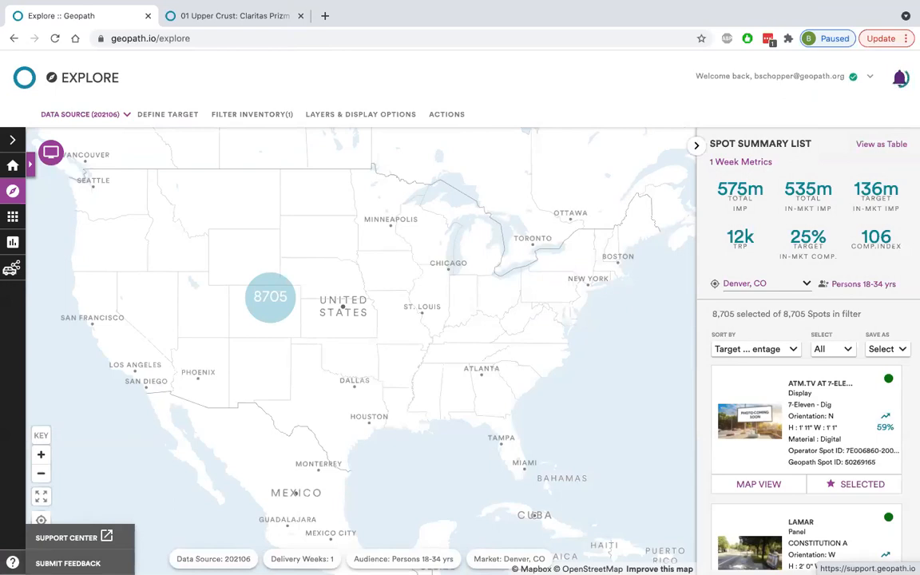
click(68, 563)
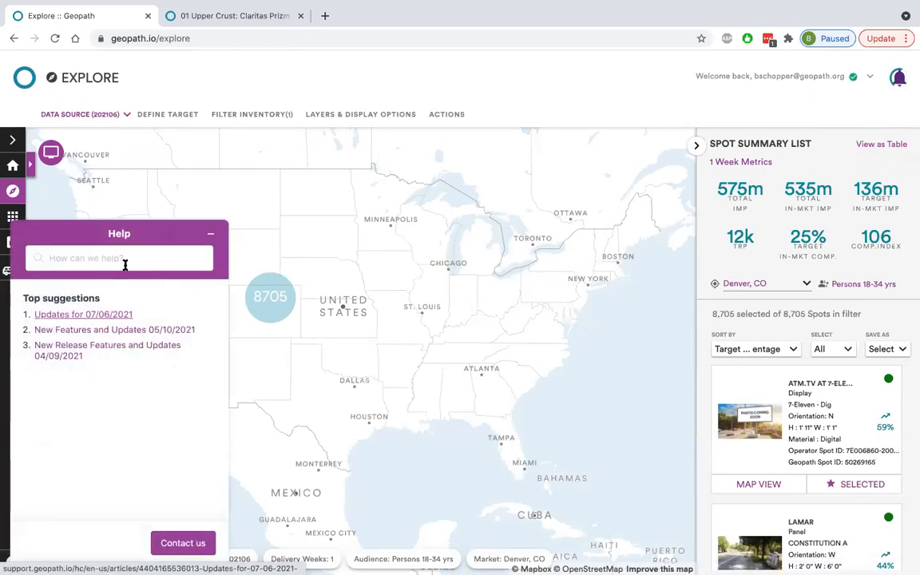
Search the help form for "upper crust", read the 01 Upper Crust: Claritas Prizm Premier article and close the form.
text(upperc)
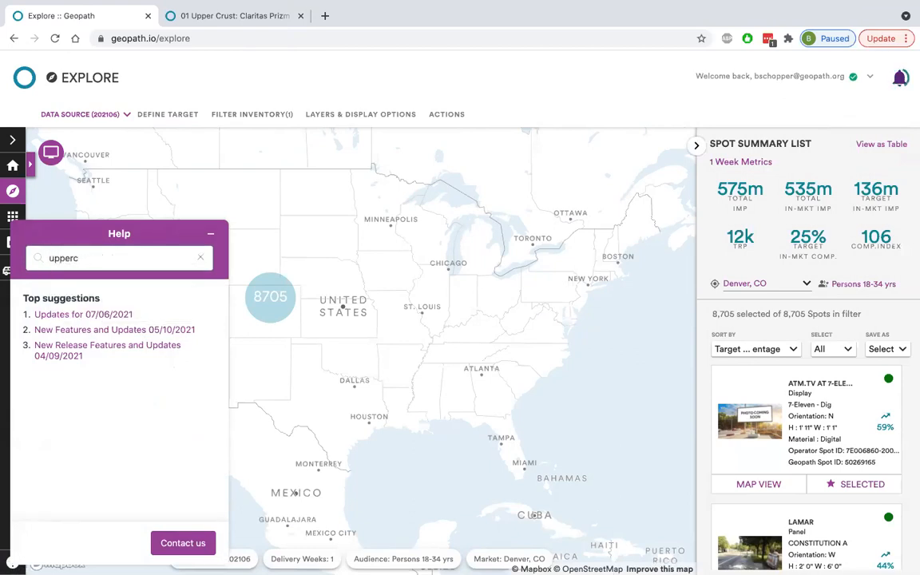
key(BackSpace)
text(crusy)
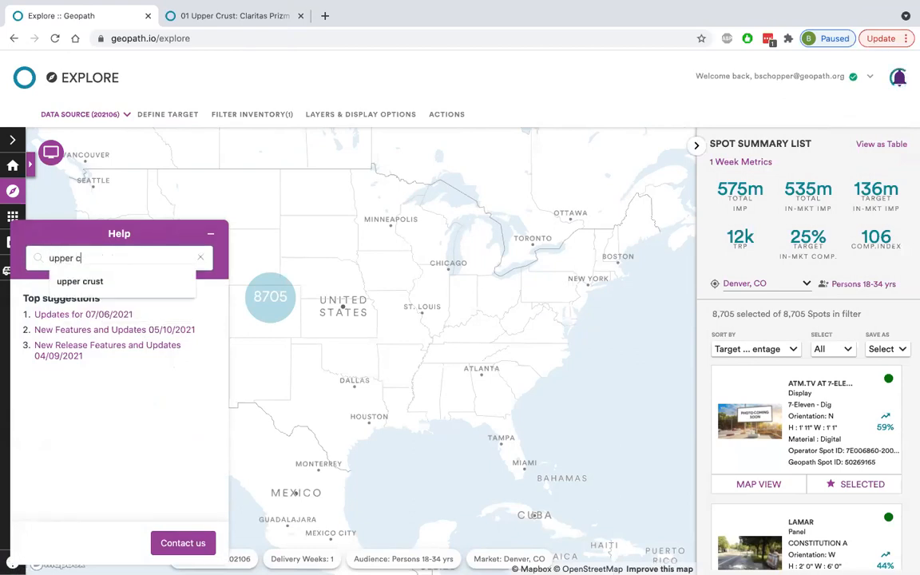
key(Return)
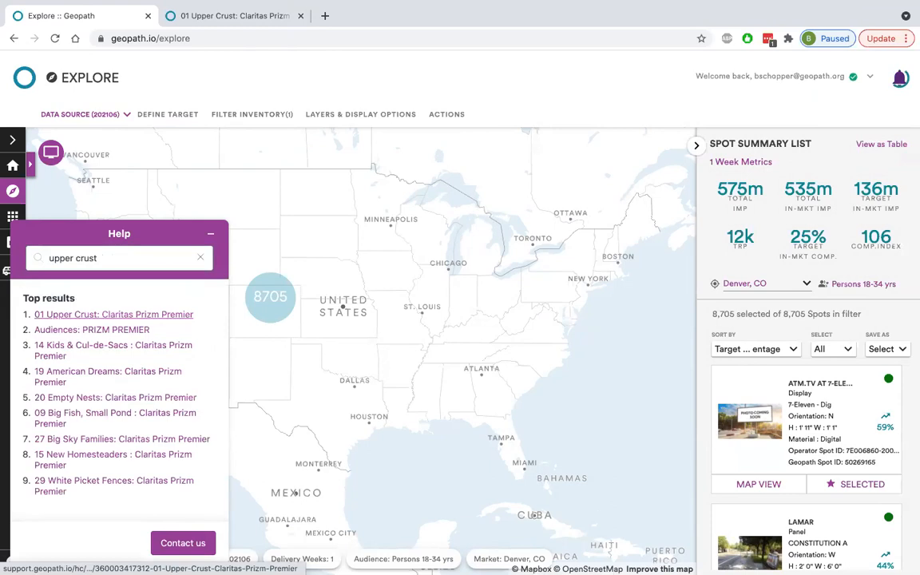
click(107, 315)
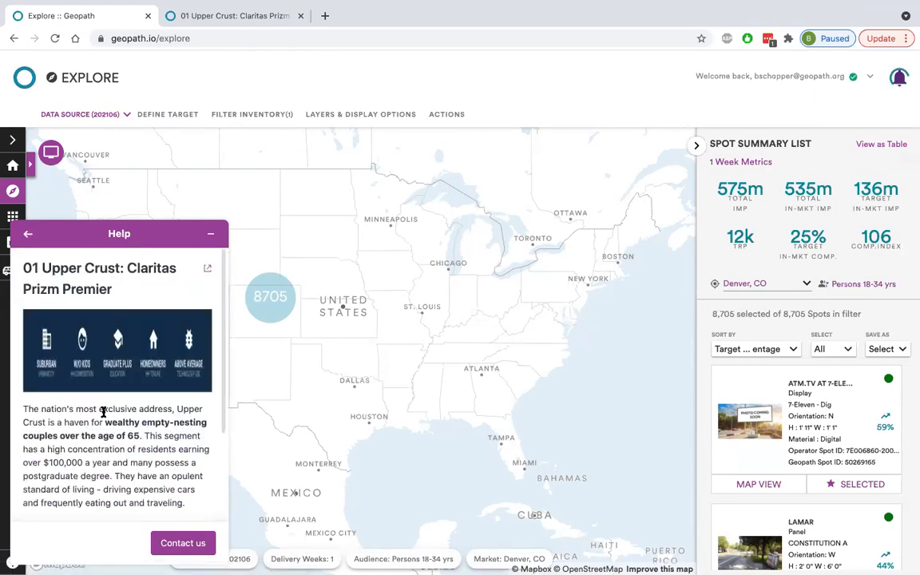
scroll(102, 412, down, 2)
scroll(102, 384, up, 3)
click(210, 233)
Filter the inventory by the operator media name Posters within Media & Placement and close the filter settings.
click(263, 300)
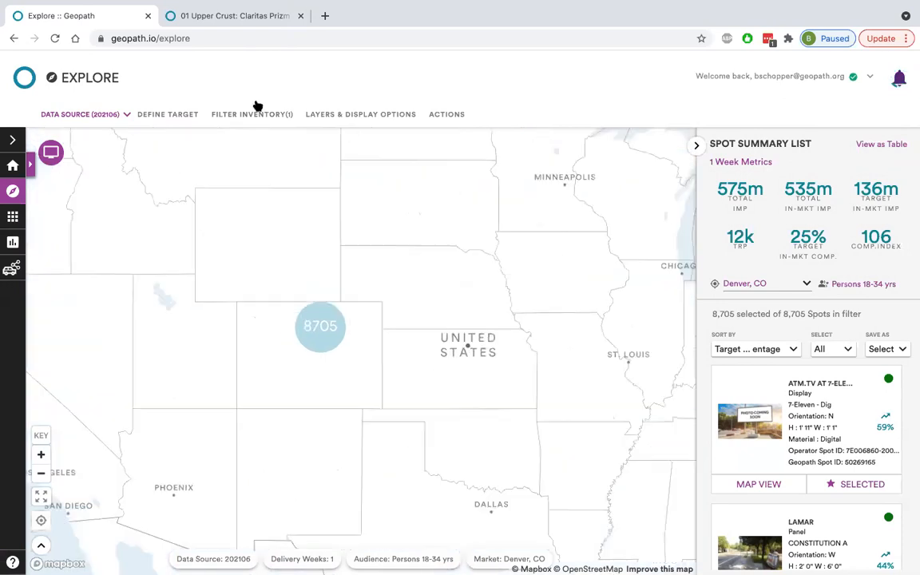
click(255, 111)
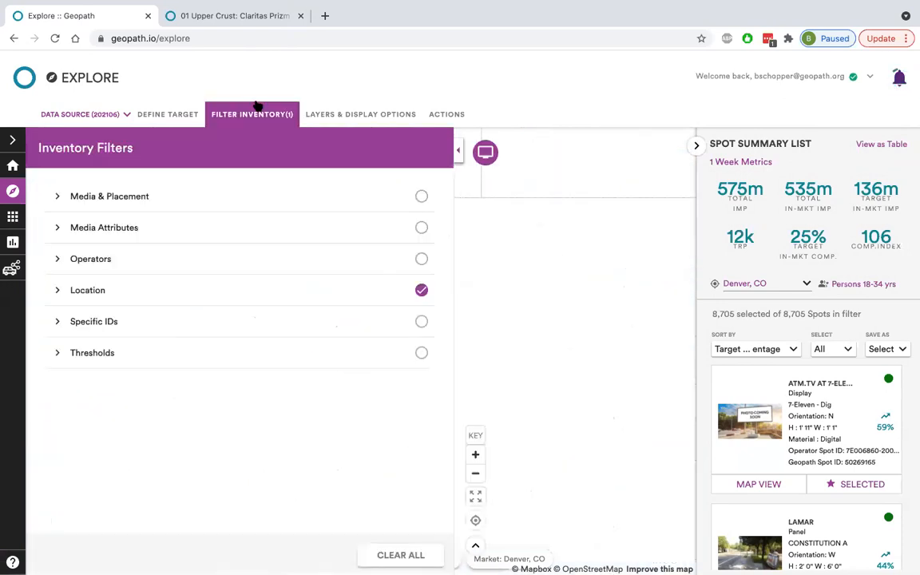
click(175, 197)
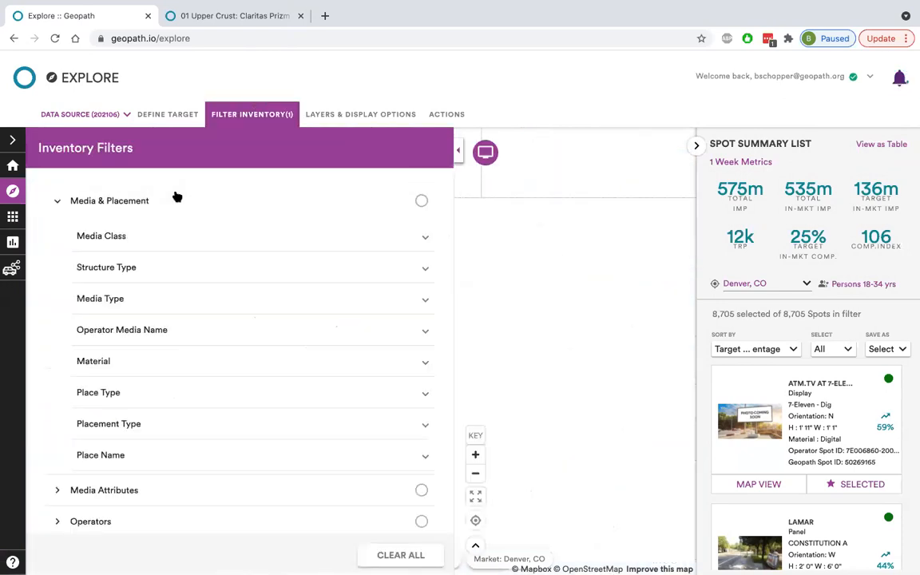
click(166, 334)
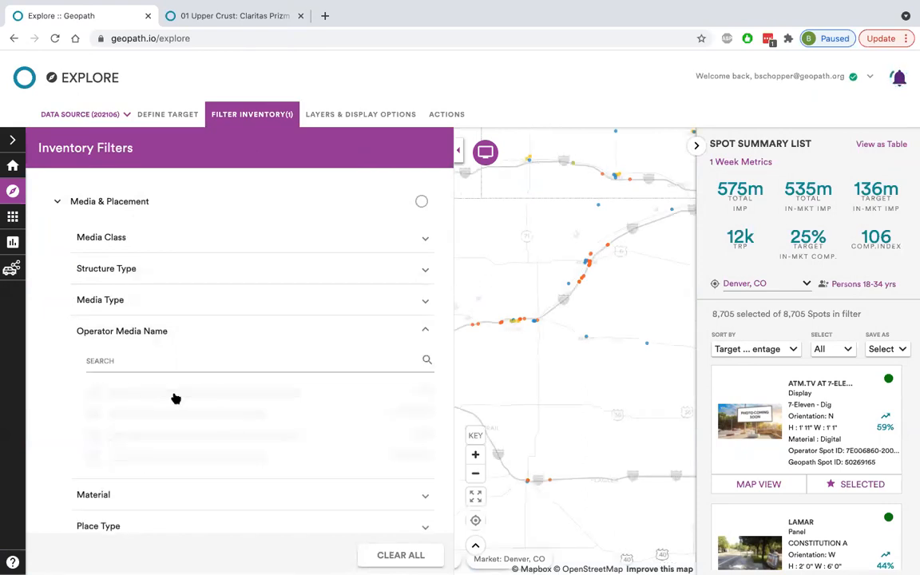
click(414, 434)
scroll(416, 431, down, 6)
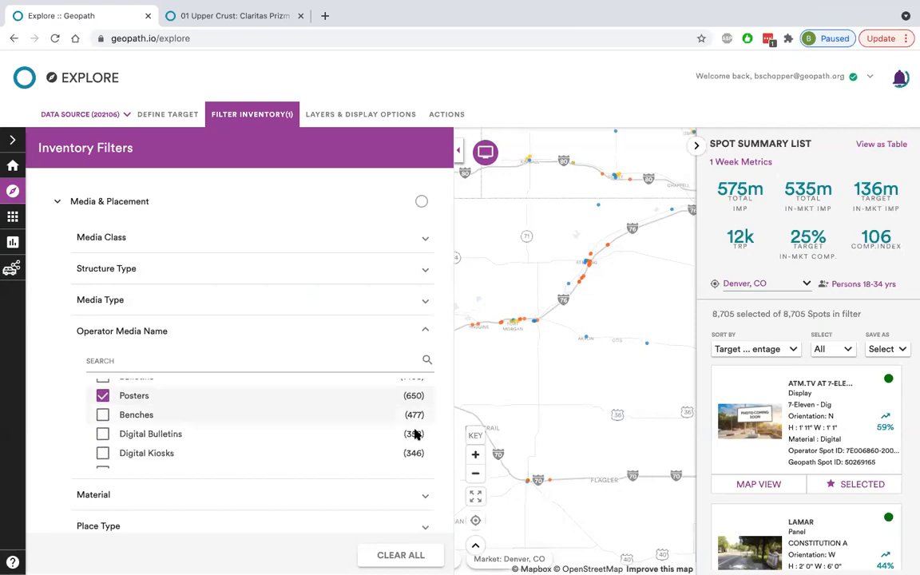
click(418, 444)
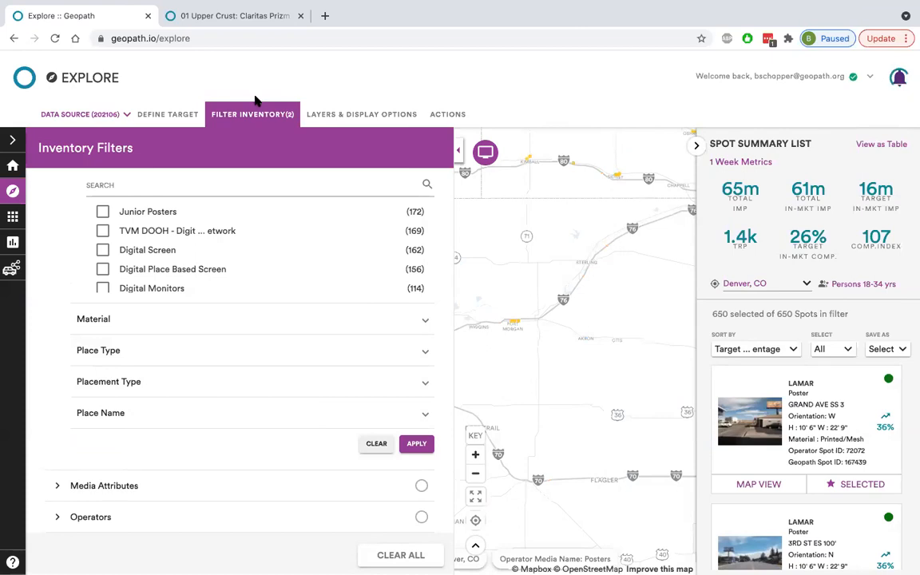
click(231, 114)
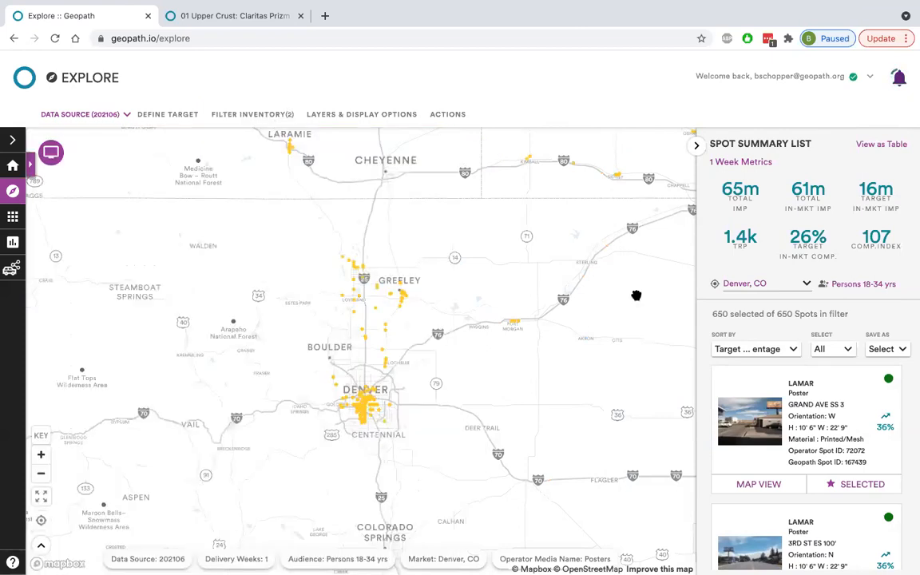
Sort the spot summary list by In-Market Target Composition Index and select the Top 100 spots.
click(749, 351)
scroll(765, 390, down, 5)
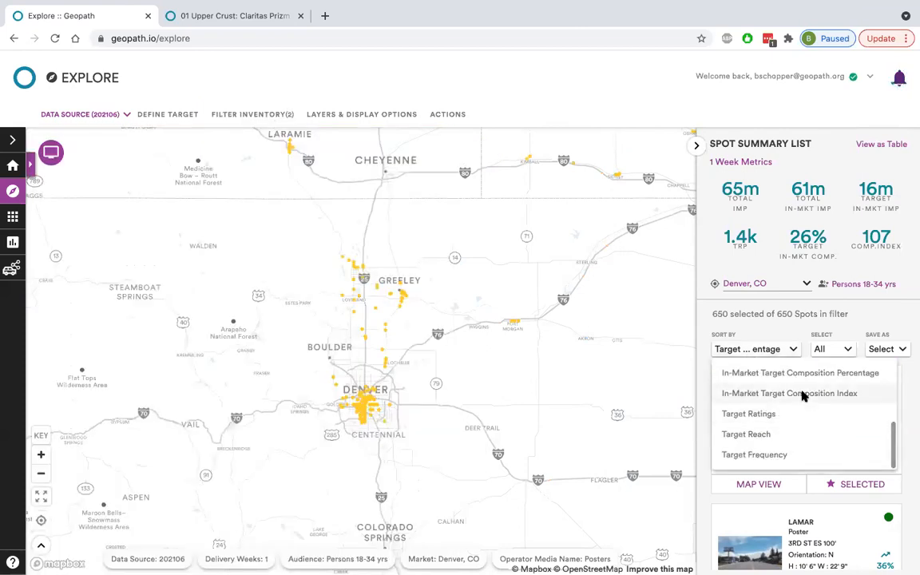
click(803, 393)
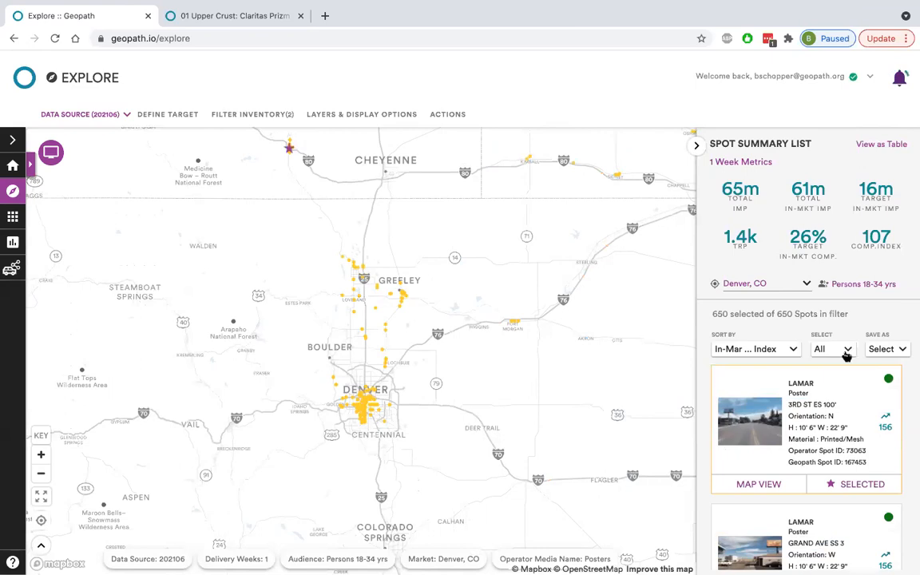
click(841, 351)
click(838, 437)
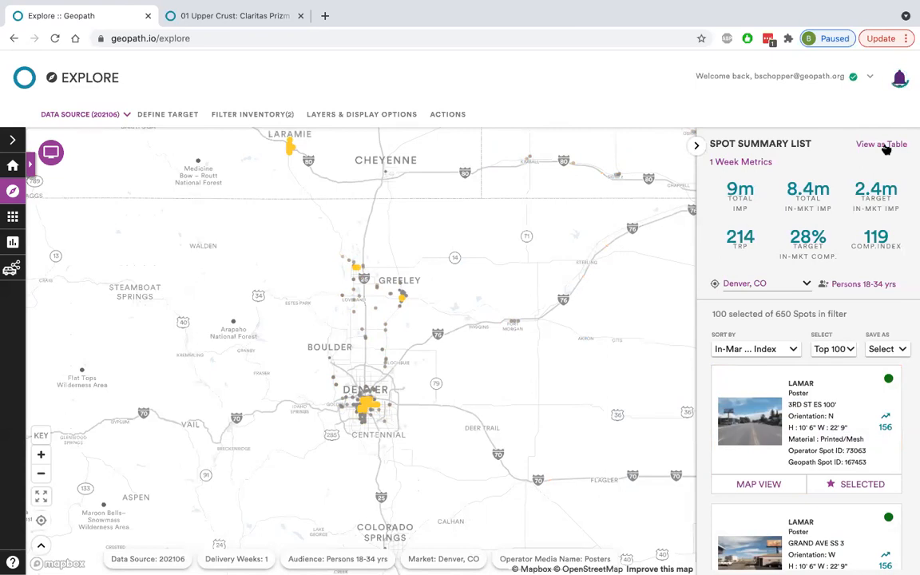
Show the spot list as a table and enlarge the table area to reveal more rows.
click(883, 146)
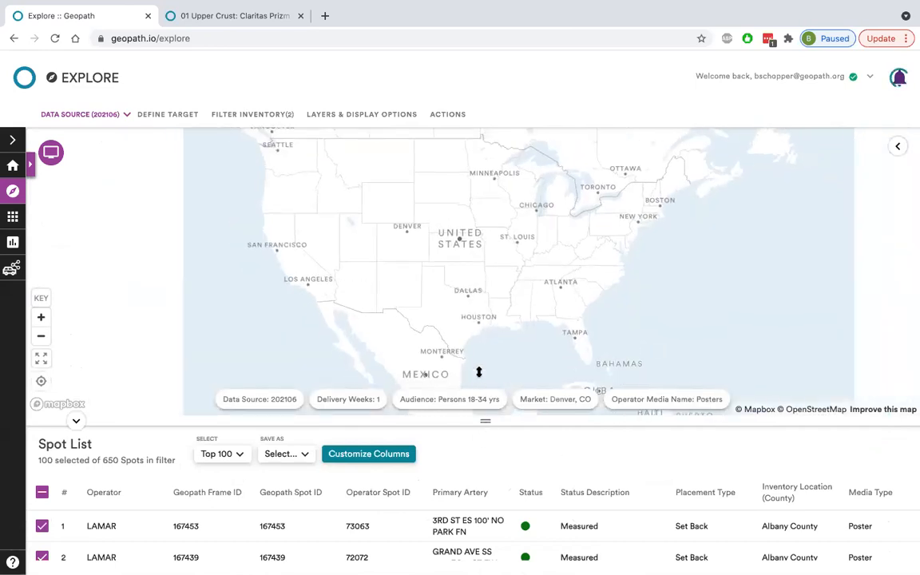
drag(479, 344, 479, 330)
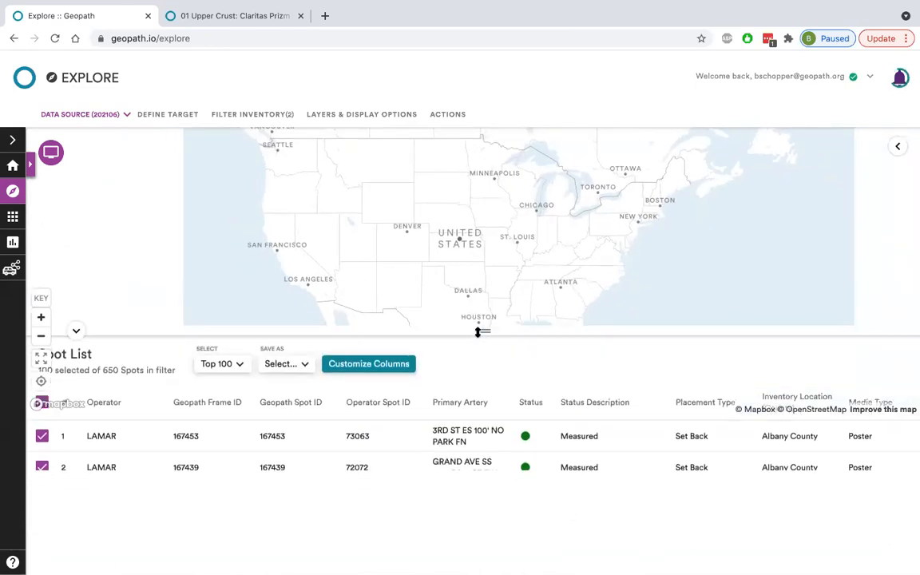
drag(477, 314, 478, 307)
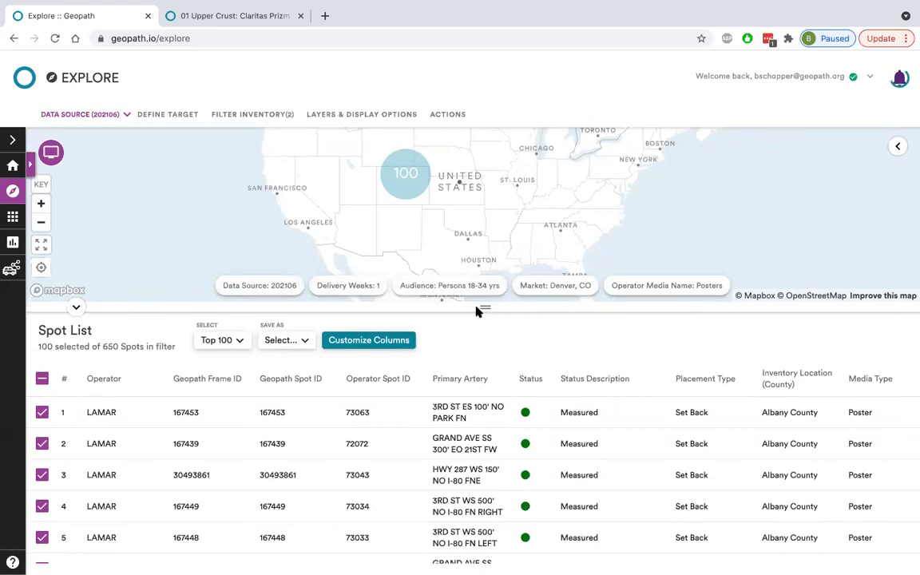
Save the selected spots as a new inventory set named "Denver DMA 18-34" and keep exploring.
click(281, 345)
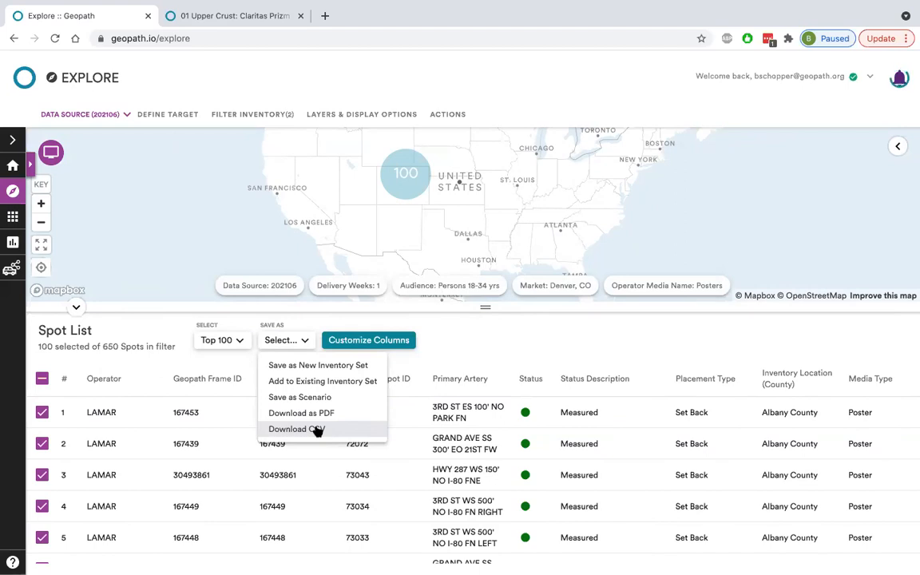
click(329, 367)
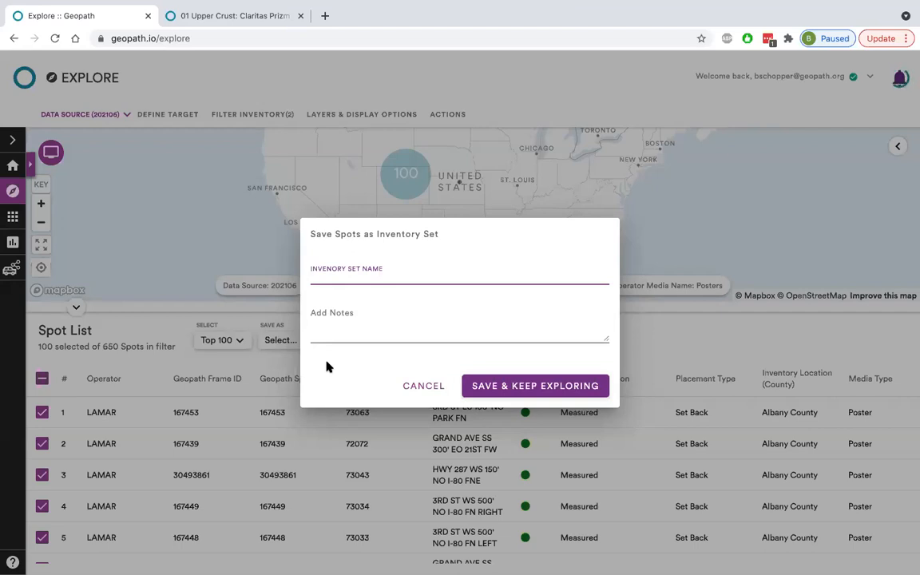
click(360, 282)
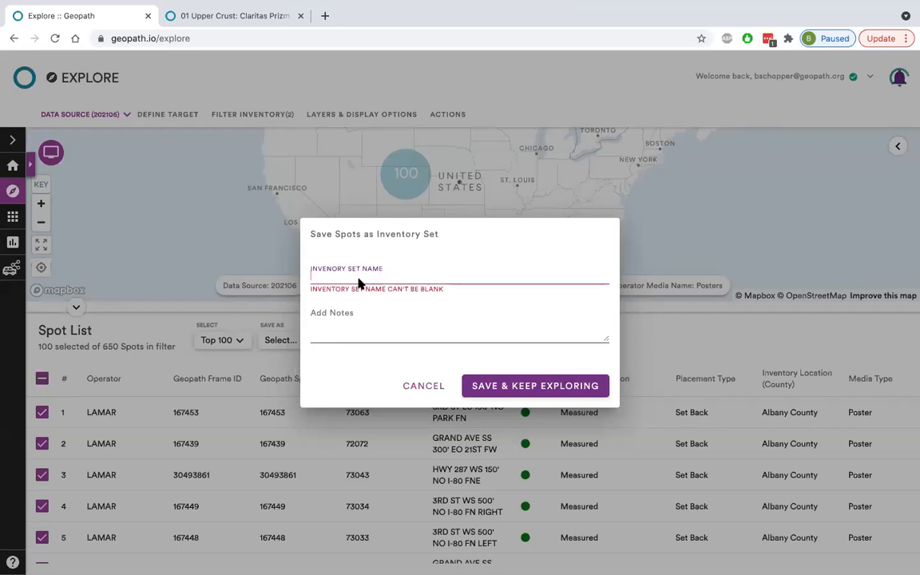
text(Denver DMA 18)
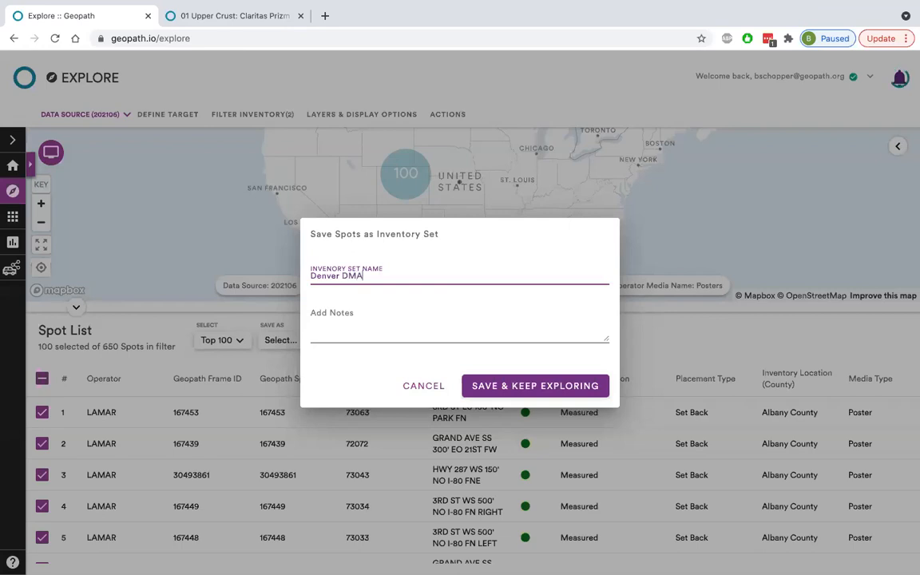
text(-34)
click(495, 386)
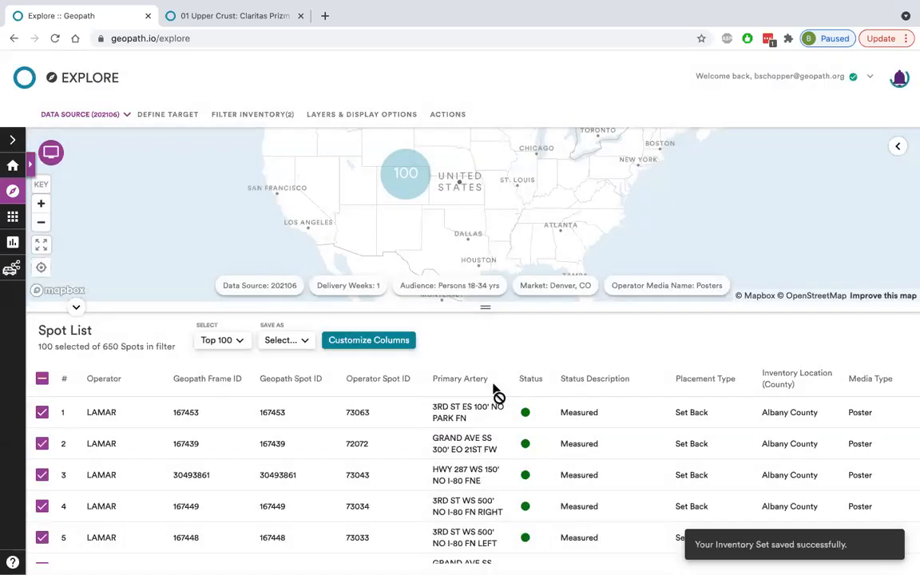
Collapse the spot table to view the selected spots on the Denver map, and go to the Workspace.
click(75, 309)
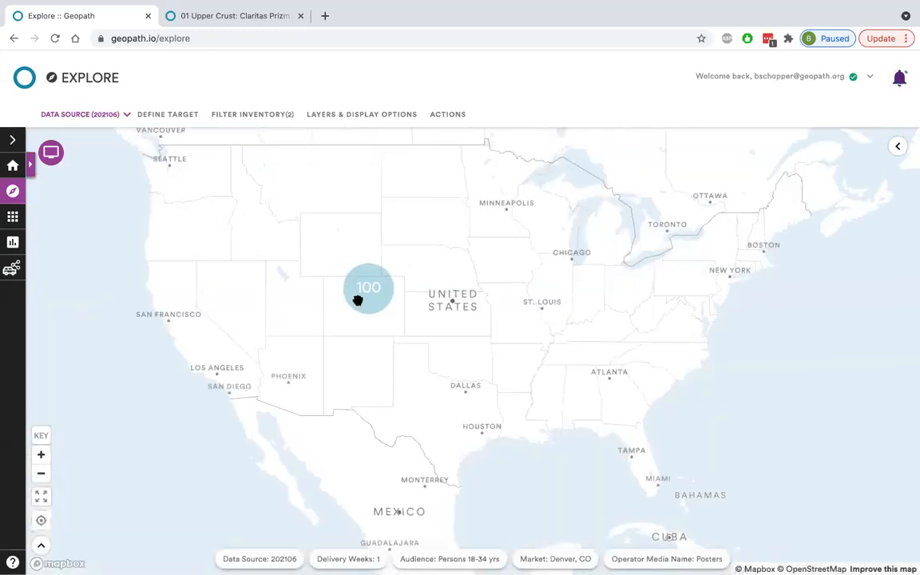
scroll(357, 299, up, 5)
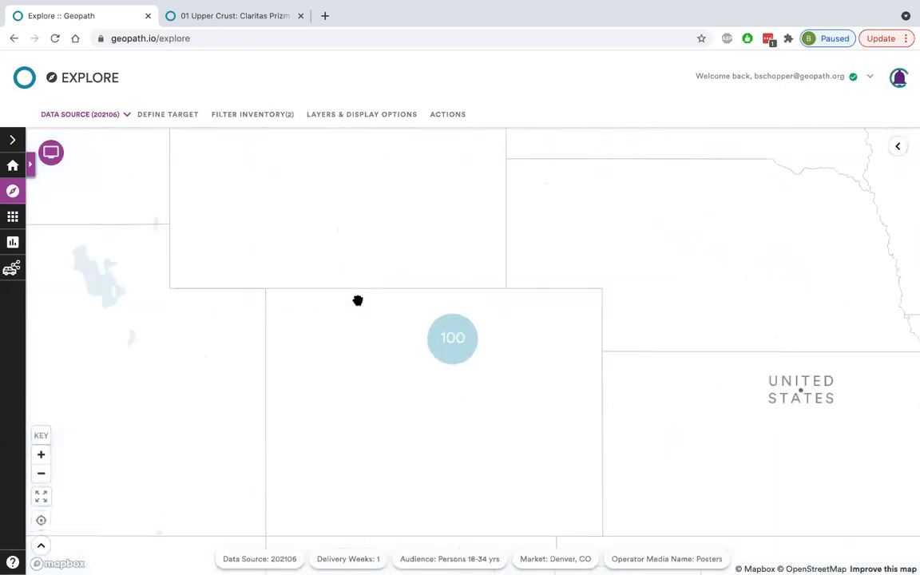
click(12, 216)
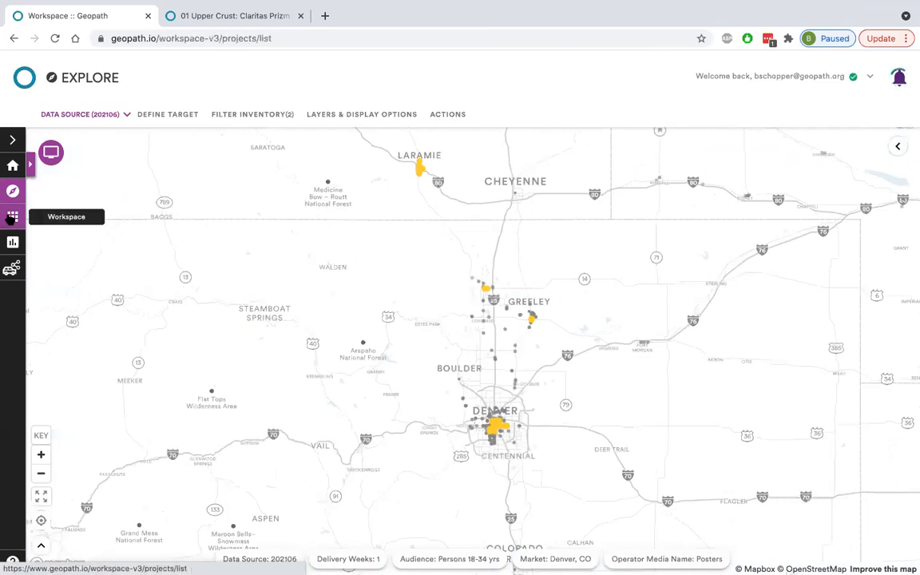
Examine the Workspace's Sandbox scenarios and Projects list, ending on the Sandbox.
click(94, 165)
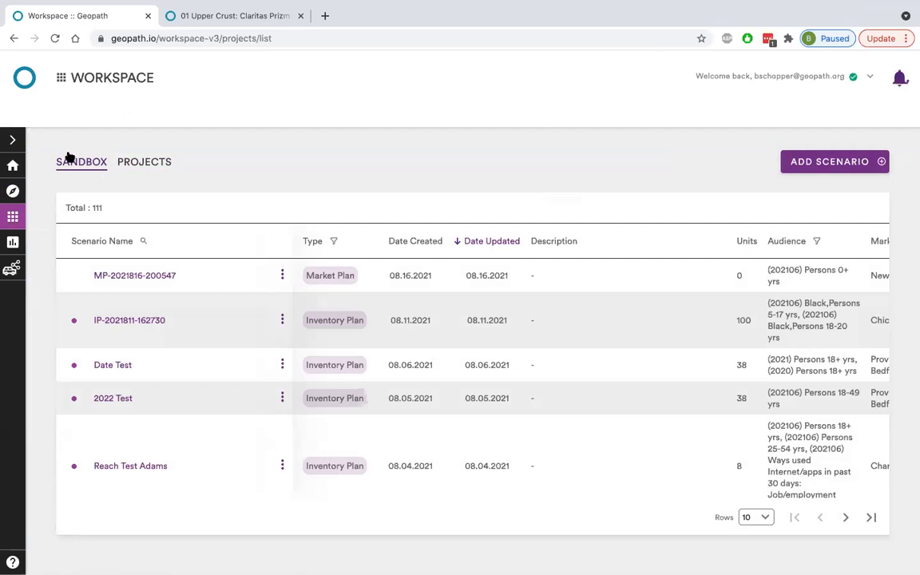
click(149, 168)
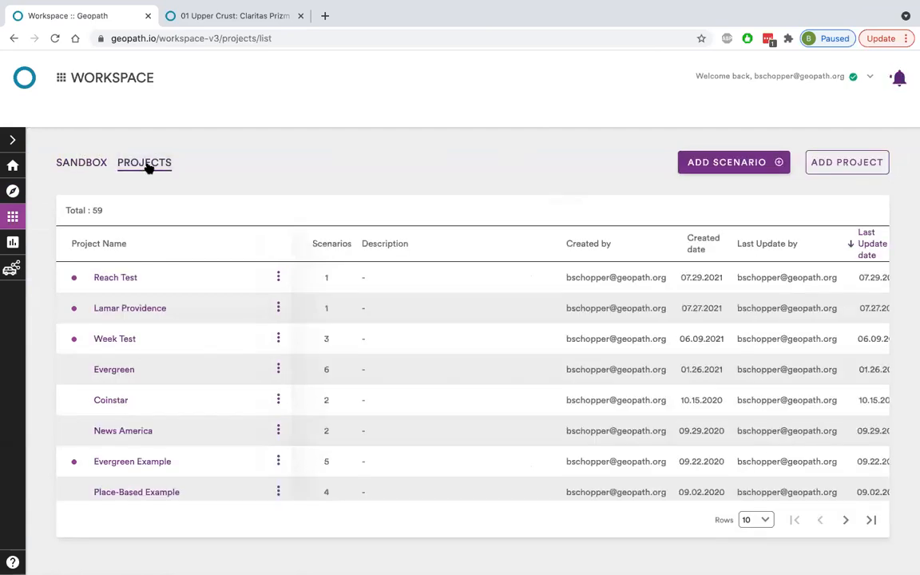
click(87, 163)
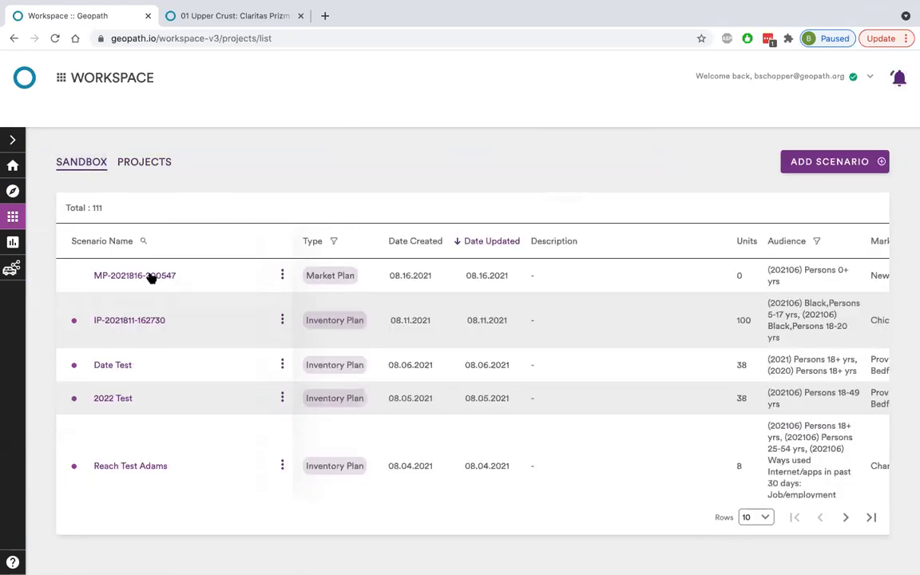
scroll(174, 282, down, 1)
scroll(174, 277, up, 1)
click(144, 162)
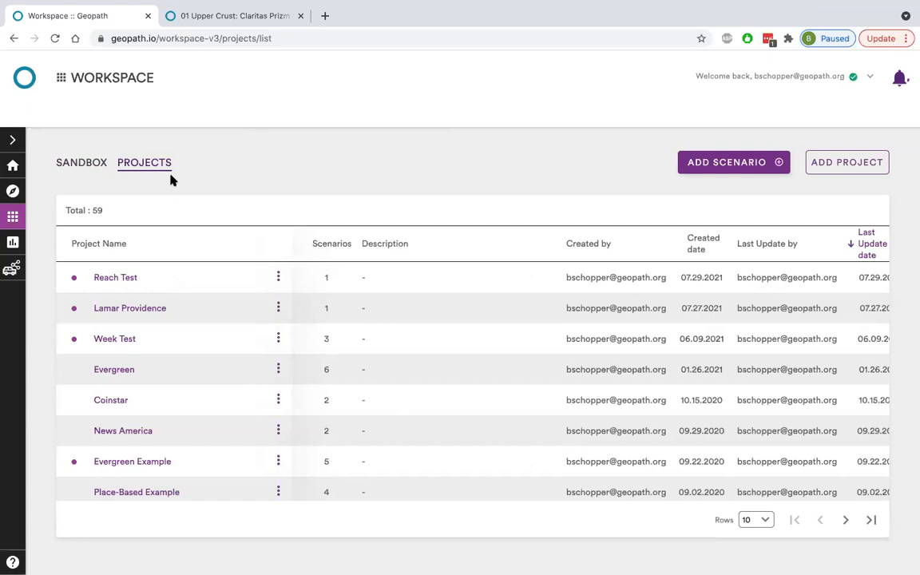
click(95, 170)
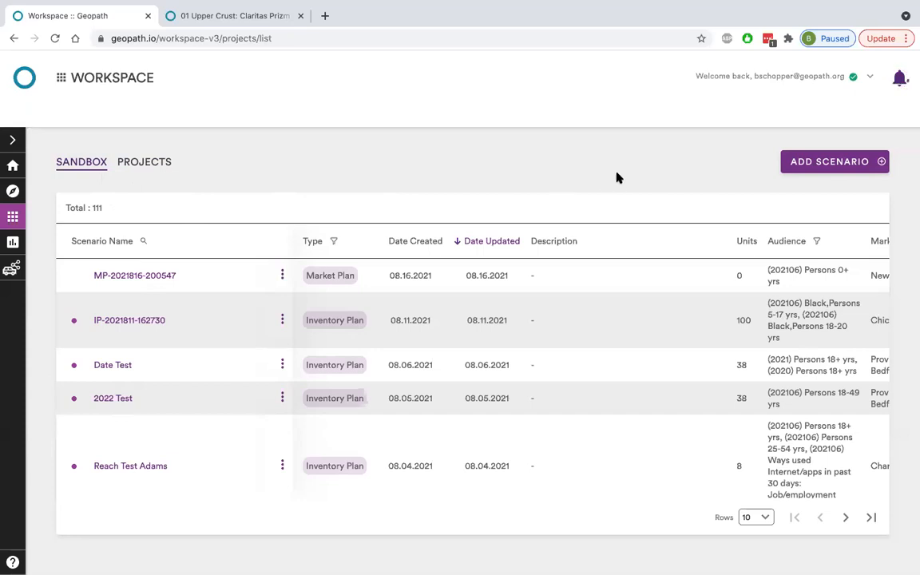
Start a new scenario in the Sandbox, compare the Market Plan and Inventory Plan forms, and choose Market Plan.
click(811, 164)
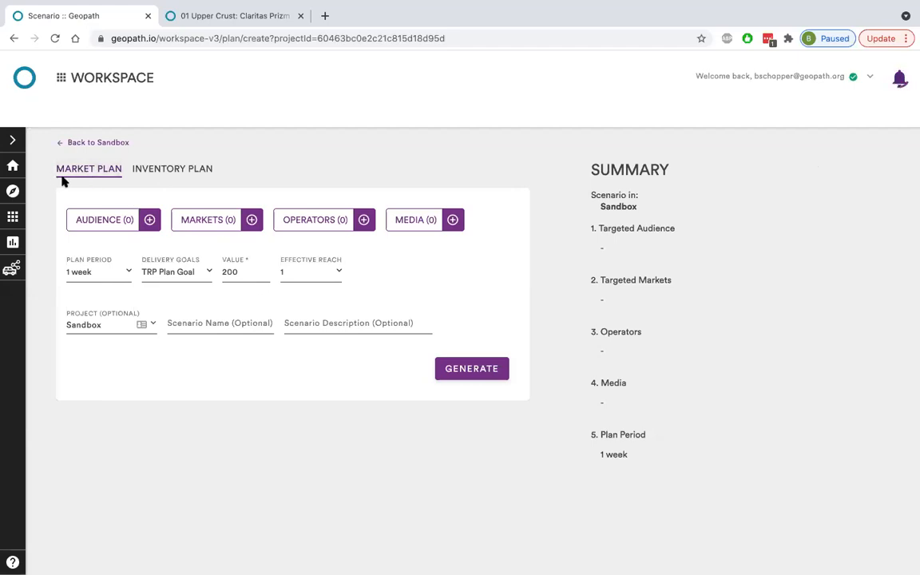
click(163, 174)
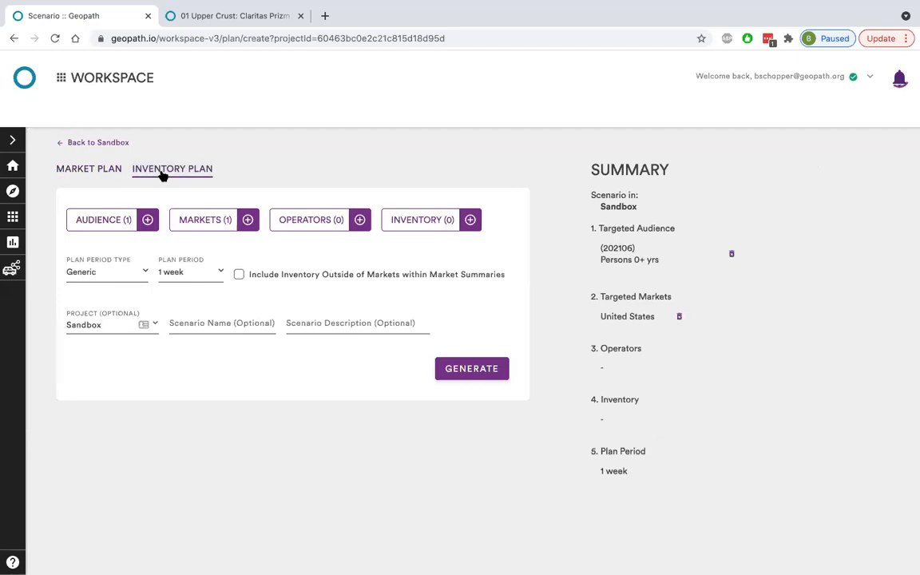
click(99, 175)
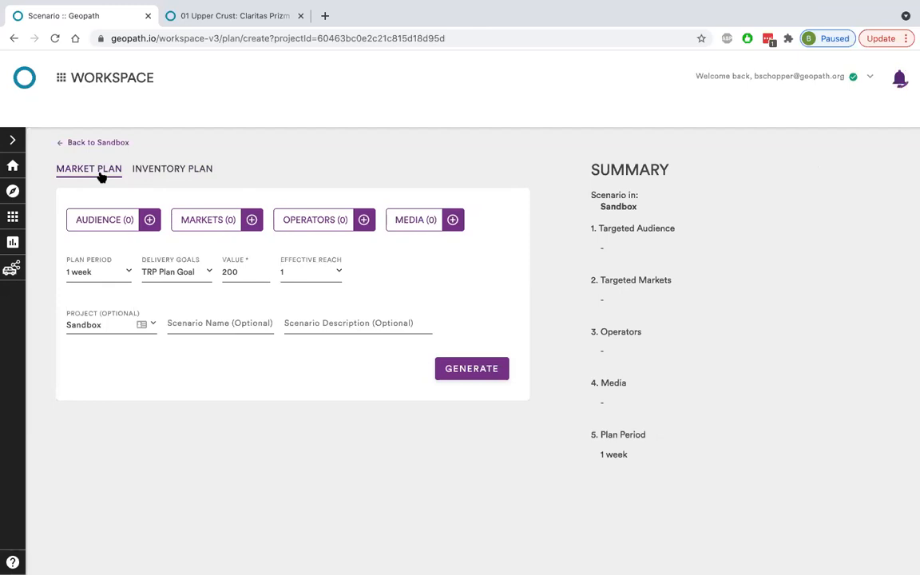
click(159, 169)
click(97, 174)
Add Persons 18-34 yrs from the population age demographics as the market plan's target audience.
click(130, 218)
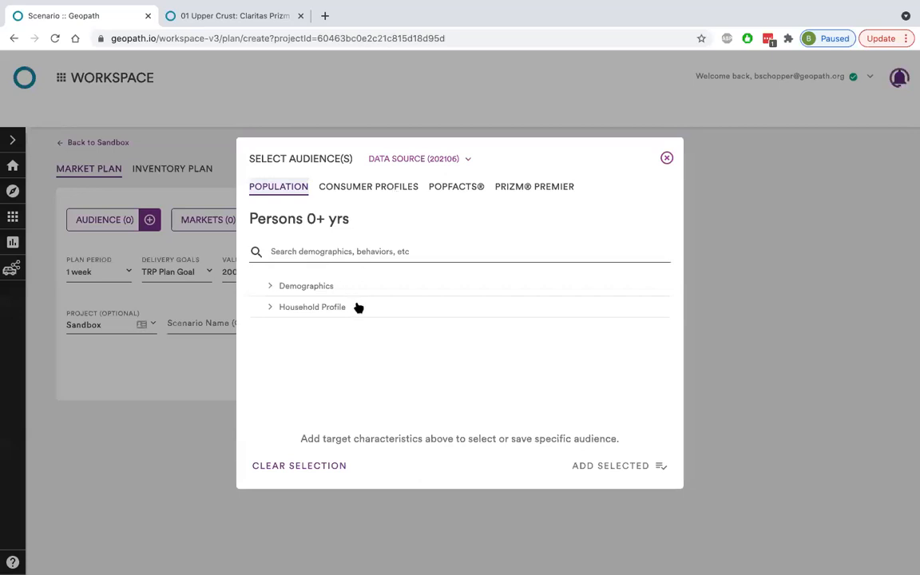
click(354, 286)
click(340, 308)
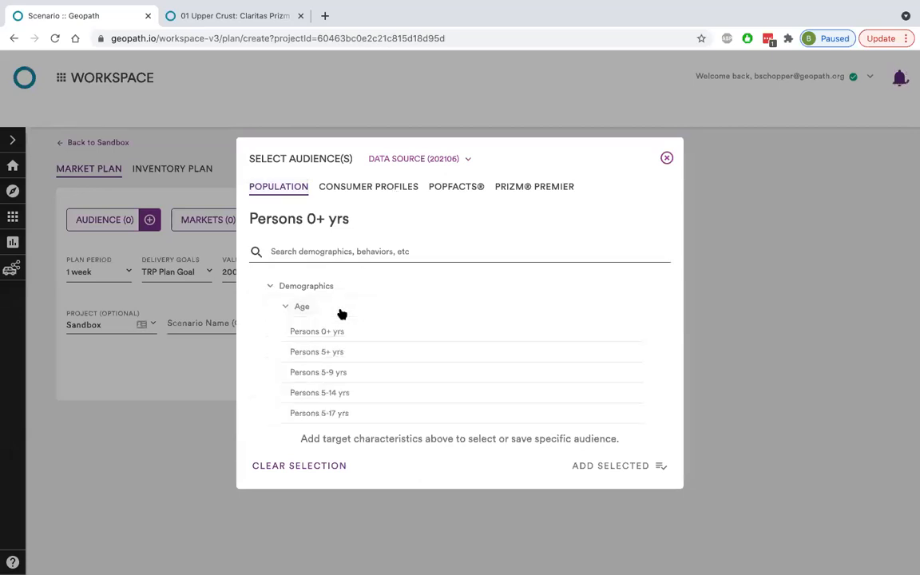
scroll(349, 359, down, 2)
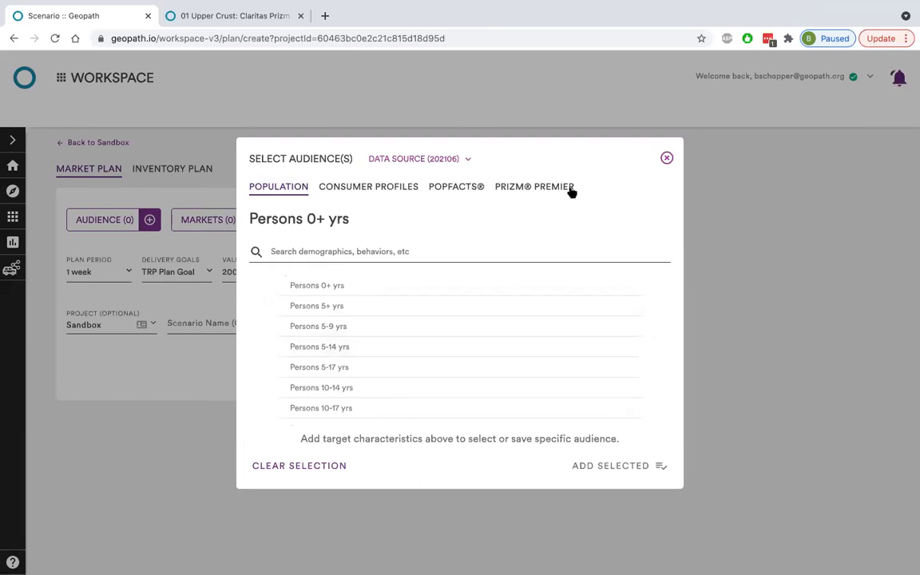
scroll(349, 324, down, 3)
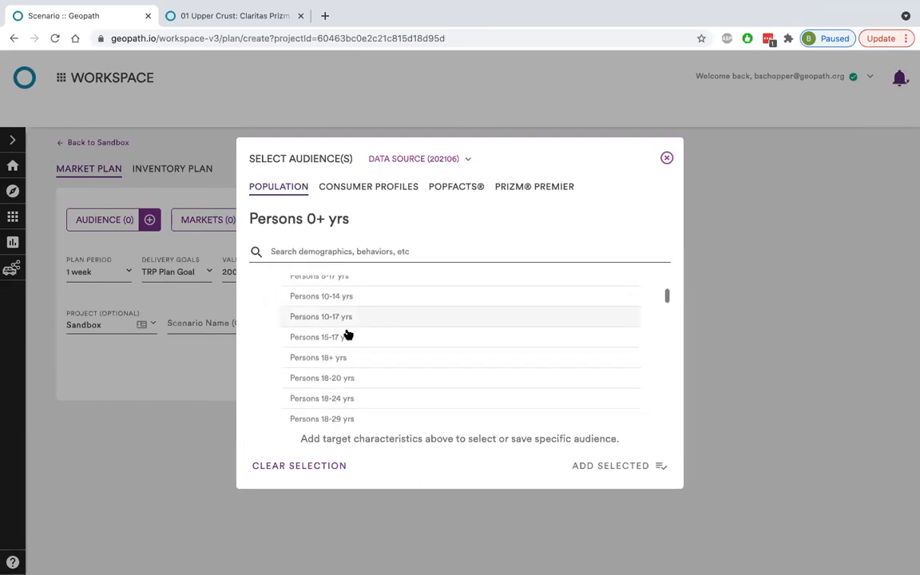
scroll(343, 406, down, 2)
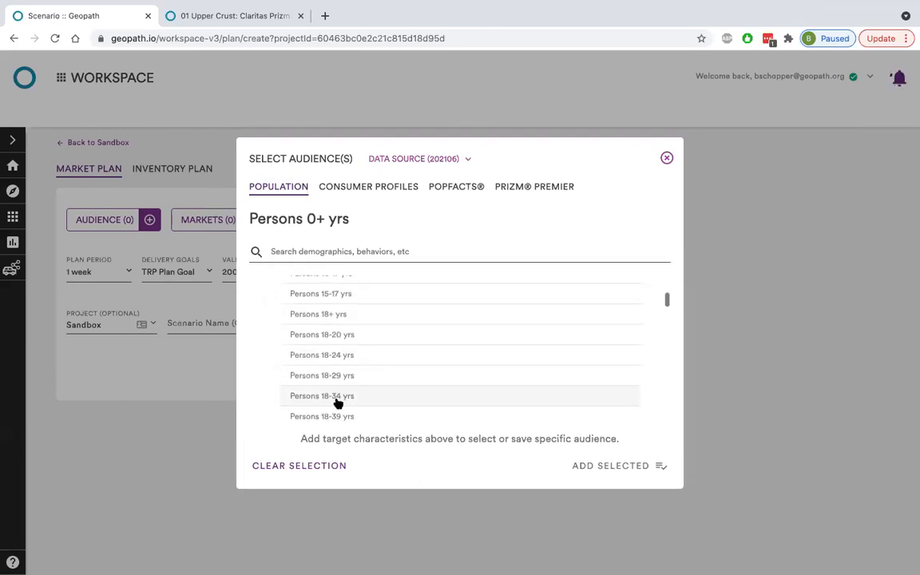
click(340, 402)
click(612, 462)
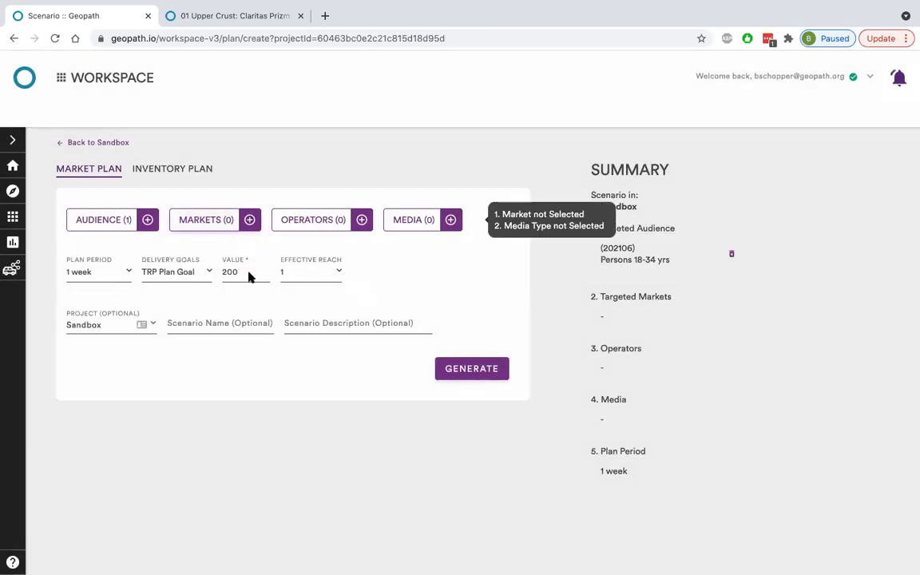
Find the Denver, CO DMA and add it as an individual target market.
click(204, 221)
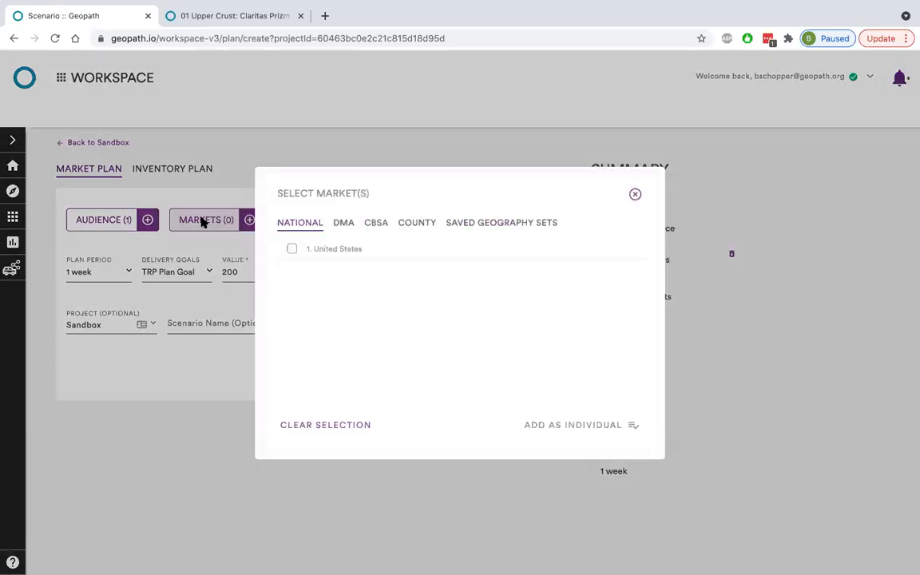
click(340, 218)
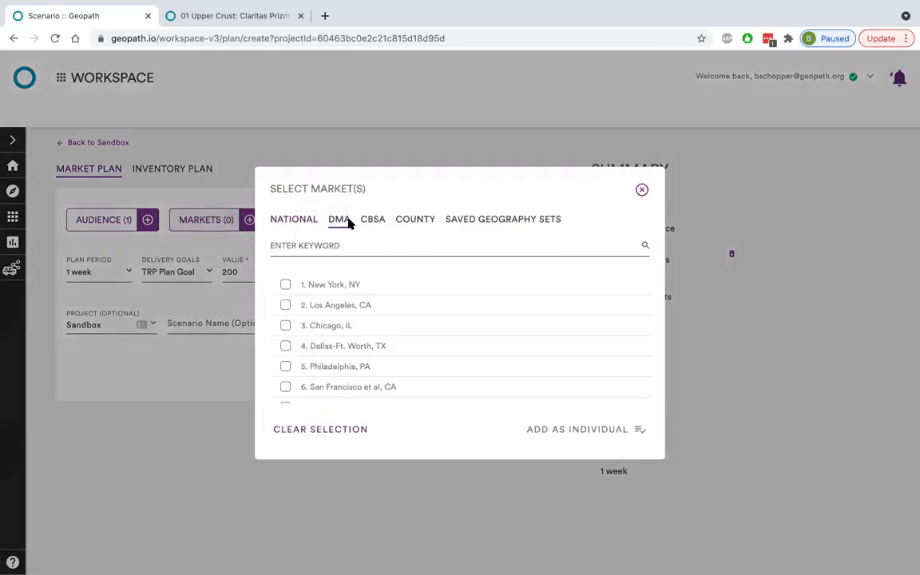
click(367, 249)
text(d)
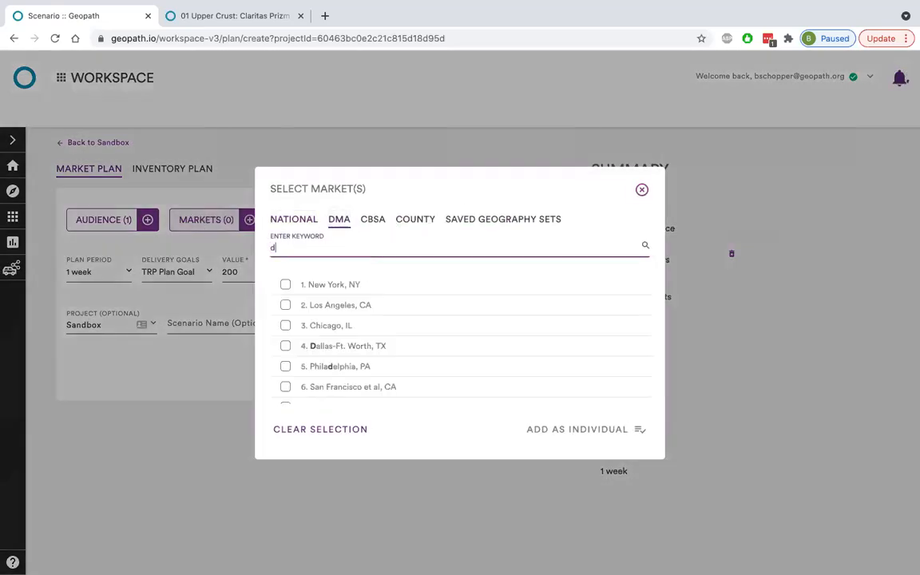
text(enver)
click(339, 283)
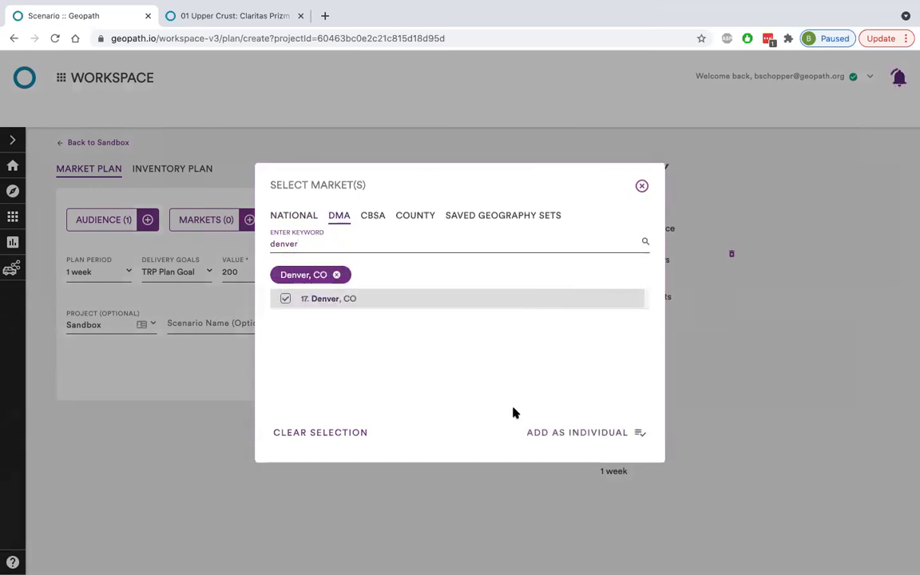
click(559, 429)
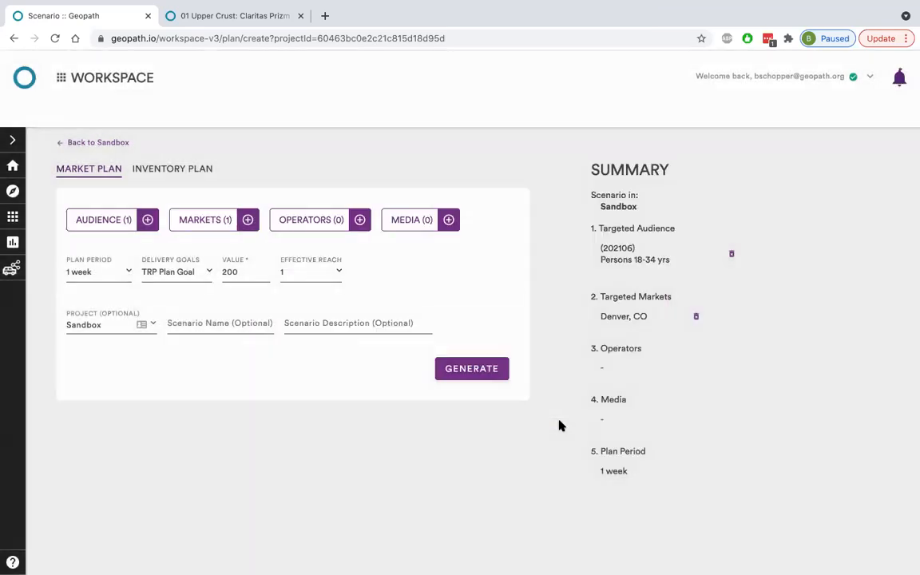
Leave the operators unfiltered and apply Posters, chosen by operator media name, as the plan's media.
click(318, 229)
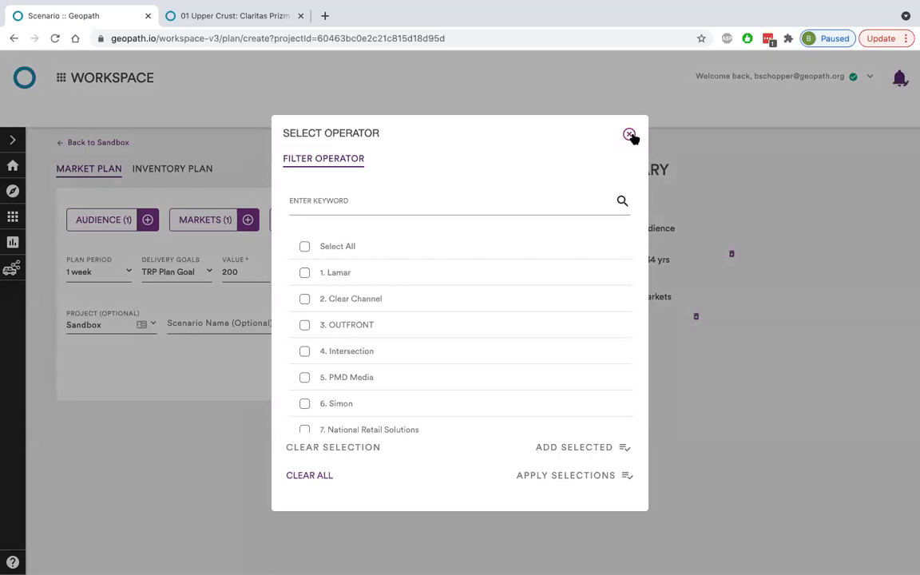
click(630, 135)
click(420, 226)
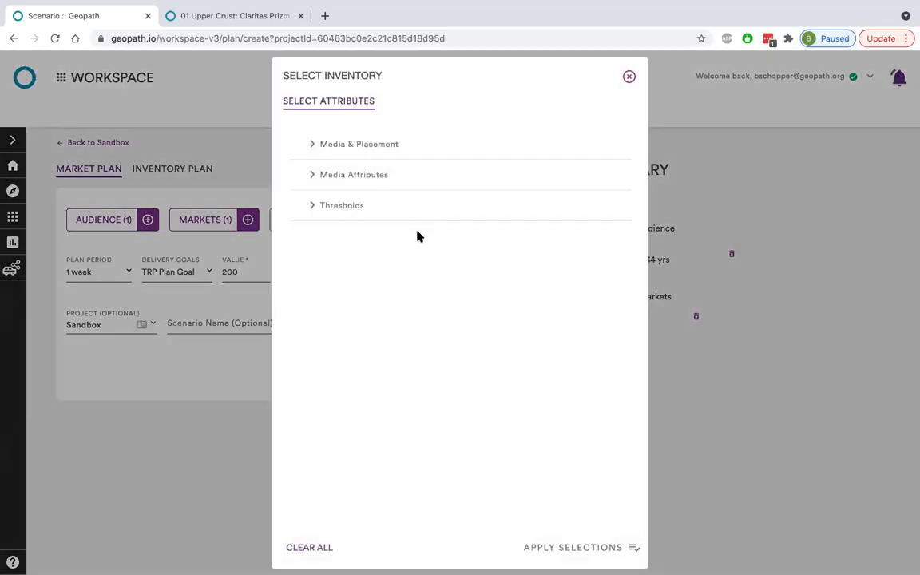
click(333, 145)
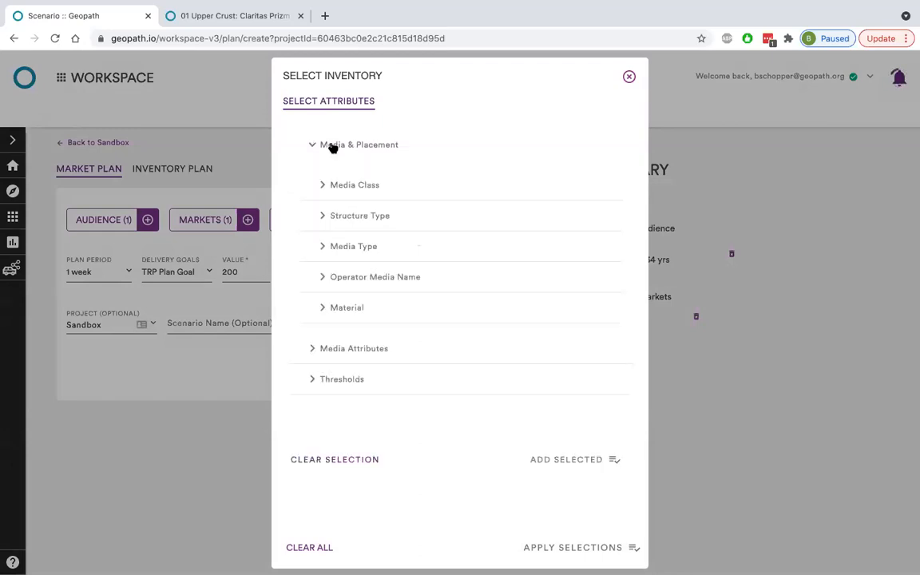
click(372, 279)
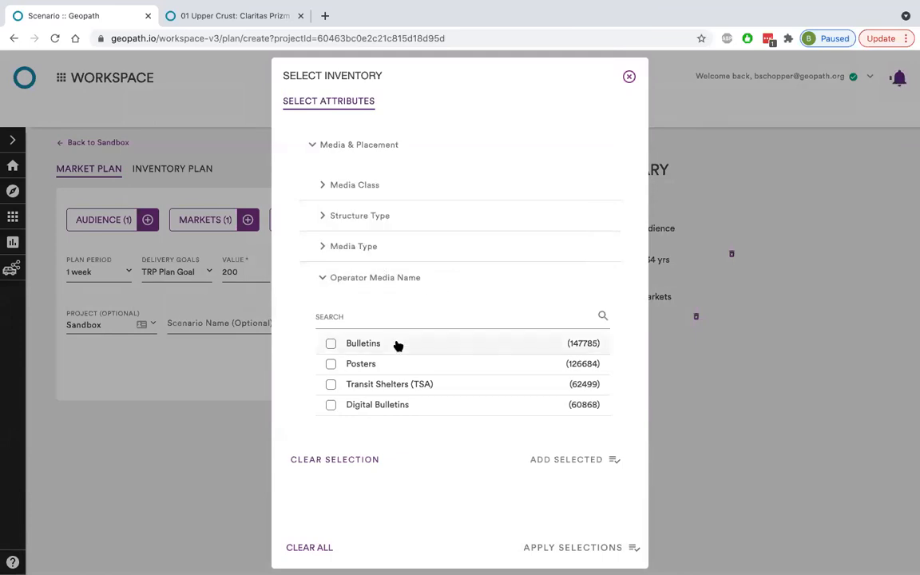
click(330, 366)
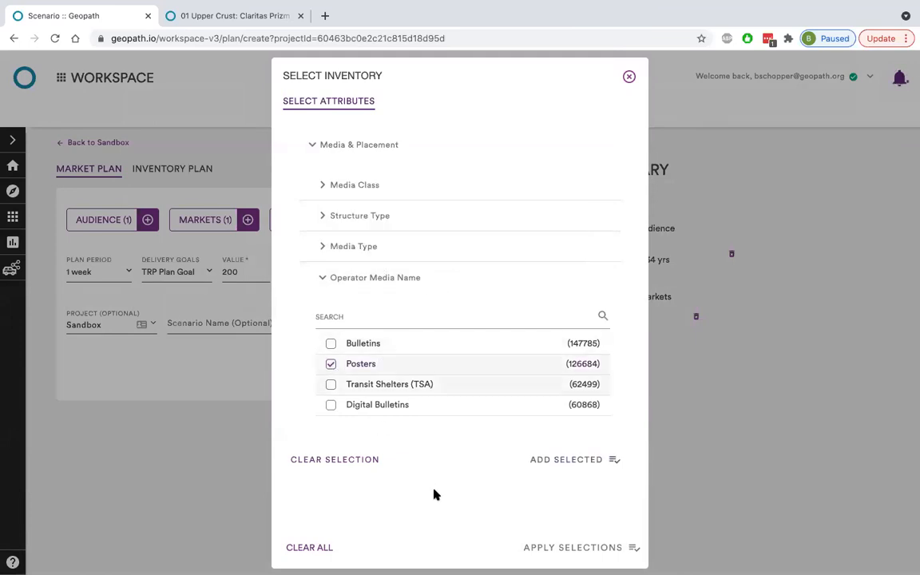
click(576, 470)
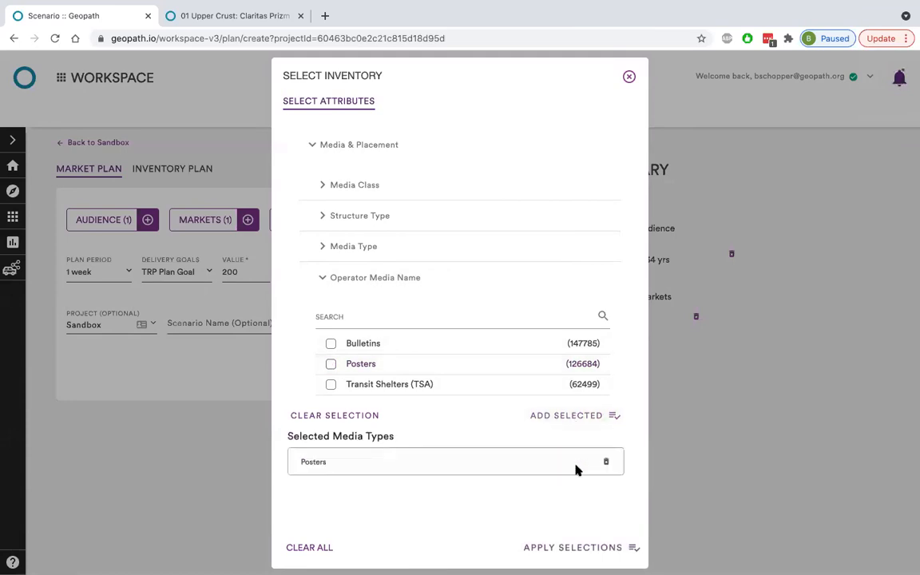
click(581, 545)
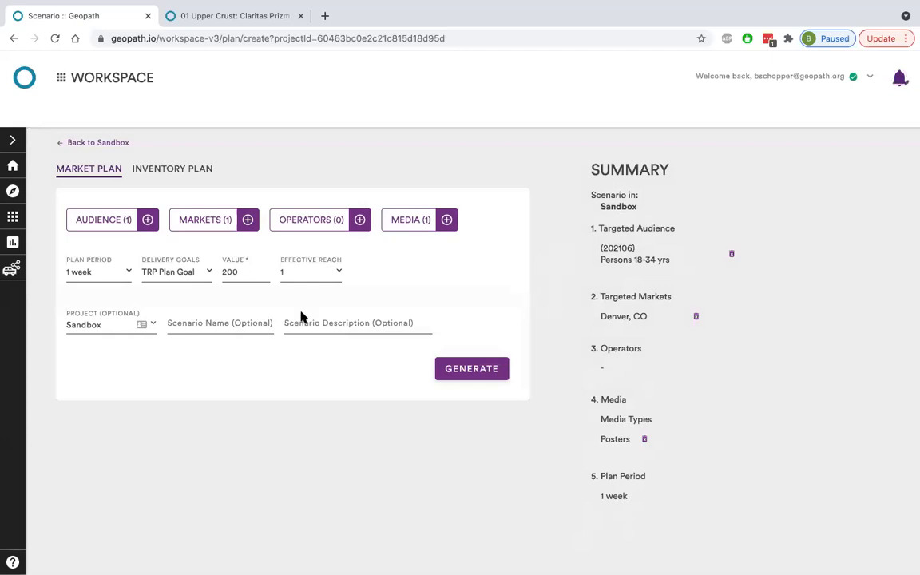
Set the plan period to 4 weeks and the delivery goal to a TRP Plan Goal of 75.
click(119, 273)
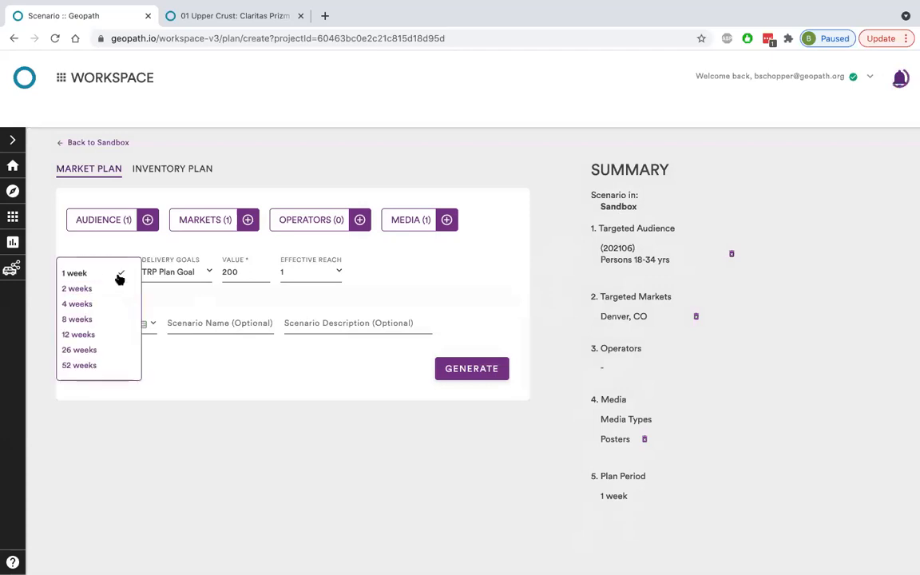
click(79, 304)
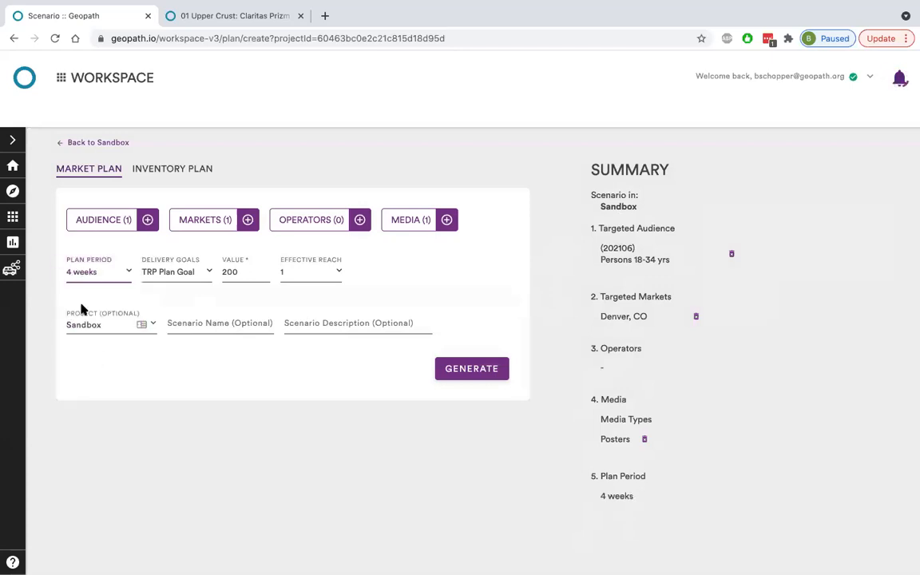
click(195, 273)
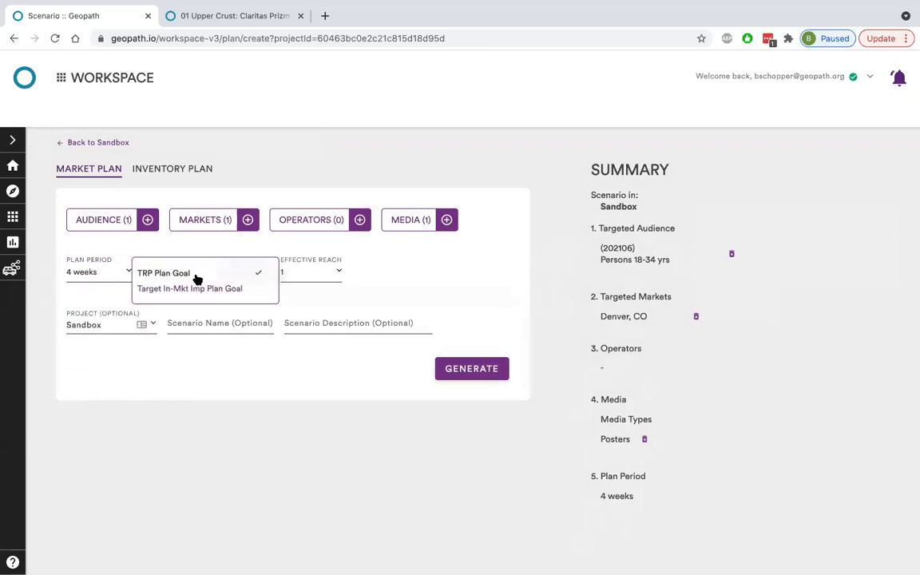
click(198, 273)
click(251, 270)
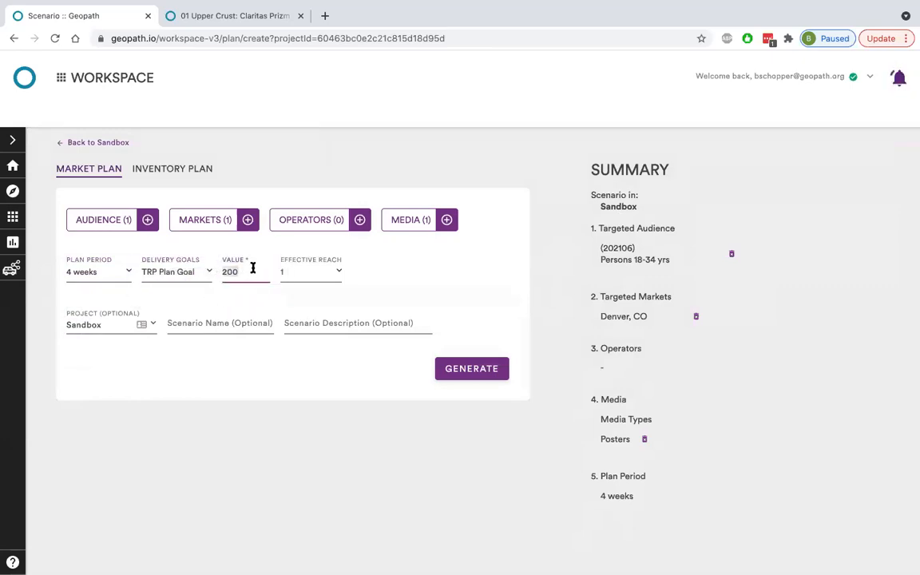
text(50)
key(BackSpace)
key(BackSpace)
text(75)
click(337, 382)
Look through the projects available for the scenario and keep it assigned to the Sandbox.
click(94, 324)
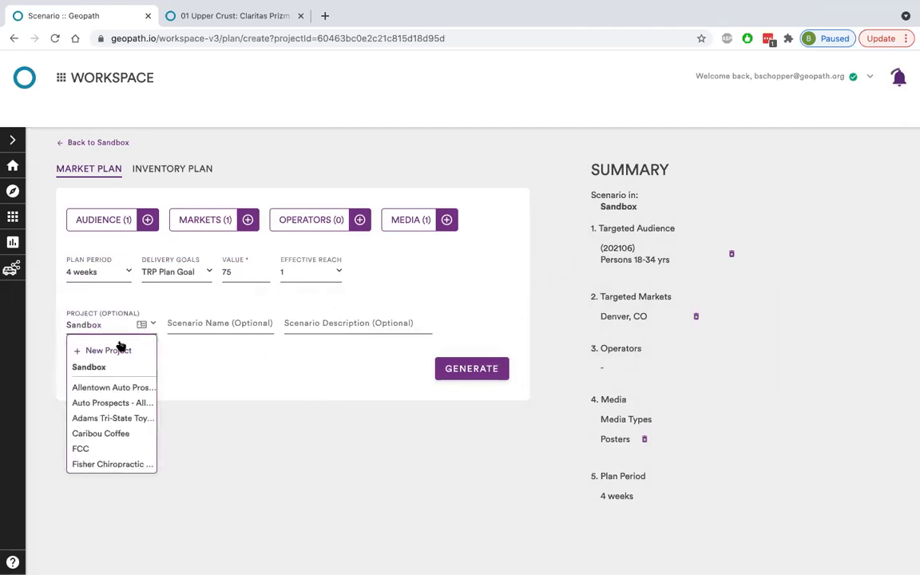
scroll(112, 409, down, 3)
scroll(112, 407, down, 5)
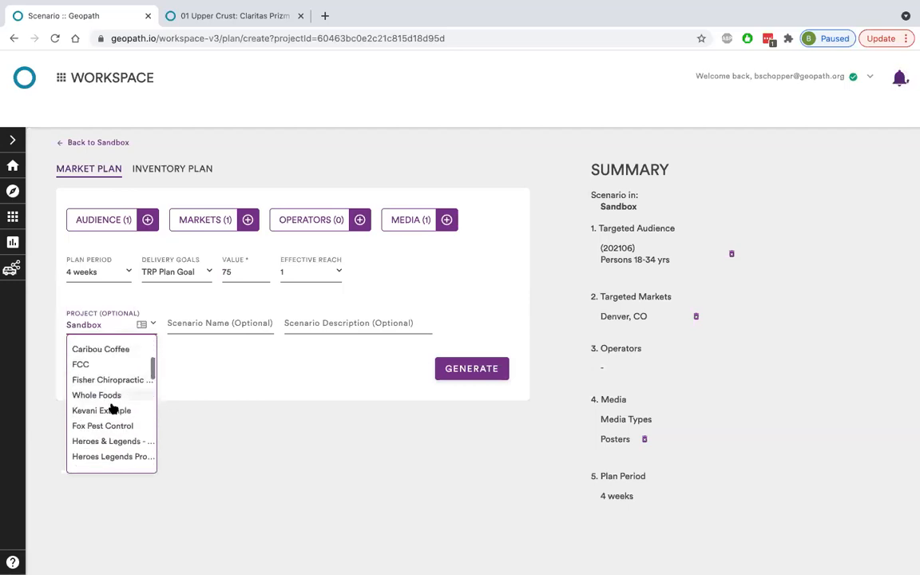
scroll(113, 404, up, 10)
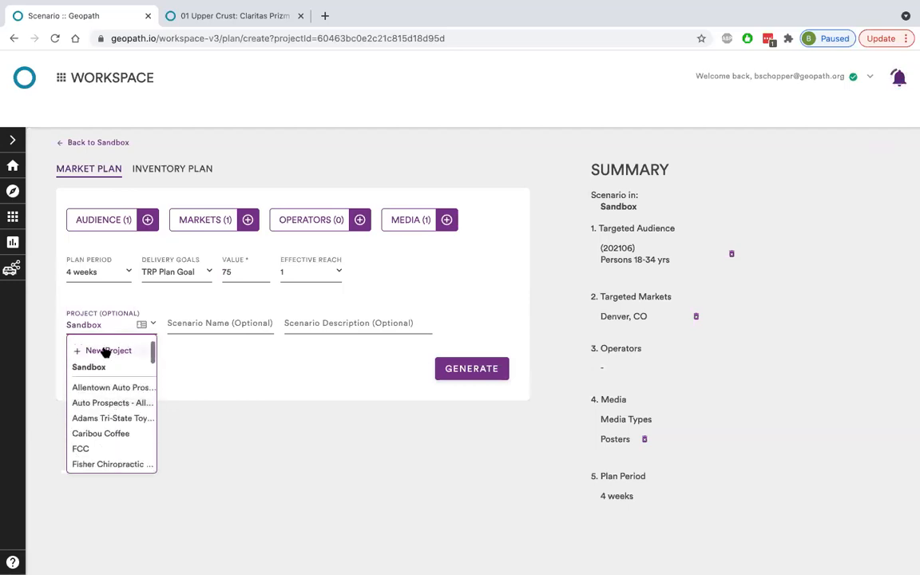
click(220, 373)
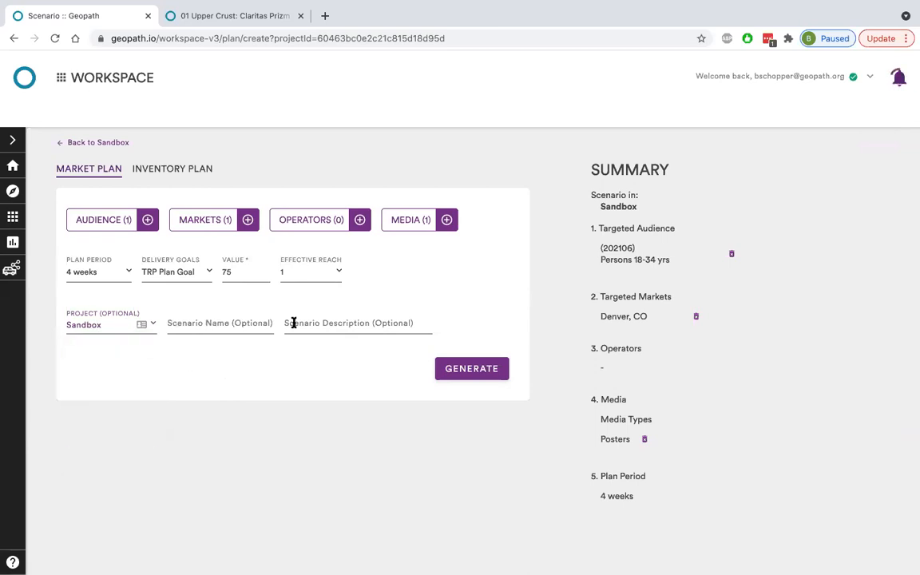
Name the scenario "Denver Example MP" and generate the market plan.
click(246, 329)
text(Denver Example)
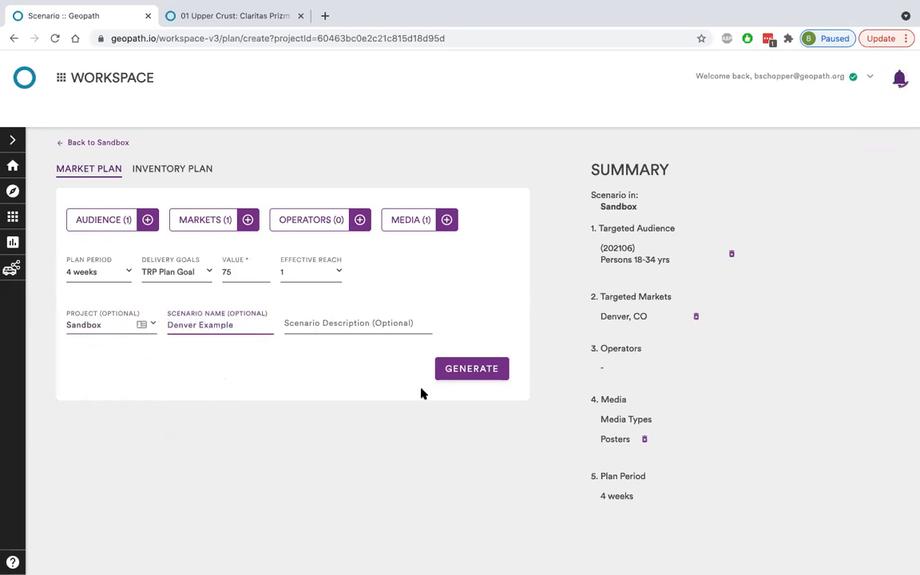
text( MP)
click(474, 371)
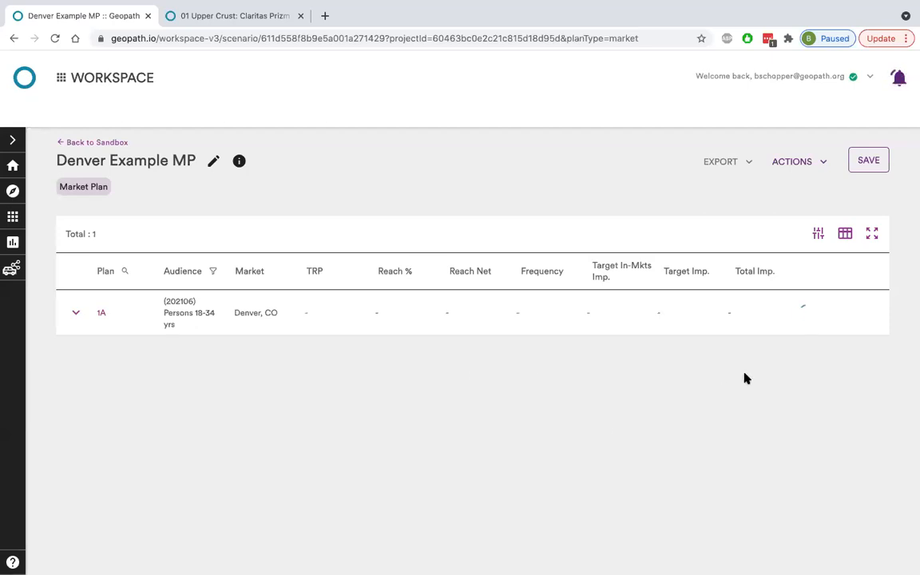
Review the generated scenario's parameters and its defined goals, and leave them without regenerating.
click(818, 233)
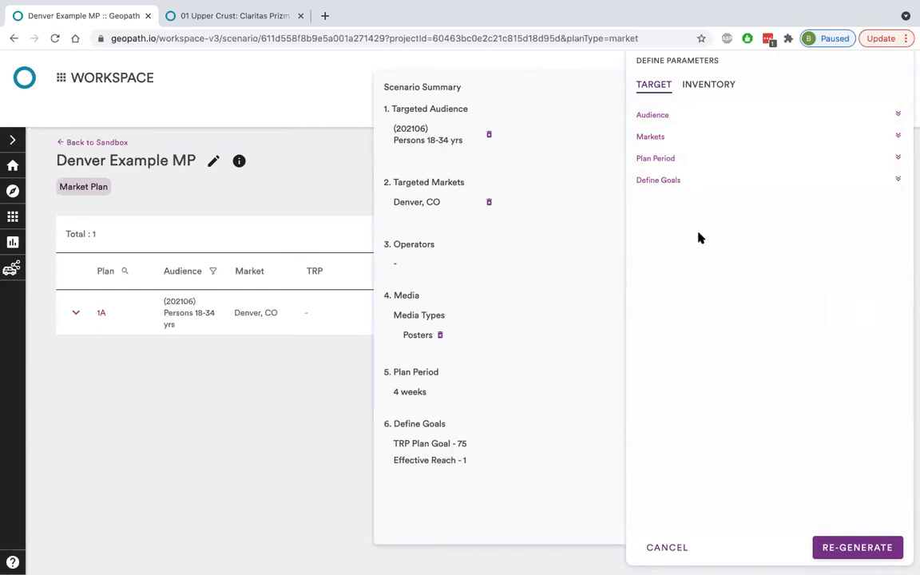
click(670, 182)
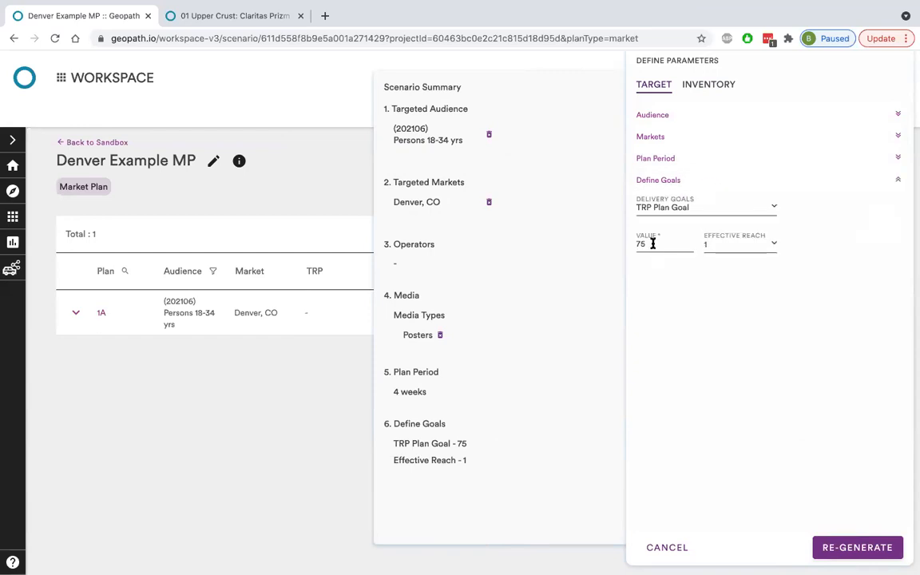
click(662, 544)
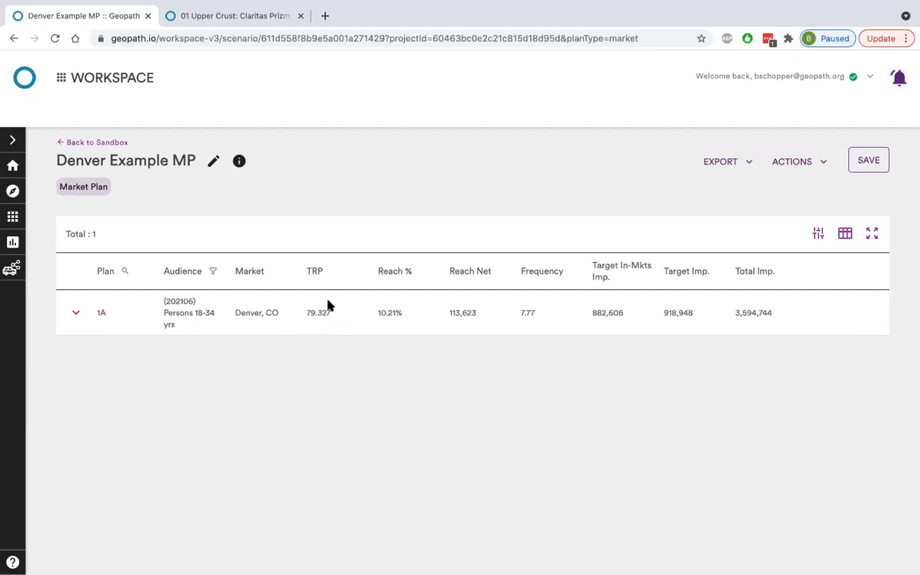
Review plan 1A's media type breakdown and export formats, and save the scenario before returning to the Sandbox.
click(76, 314)
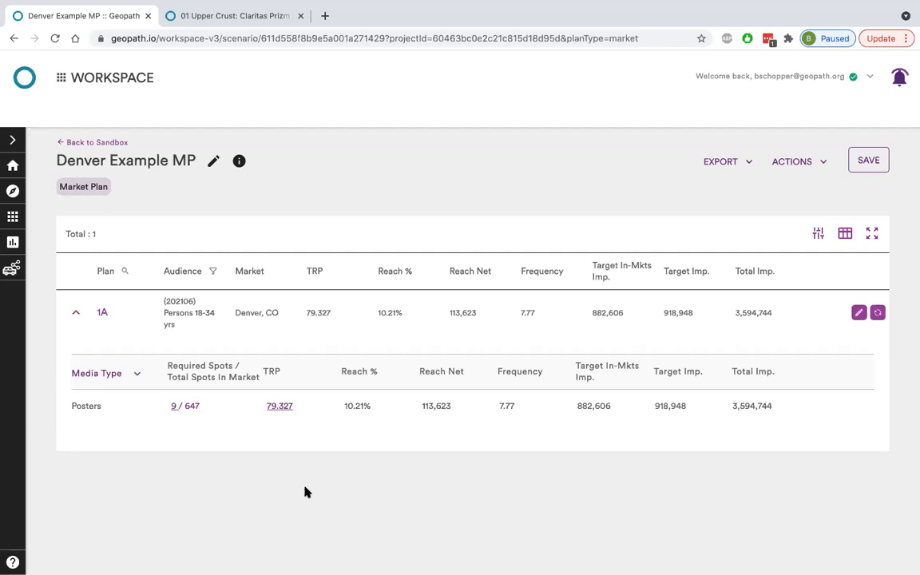
click(727, 163)
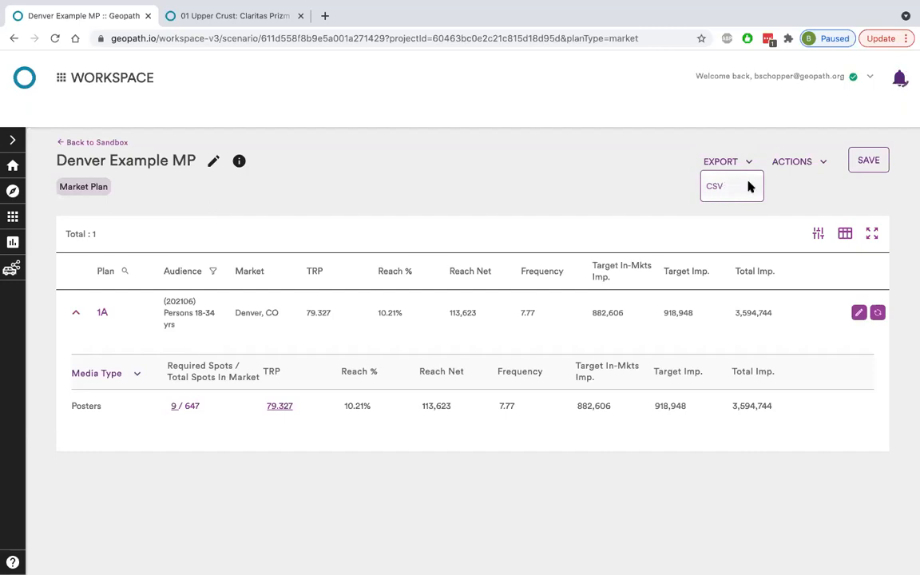
click(878, 156)
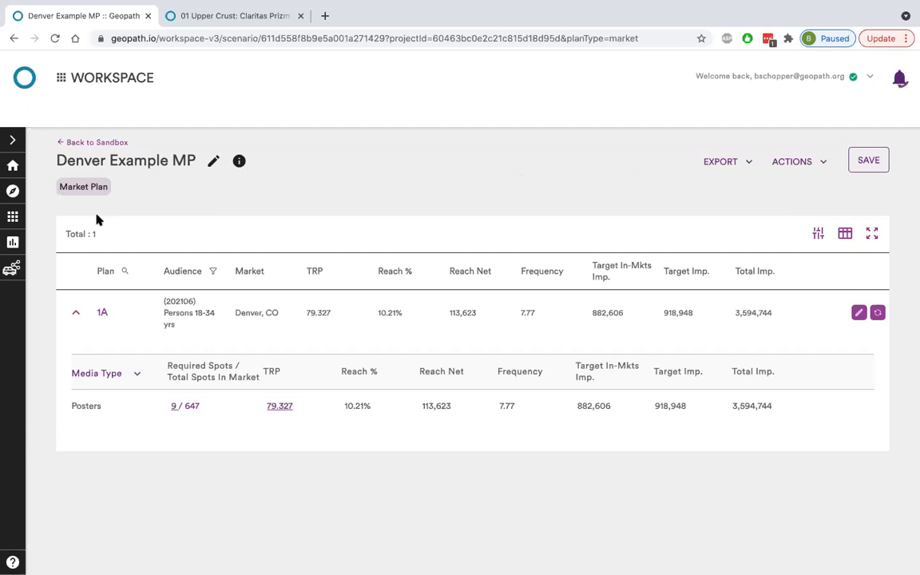
click(110, 144)
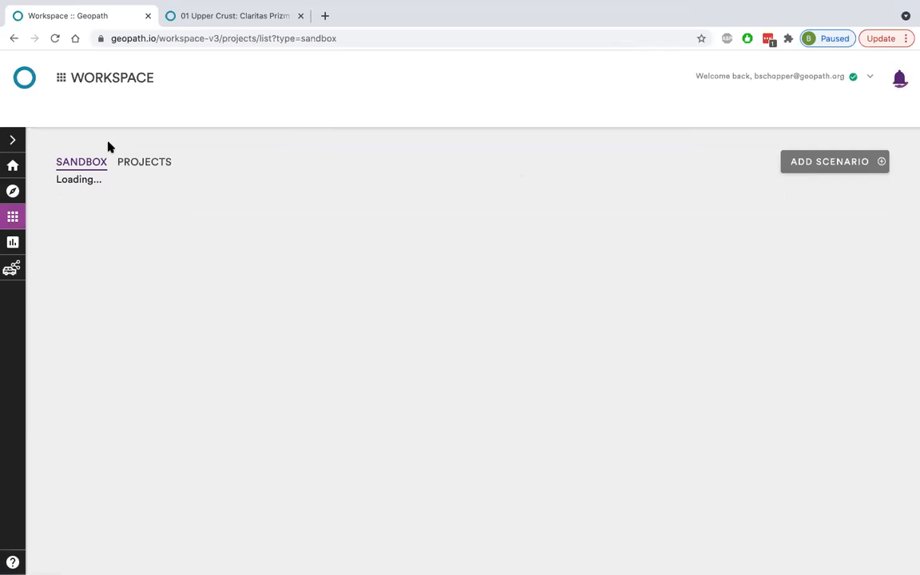
Start a new scenario from the Sandbox and make it an inventory plan.
click(826, 170)
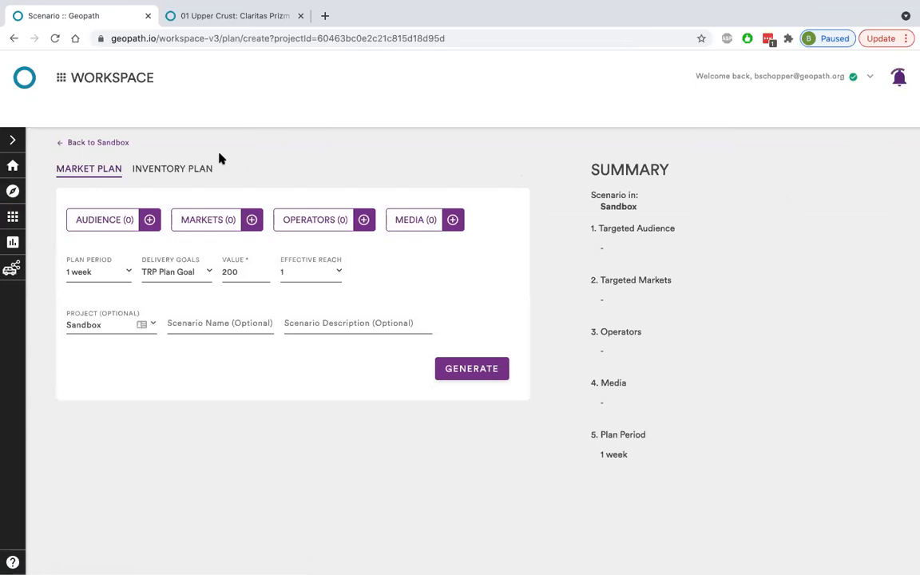
click(209, 167)
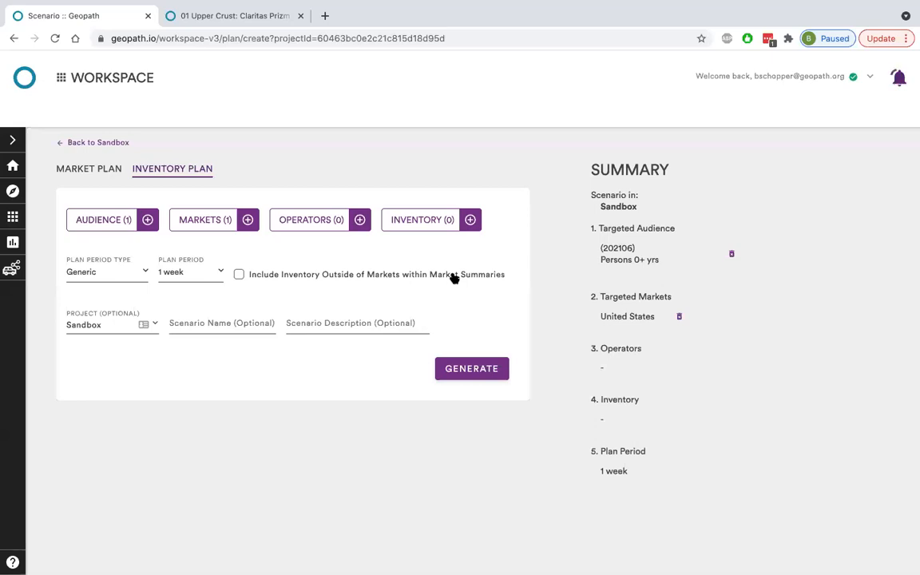
Examine the ways to select inventory: Geopath and operator spot IDs, saved inventory sets, and attributes such as media placement and locations.
click(432, 224)
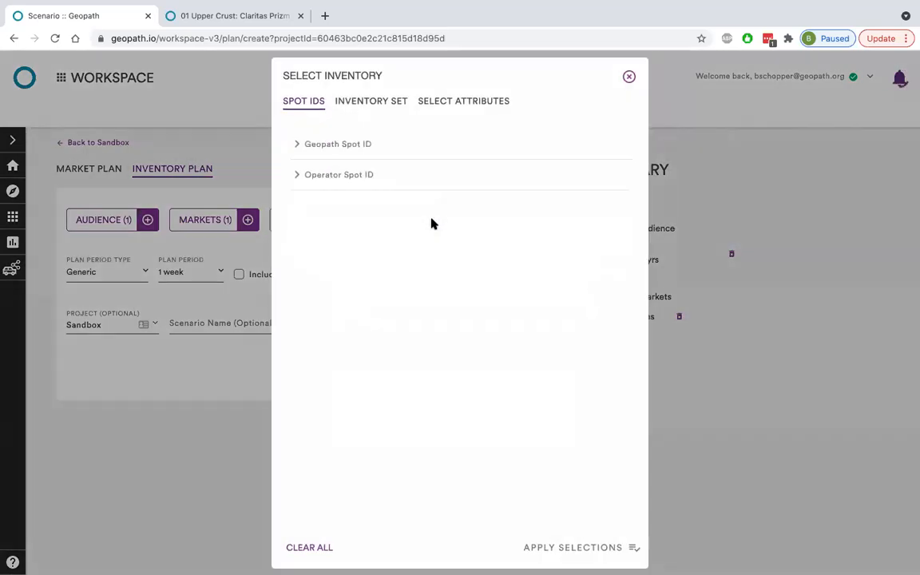
click(345, 154)
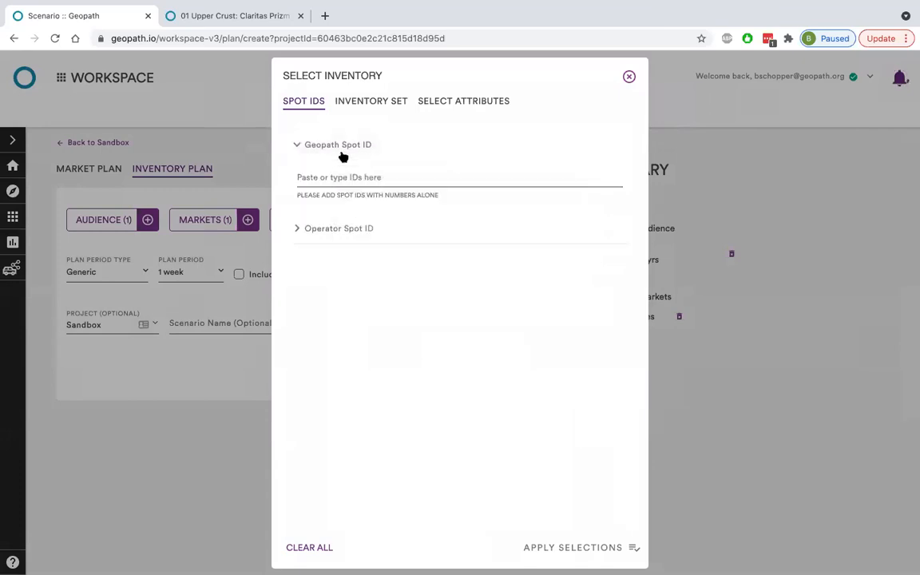
click(348, 225)
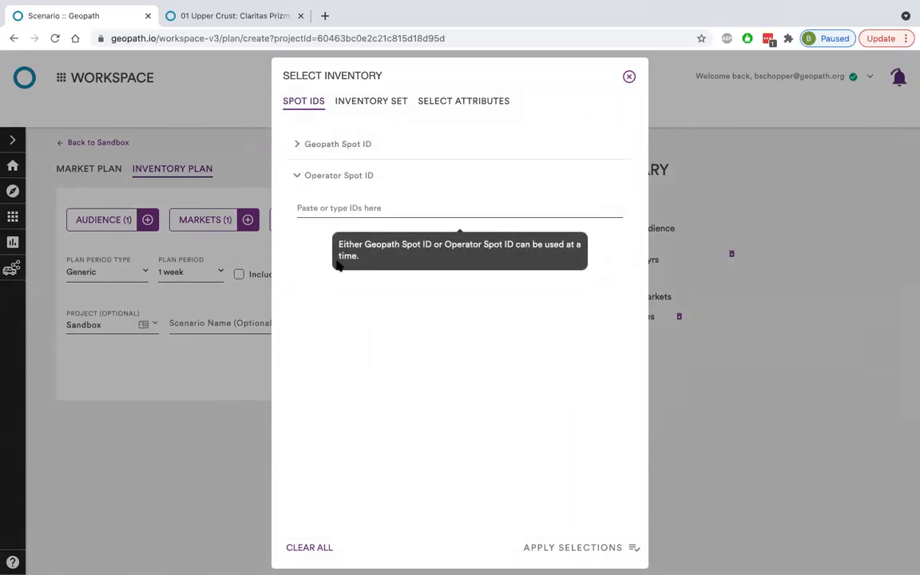
click(352, 100)
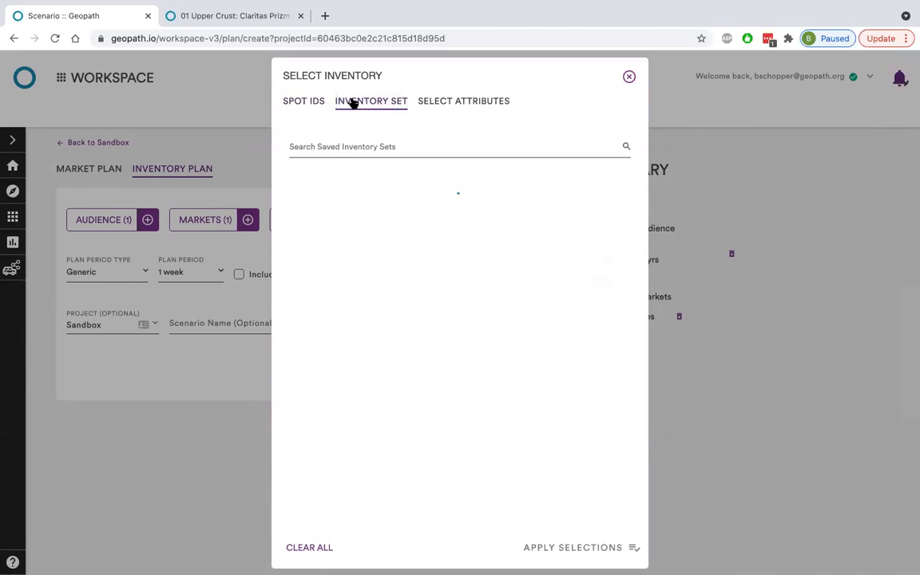
click(479, 102)
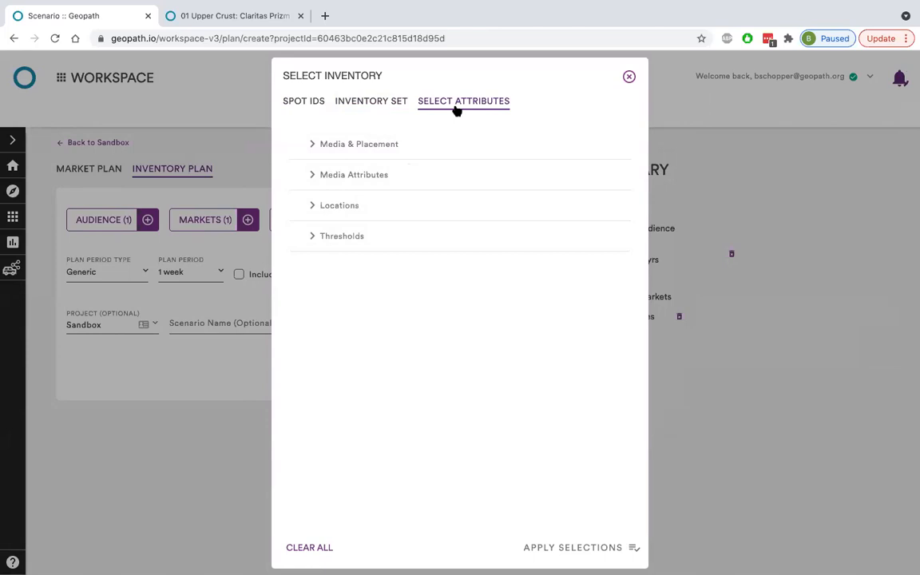
click(438, 151)
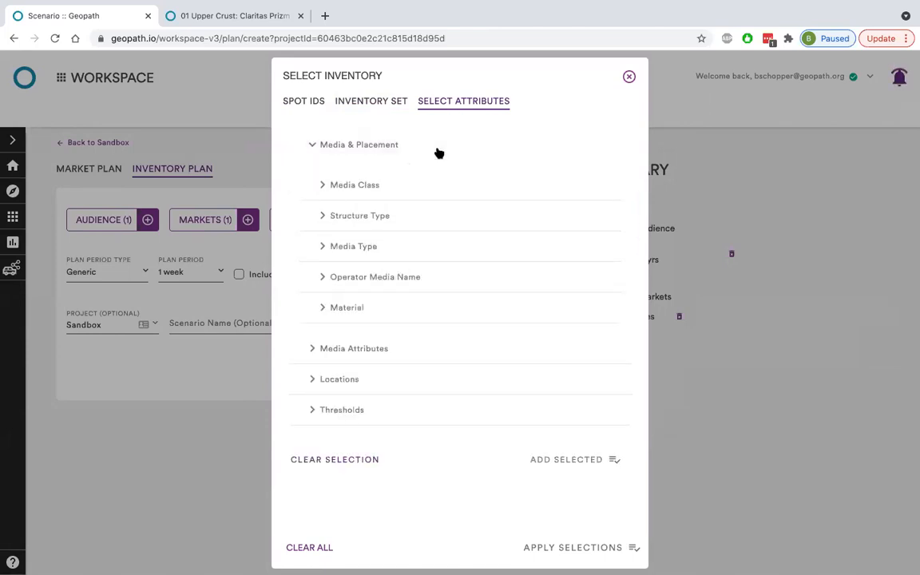
click(438, 151)
click(407, 206)
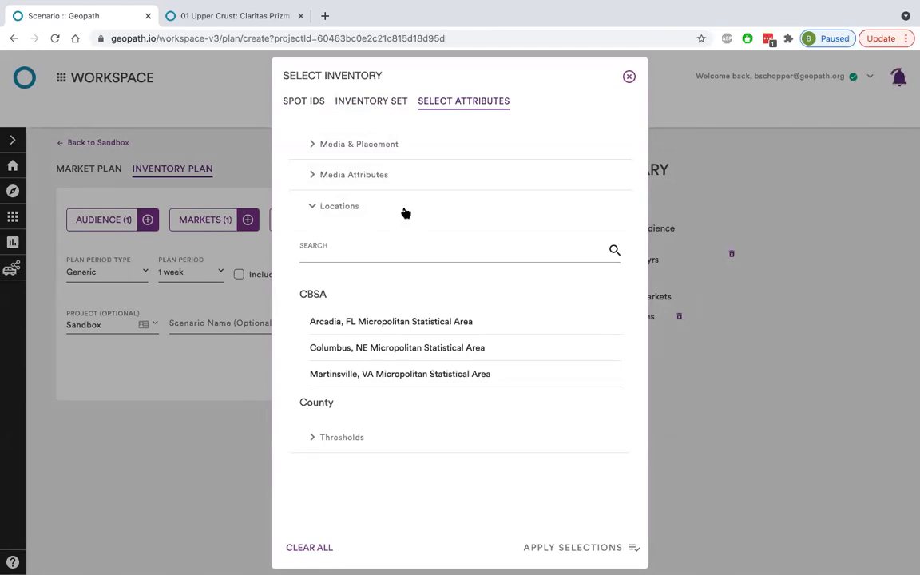
click(406, 209)
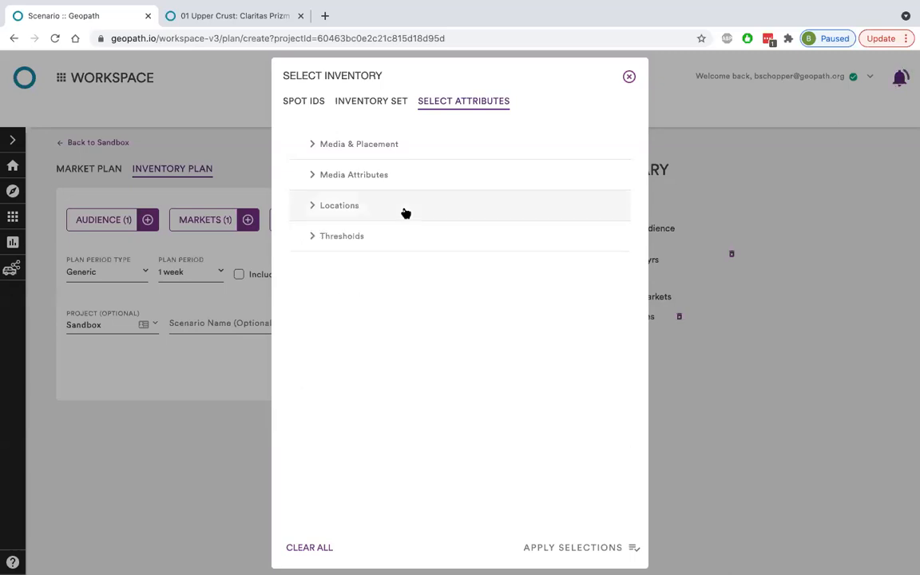
Try to search the saved inventory sets for "denver", close the inventory selection and reload the page.
click(392, 100)
click(387, 146)
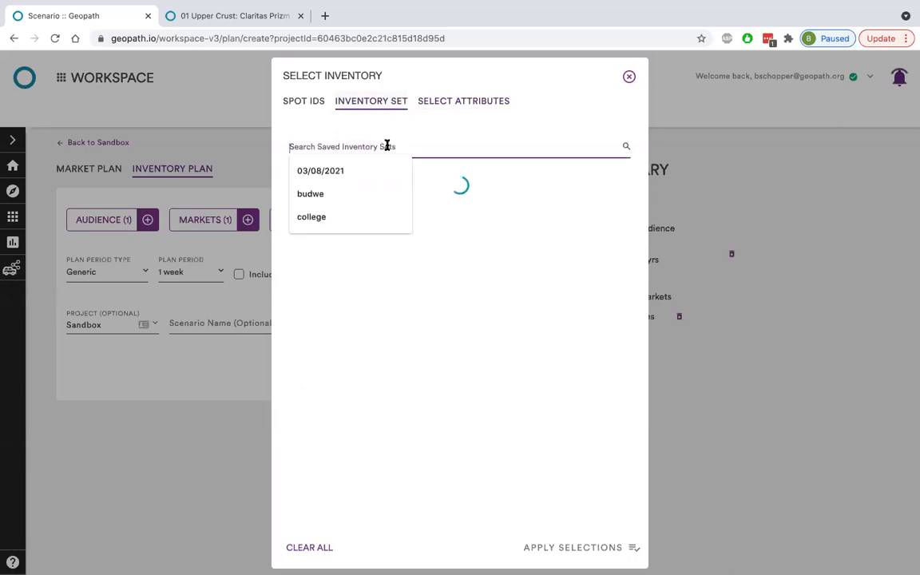
text(denver)
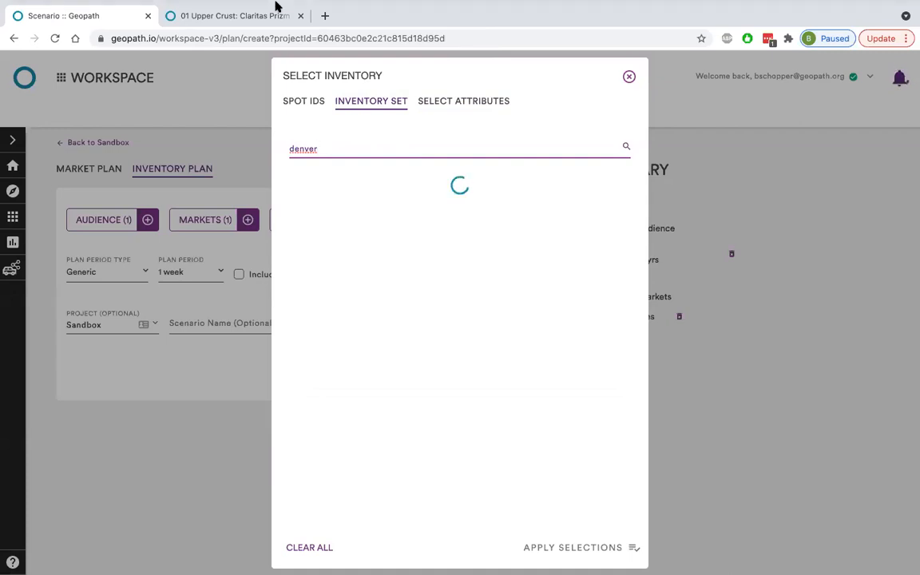
click(461, 108)
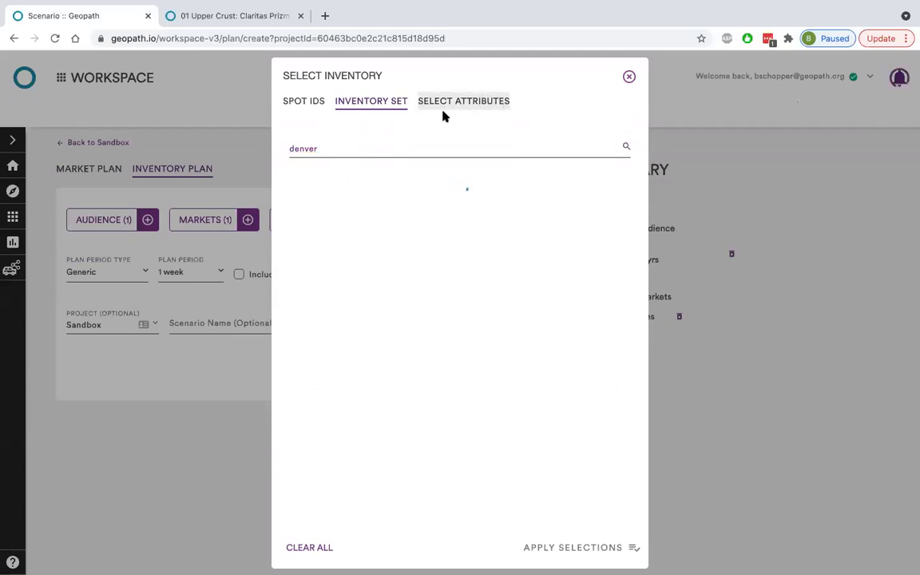
click(627, 78)
click(55, 38)
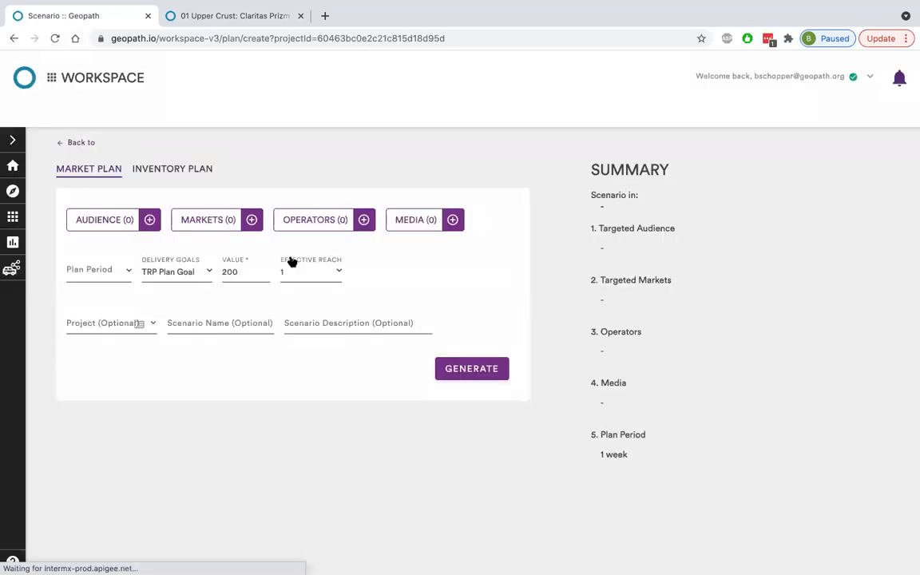
Return to the inventory plan and apply the saved inventory set "Denver DMA 18-34" as its inventory.
click(188, 169)
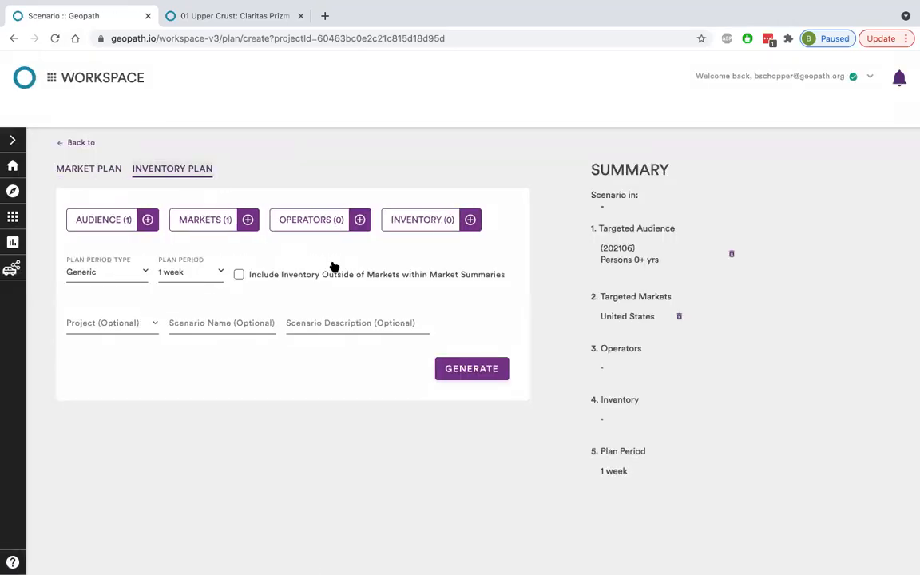
click(438, 215)
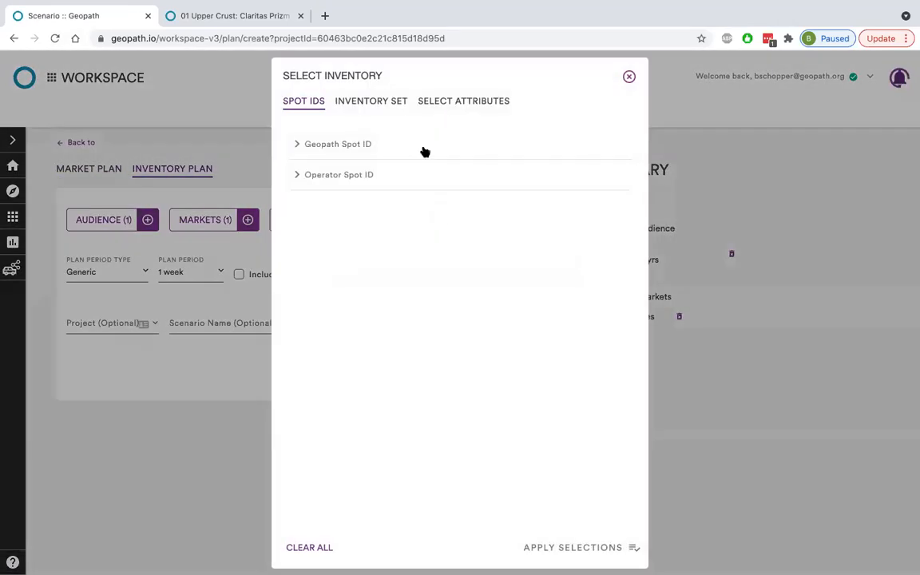
click(478, 102)
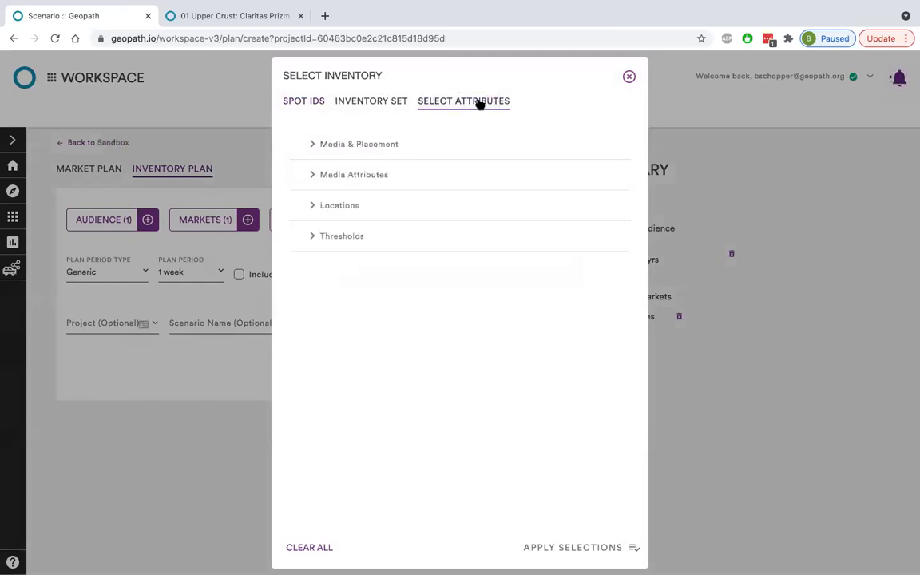
click(399, 105)
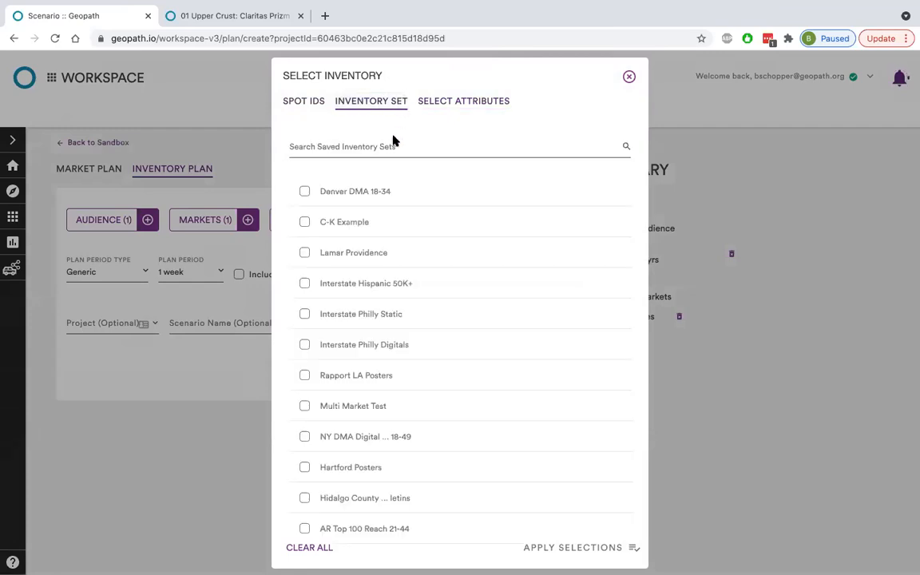
click(377, 198)
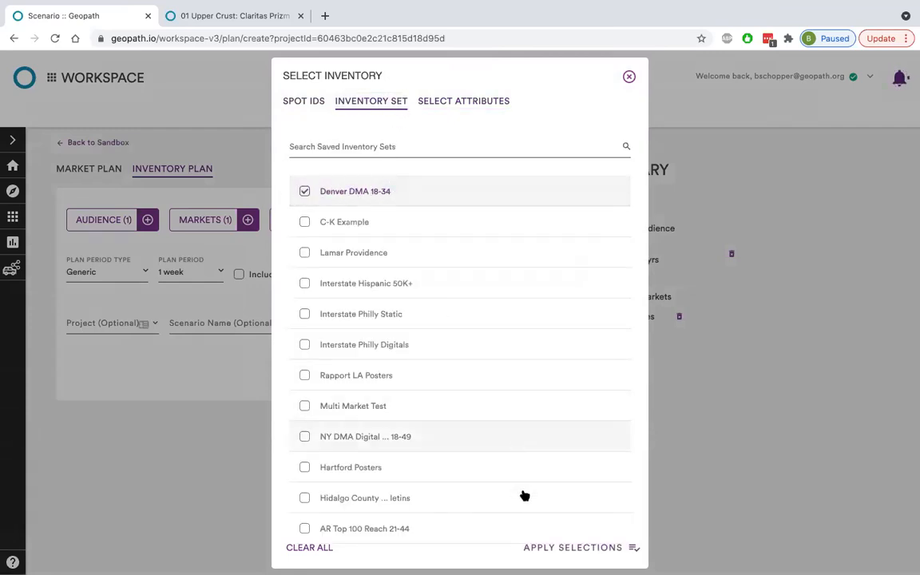
click(552, 557)
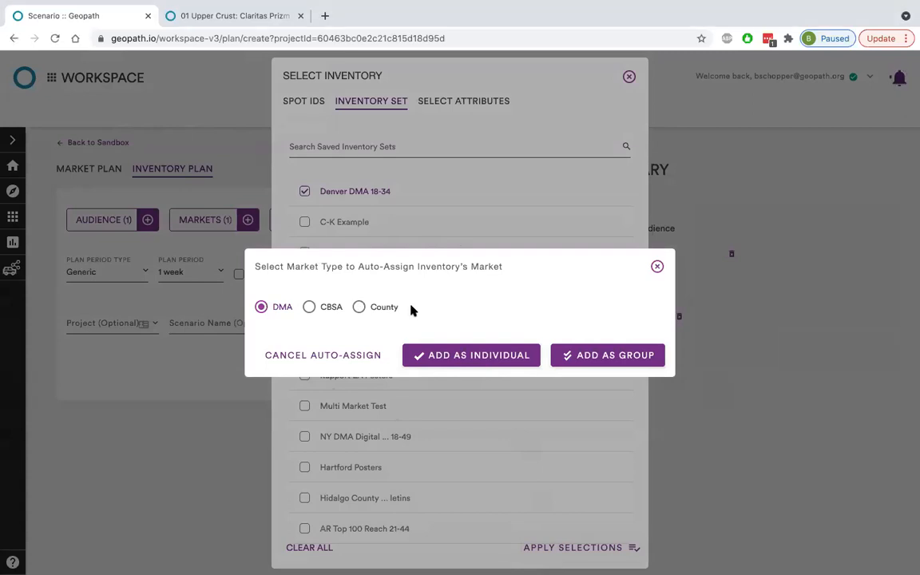
Auto-assign the inventory's market by DMA, add it as an individual market, and check the market selection options without changing them.
click(382, 310)
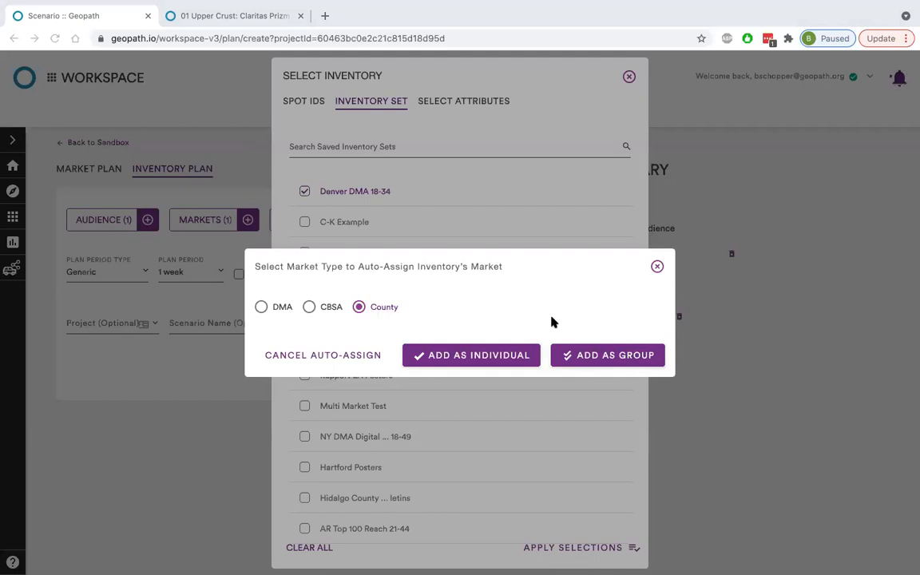
click(263, 311)
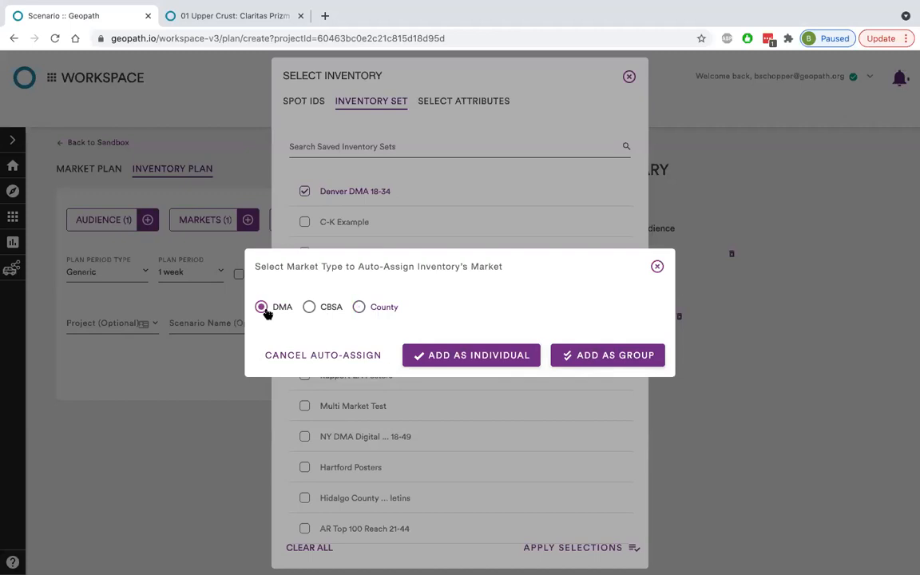
click(439, 355)
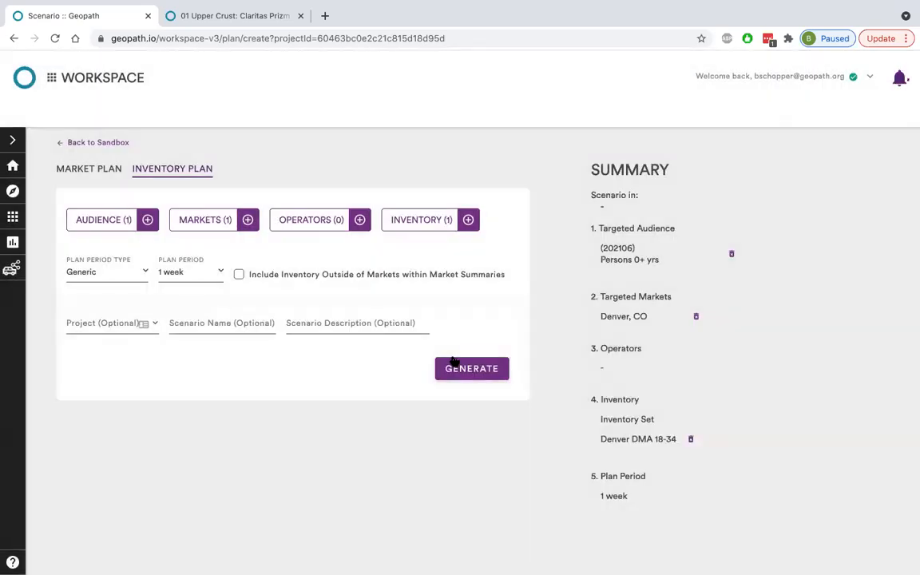
click(206, 222)
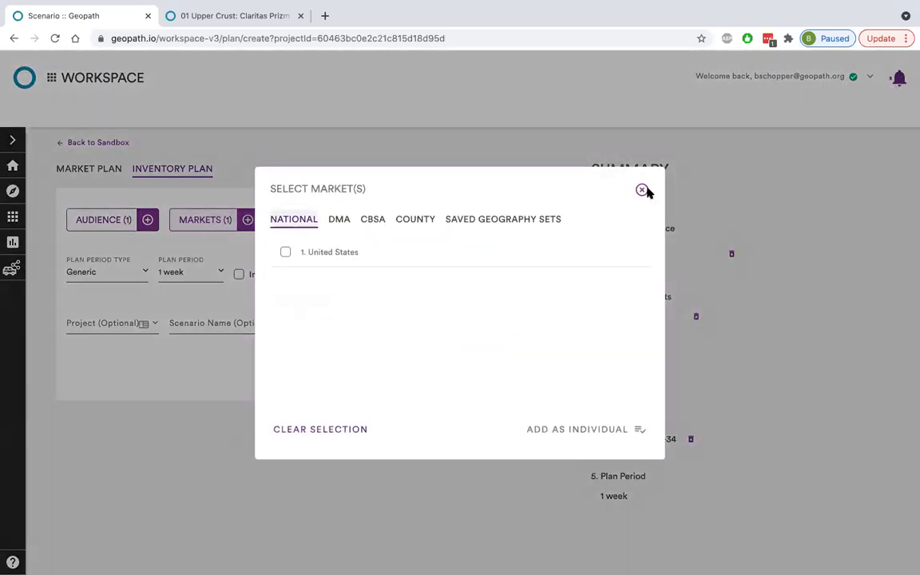
click(643, 191)
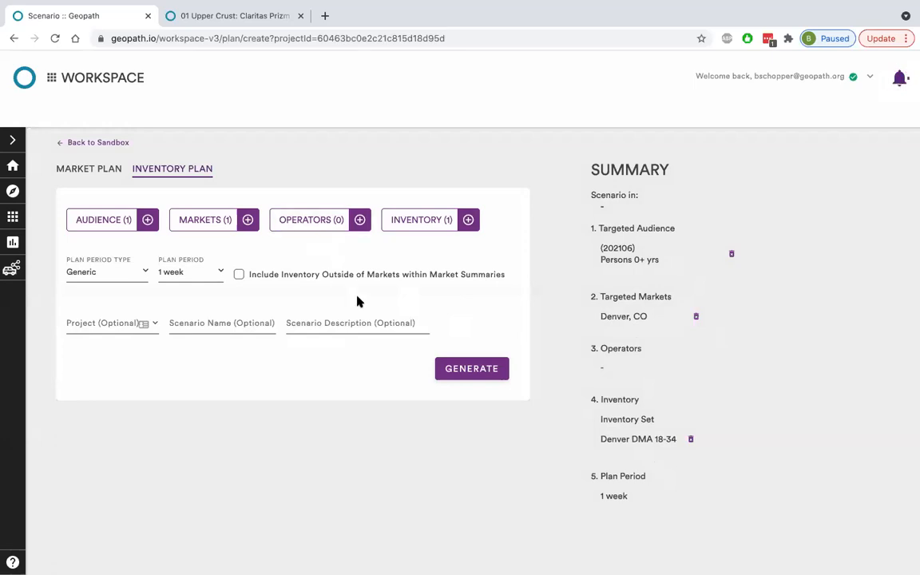
Add Persons 18-34 yrs as the targeted audience and remove Persons 0+ yrs from the plan.
click(123, 226)
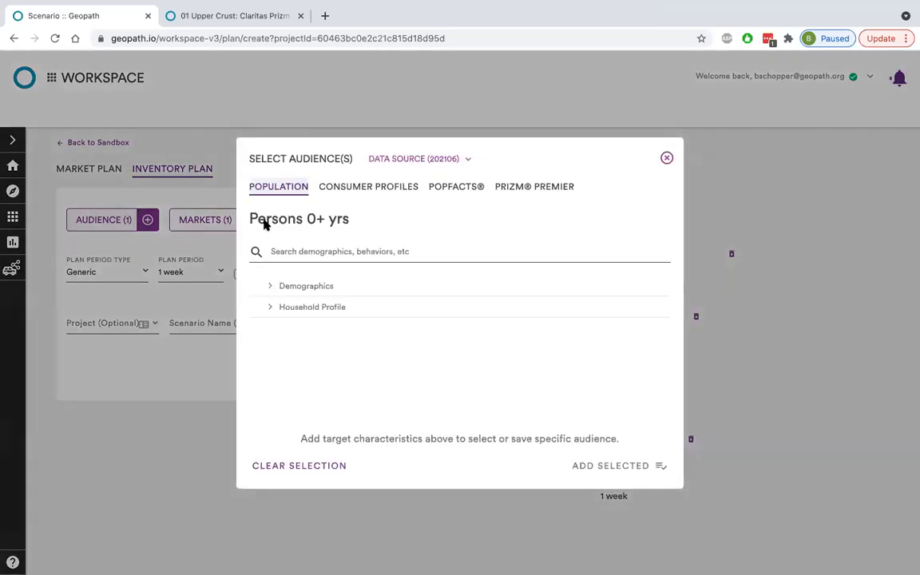
click(347, 285)
click(352, 304)
scroll(359, 327, down, 2)
scroll(366, 336, down, 8)
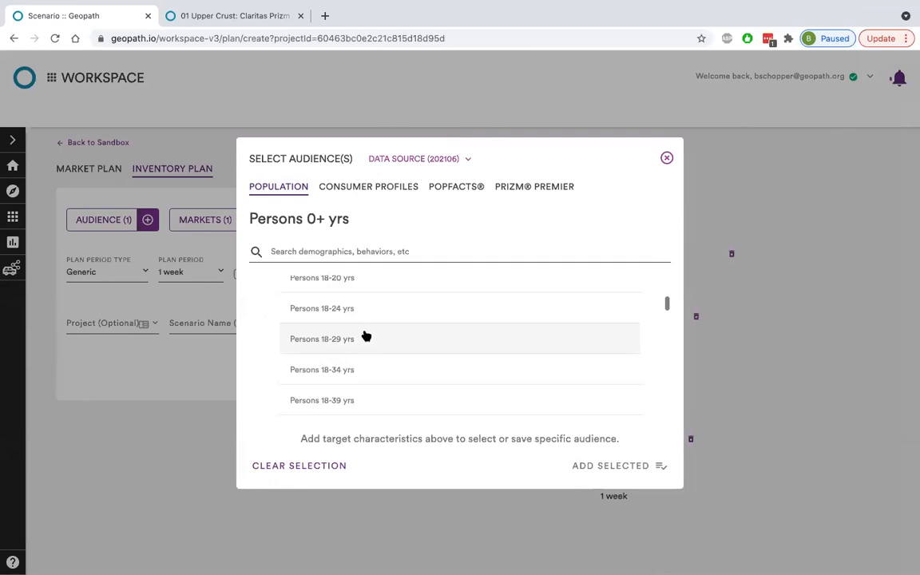
click(321, 339)
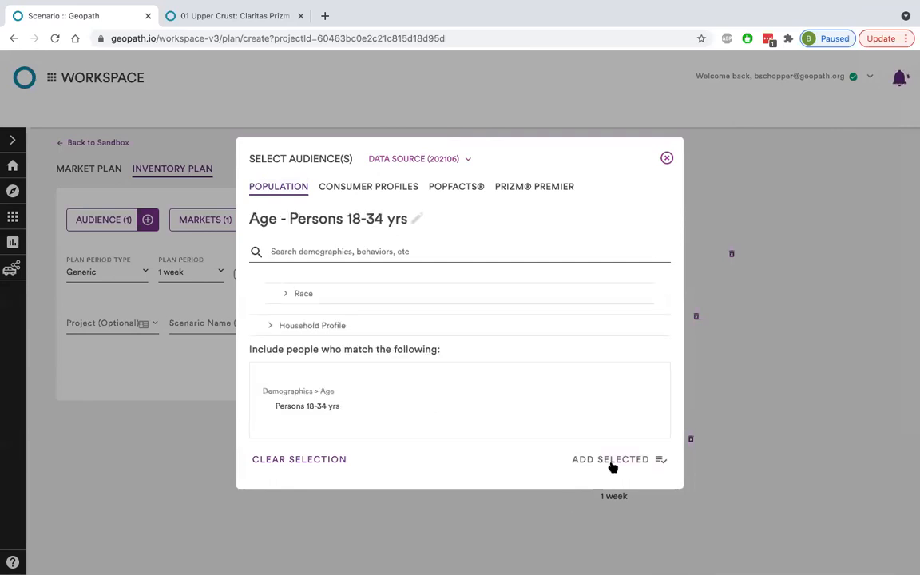
click(610, 462)
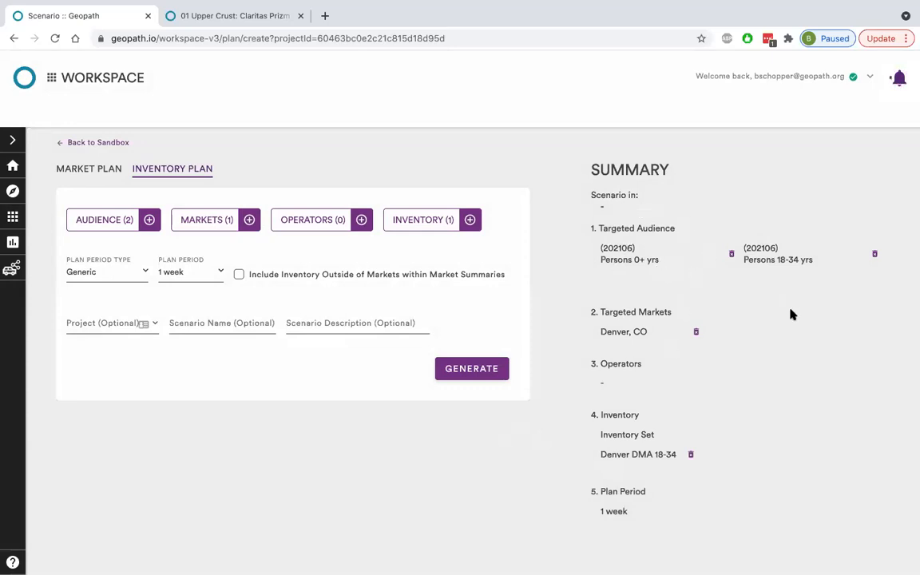
click(731, 254)
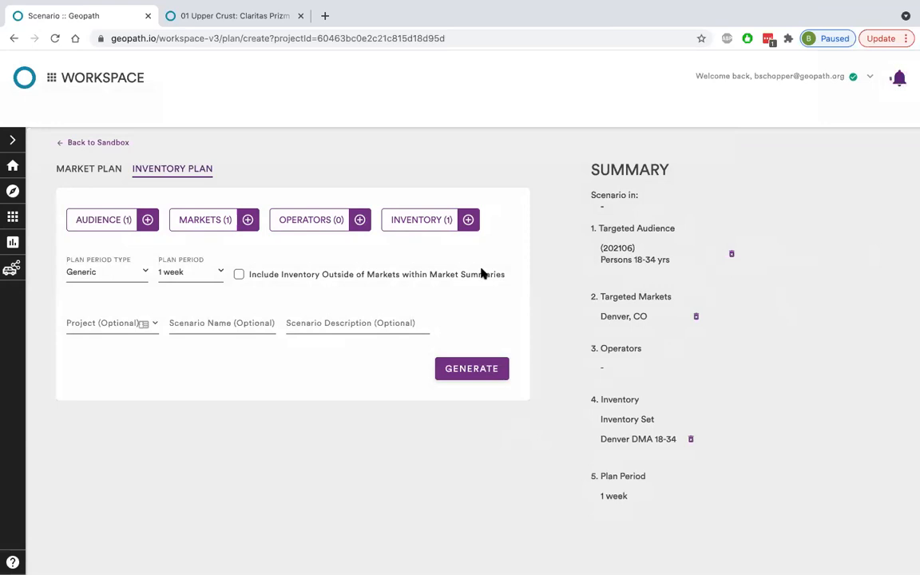
Set the plan period type to Specific, with a start date of 08/23/2021 and an end date of 09/20/2021.
click(119, 276)
click(180, 242)
click(212, 272)
click(175, 274)
click(80, 272)
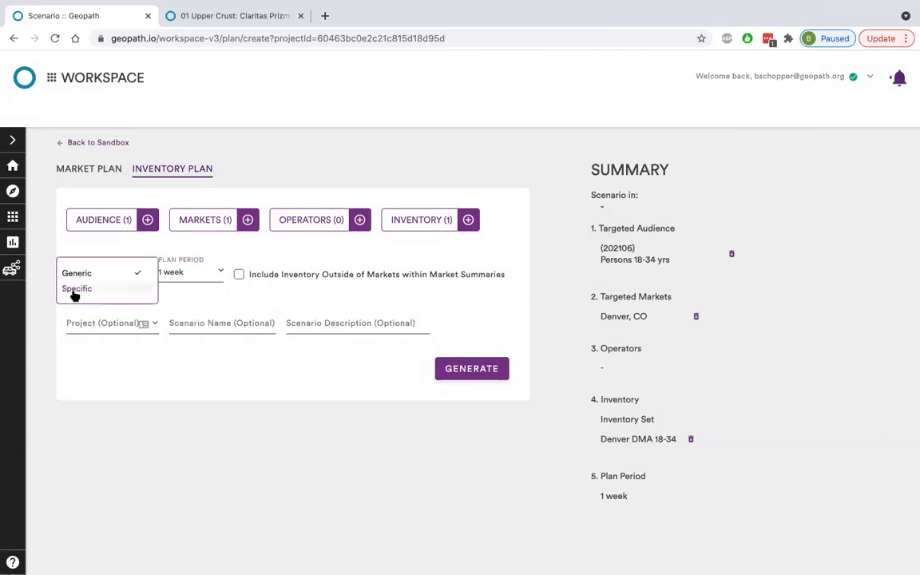
click(77, 291)
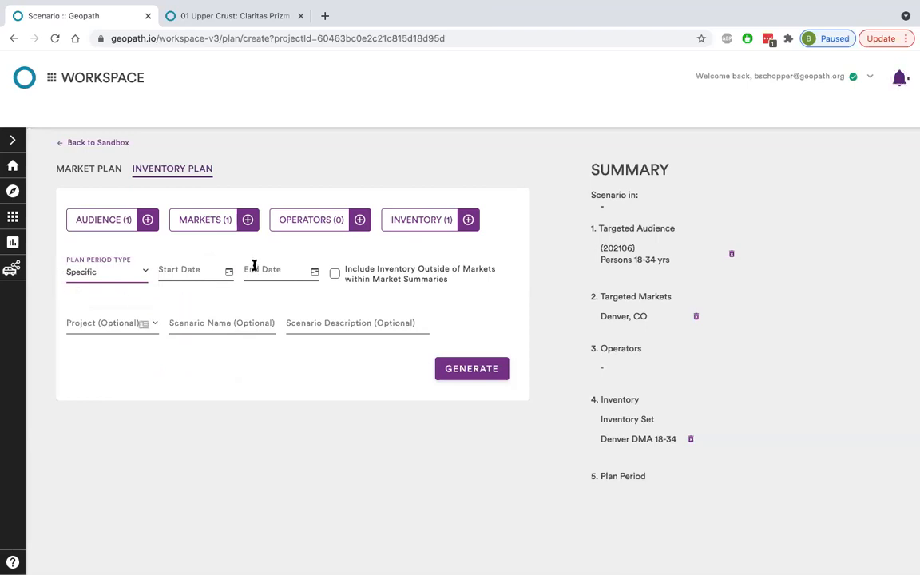
click(229, 272)
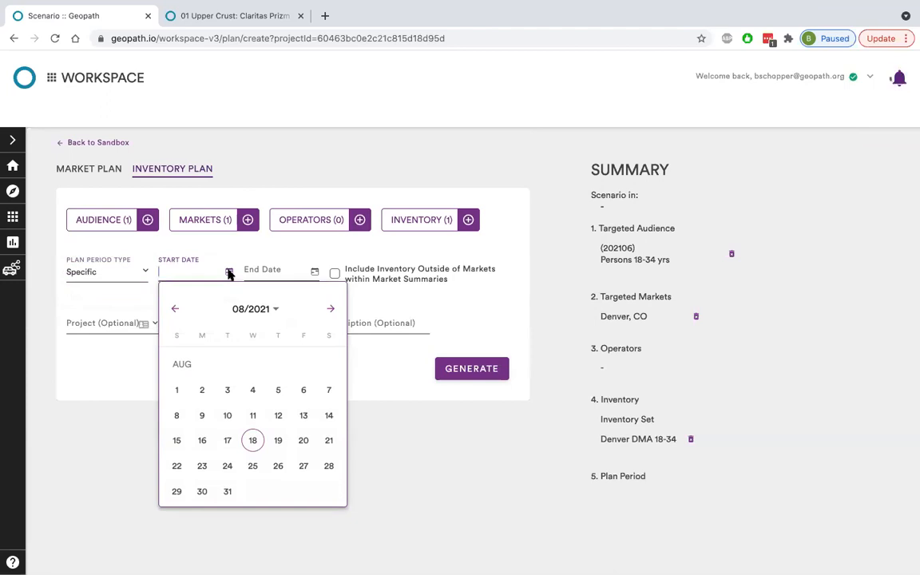
click(202, 468)
click(317, 271)
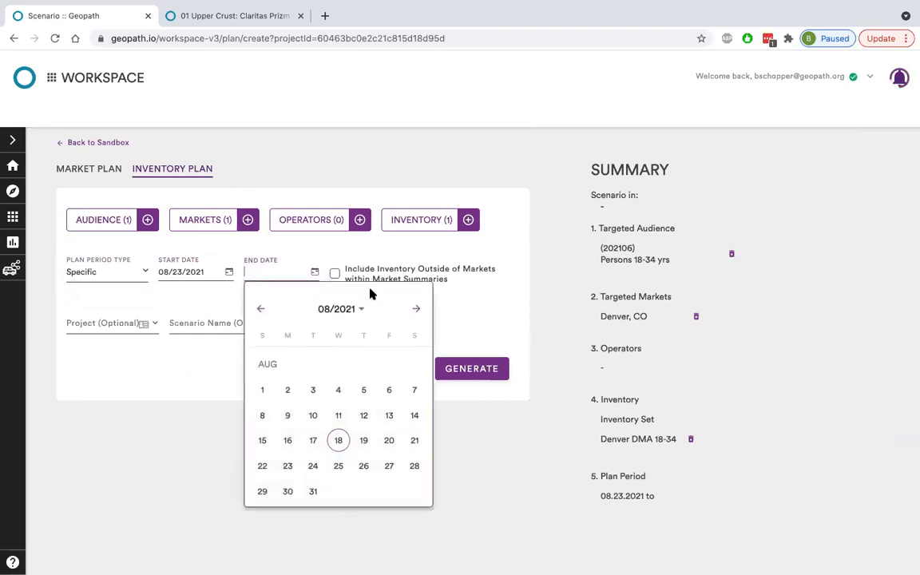
click(418, 309)
click(287, 439)
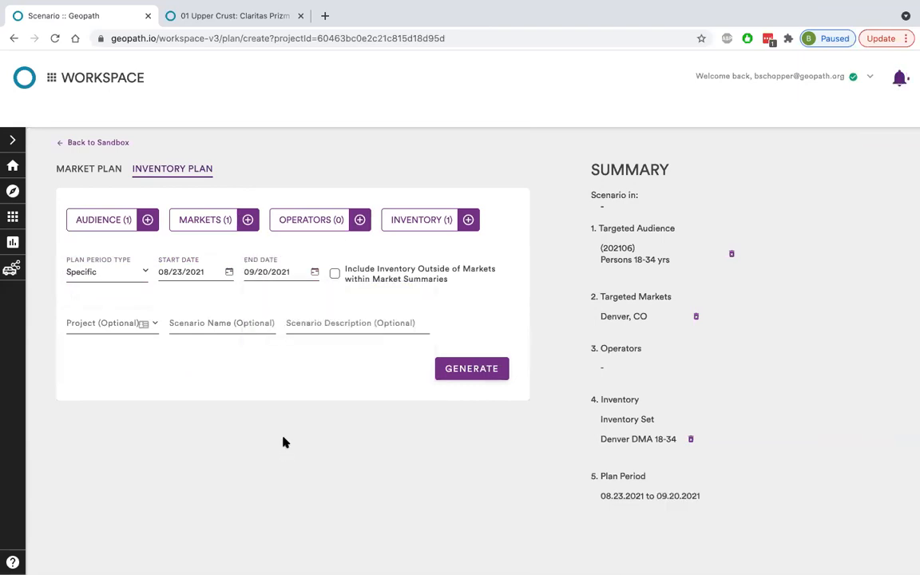
Assign the inventory plan to the Sandbox project, name the scenario "Denver Example IP", and generate it.
click(118, 323)
click(94, 363)
click(219, 327)
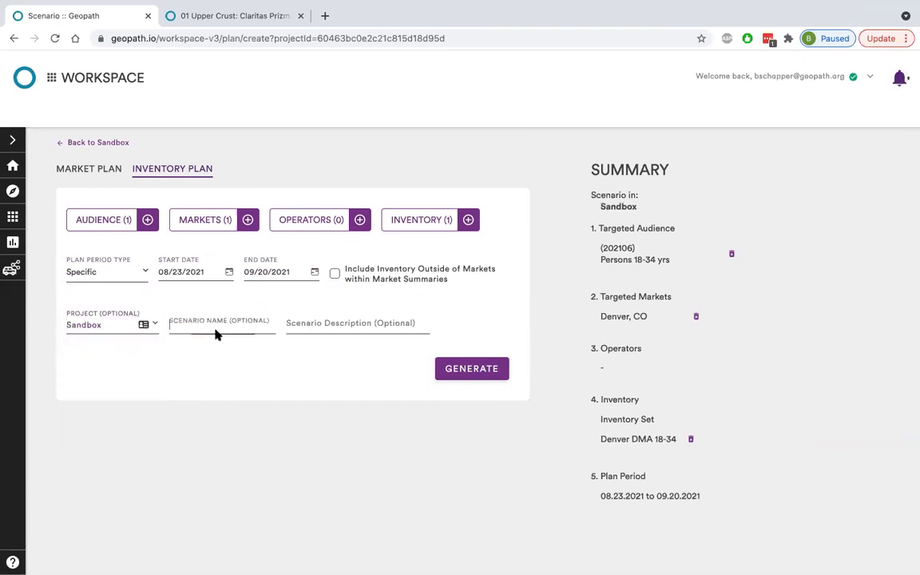
text(Denver E)
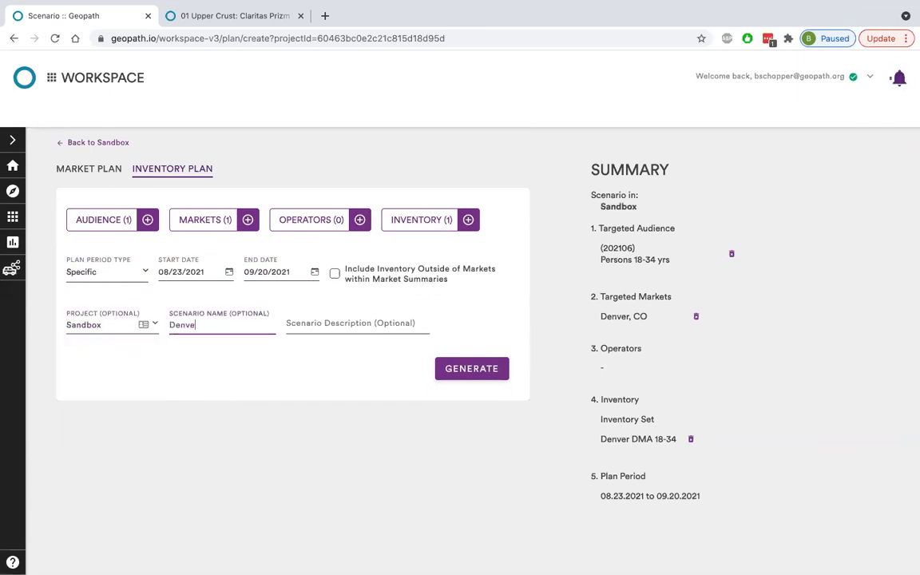
text(xample IP)
click(487, 374)
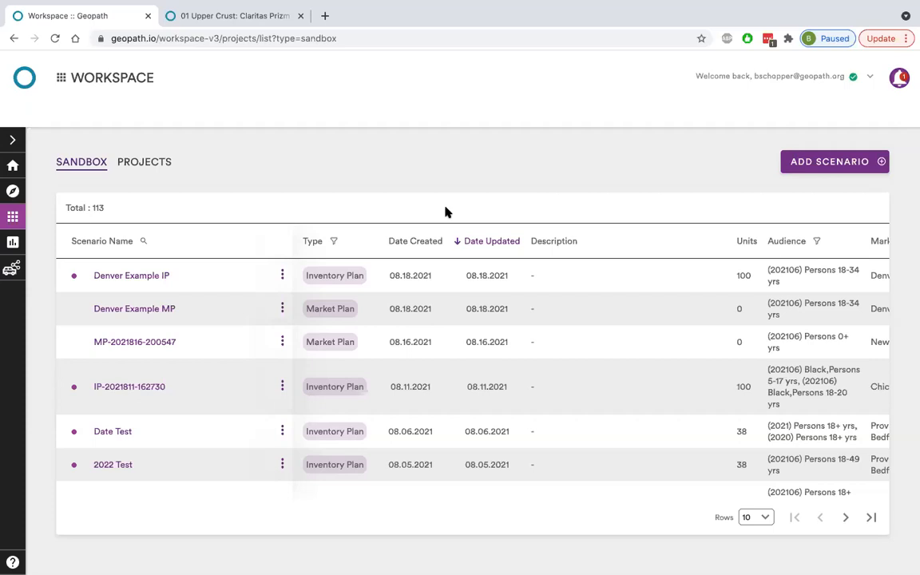
Open the Denver Example IP scenario and expand plan 1A to look over its individual spots.
click(161, 275)
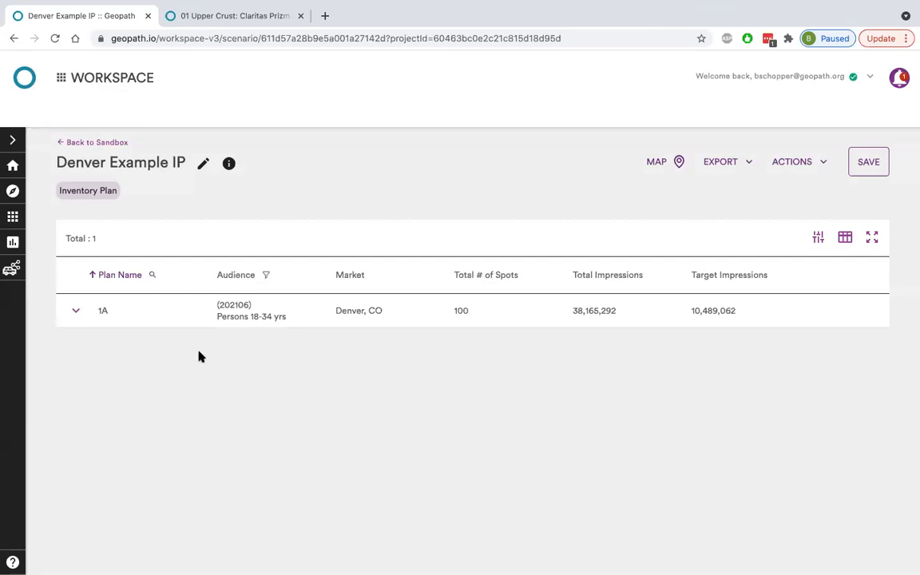
click(75, 310)
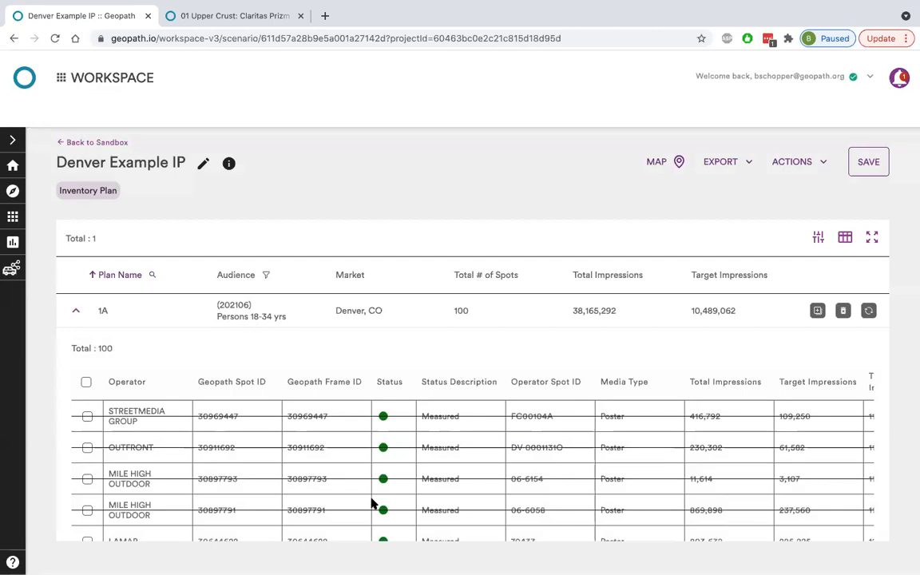
scroll(498, 436, down, 1)
scroll(498, 435, up, 1)
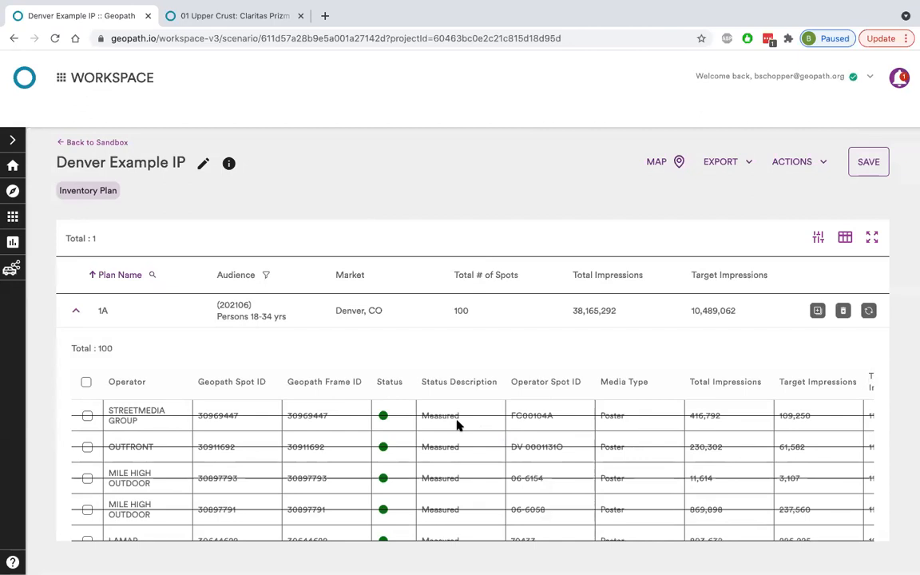
Reload the scenario page, expand plan 1A again, and review its summary measures and spot details.
click(55, 38)
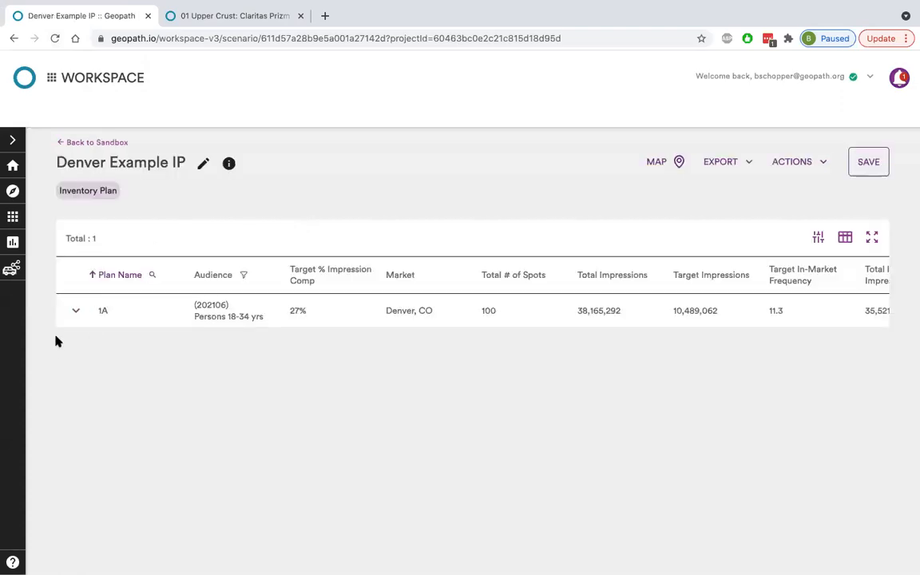
click(77, 313)
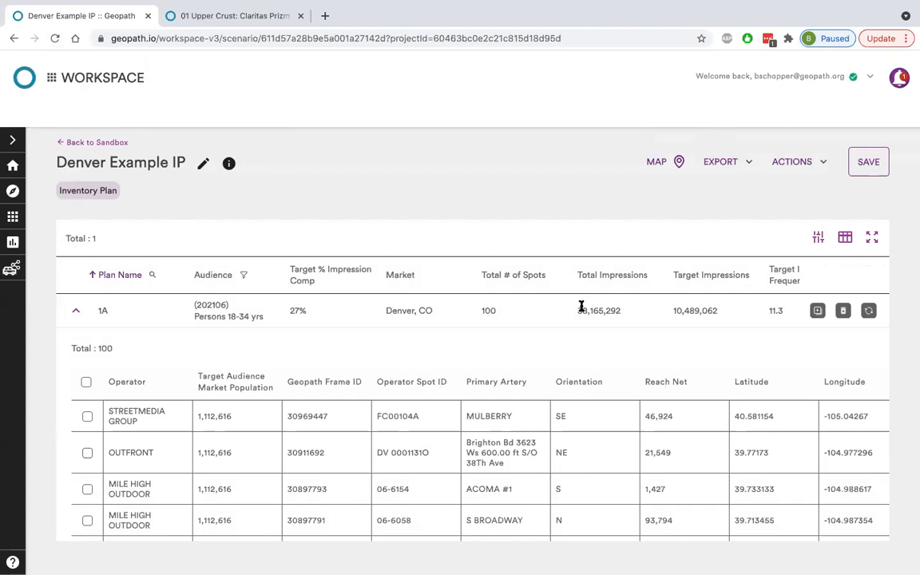
scroll(581, 308, right, 5)
scroll(581, 308, right, 5)
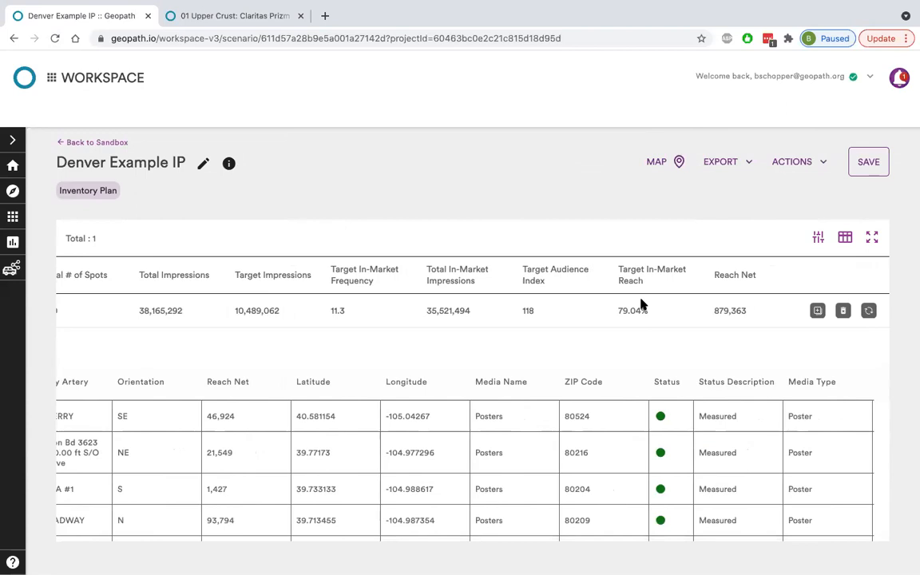
scroll(641, 304, left, 10)
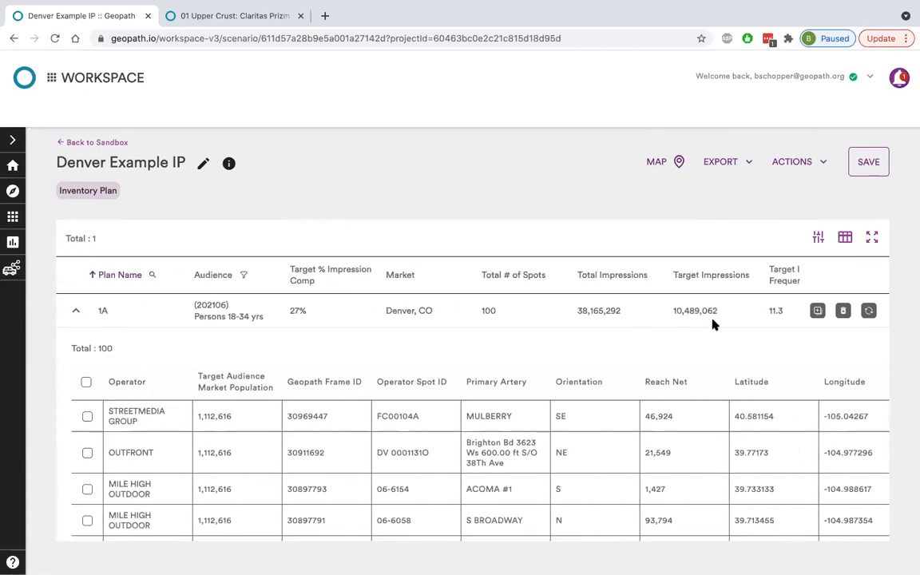
Check the column customization options for the Plan Summary without changing them, and look through plan 1A's spots.
click(845, 238)
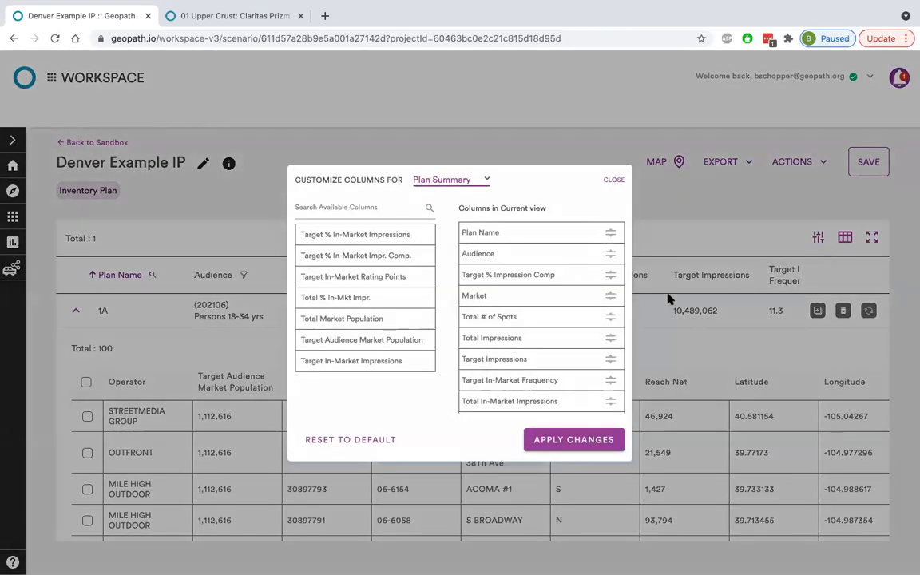
click(614, 180)
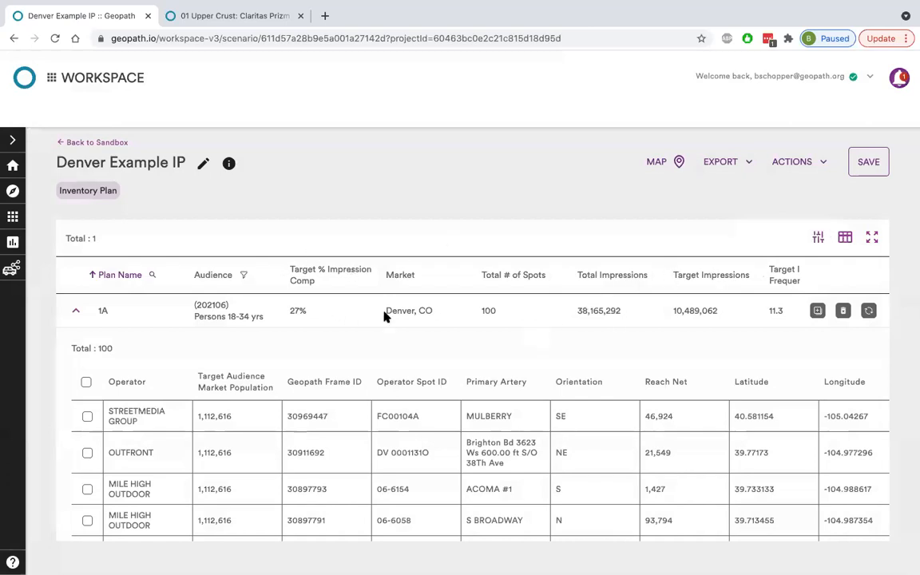
scroll(444, 439, down, 2)
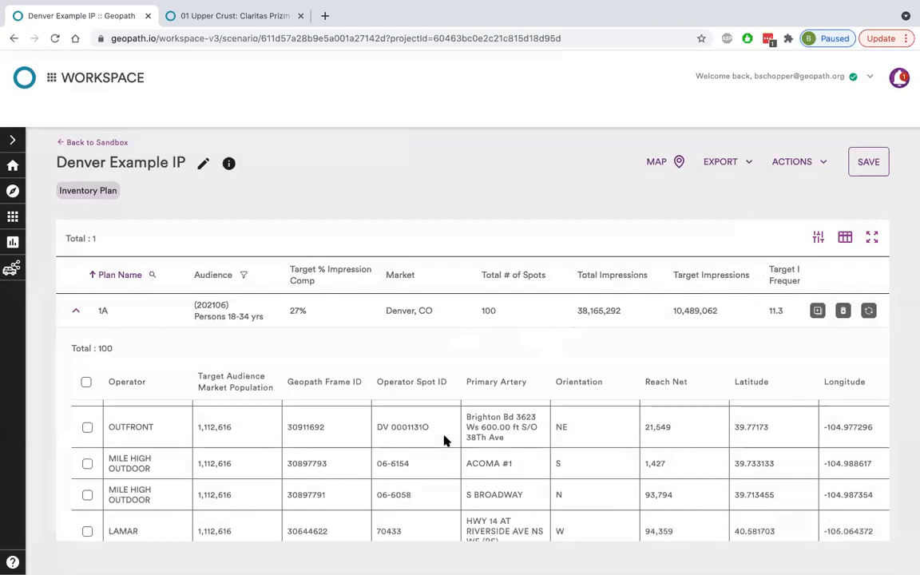
scroll(445, 440, left, 2)
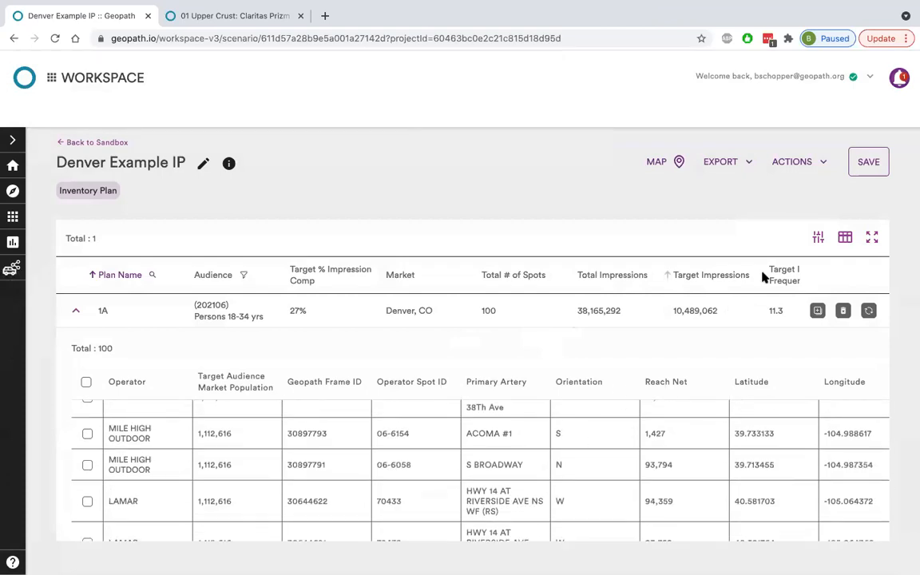
Add Target Audience Market Population as the last column of the Plan Summary view, apply the change, and check it in the table.
click(845, 237)
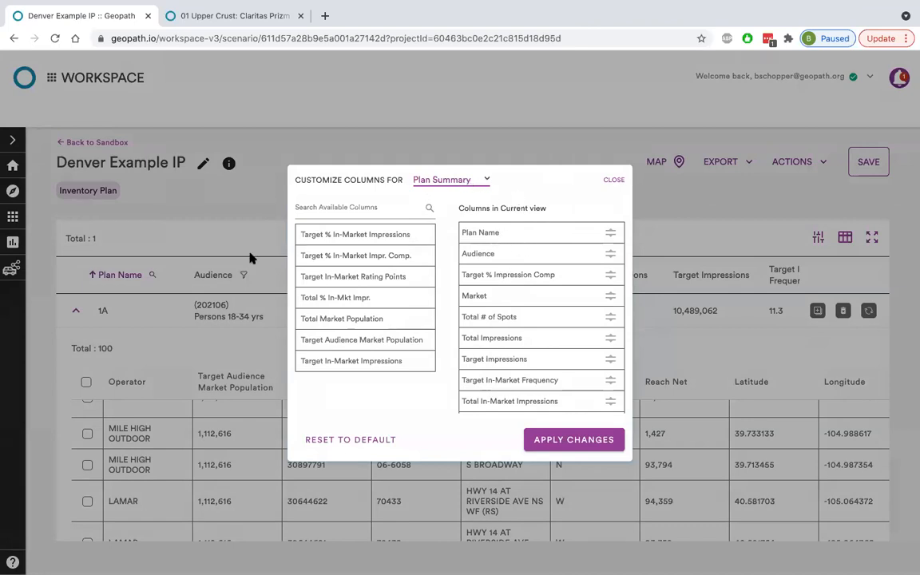
scroll(500, 240, down, 3)
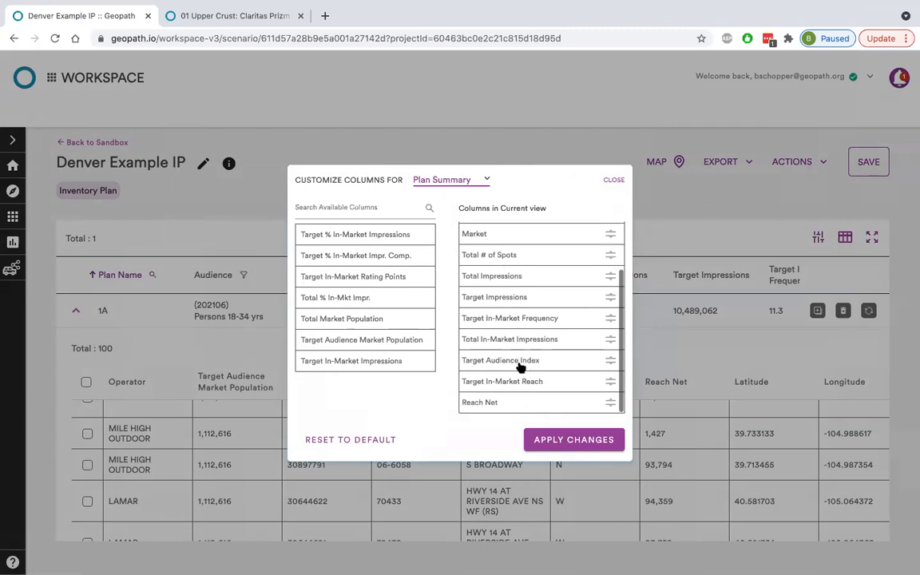
scroll(520, 367, up, 3)
scroll(519, 368, down, 1)
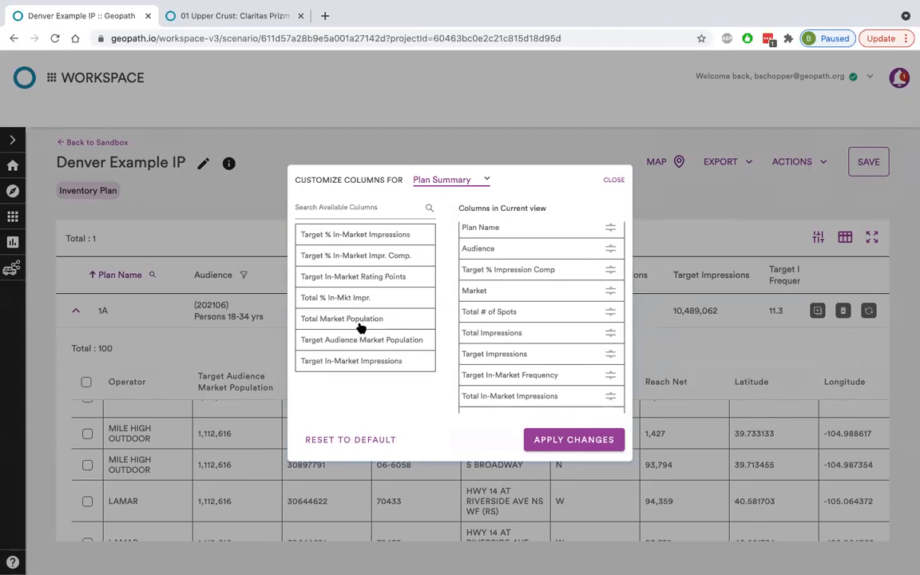
scroll(535, 349, up, 1)
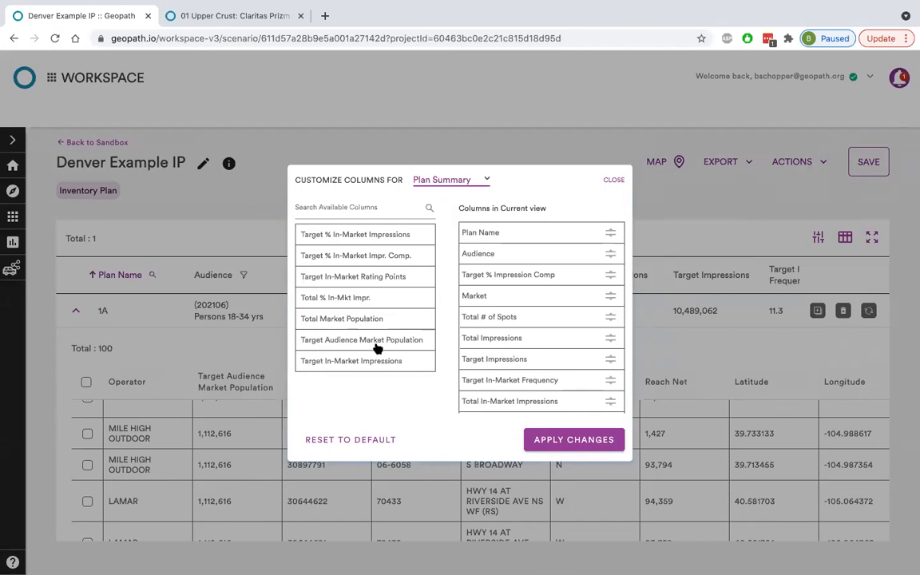
scroll(526, 352, down, 2)
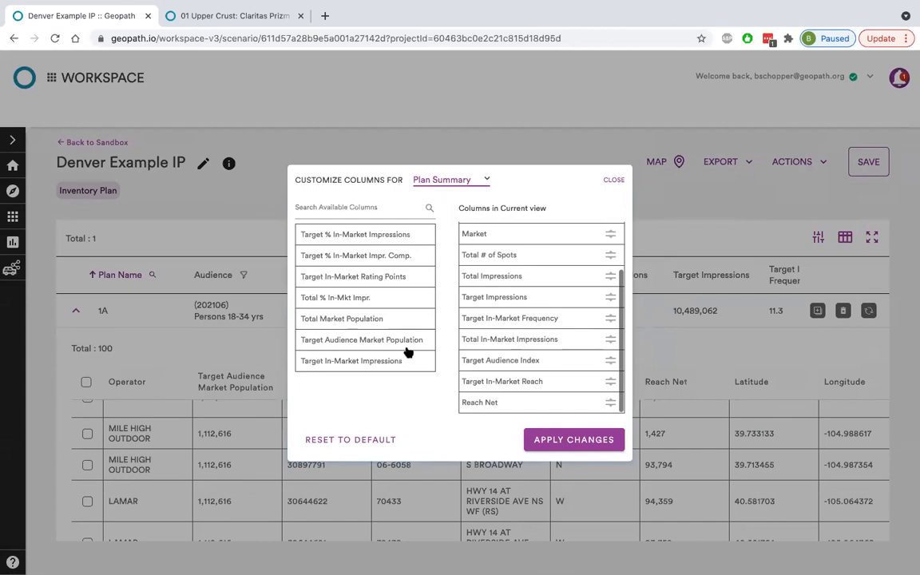
drag(399, 343, 559, 401)
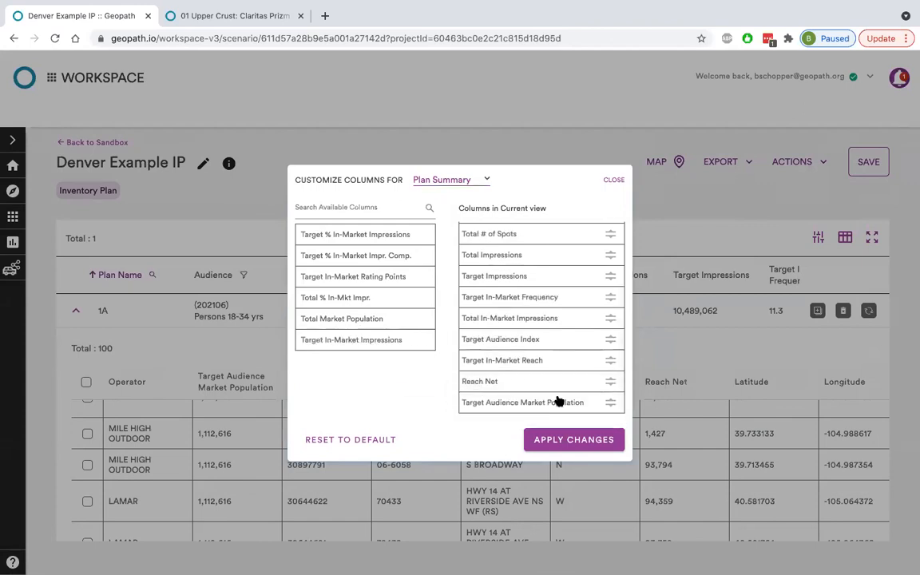
click(561, 442)
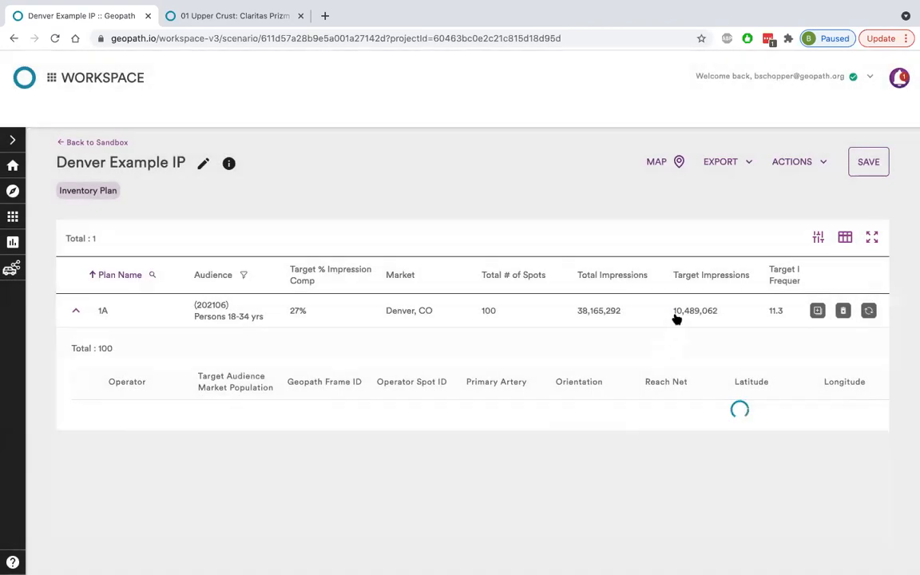
scroll(676, 318, right, 5)
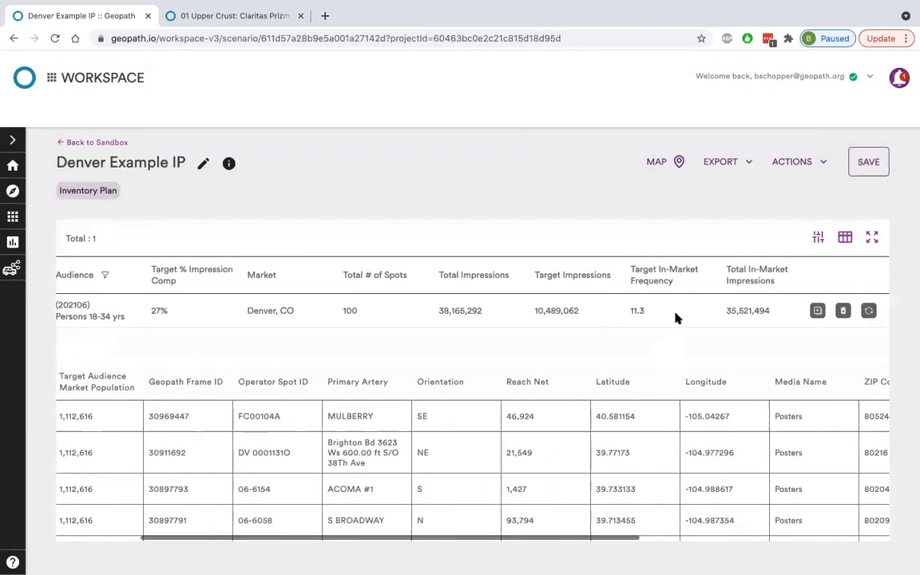
scroll(676, 317, right, 2)
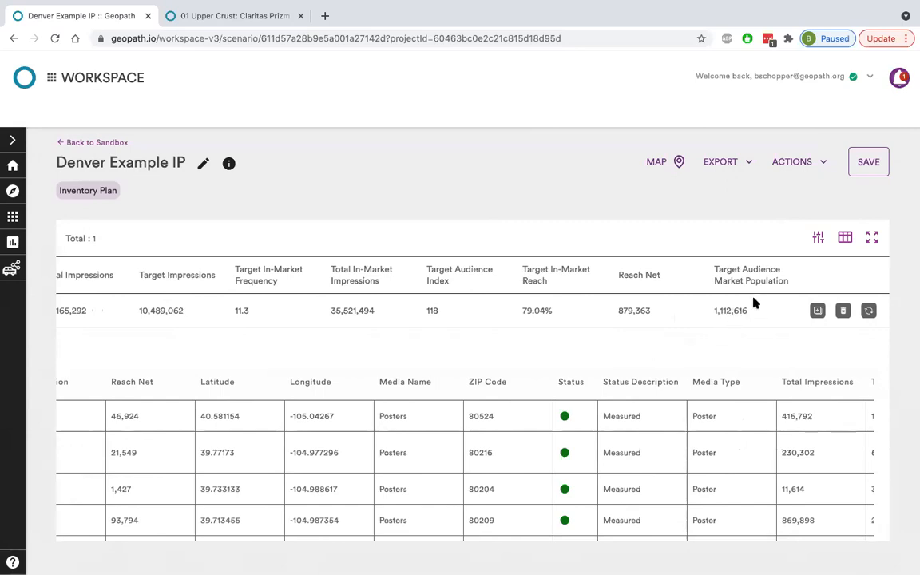
Add Period Dates to the Media Detail columns just before Total Days for a second spot start and end date, and apply the changes.
click(844, 237)
click(452, 182)
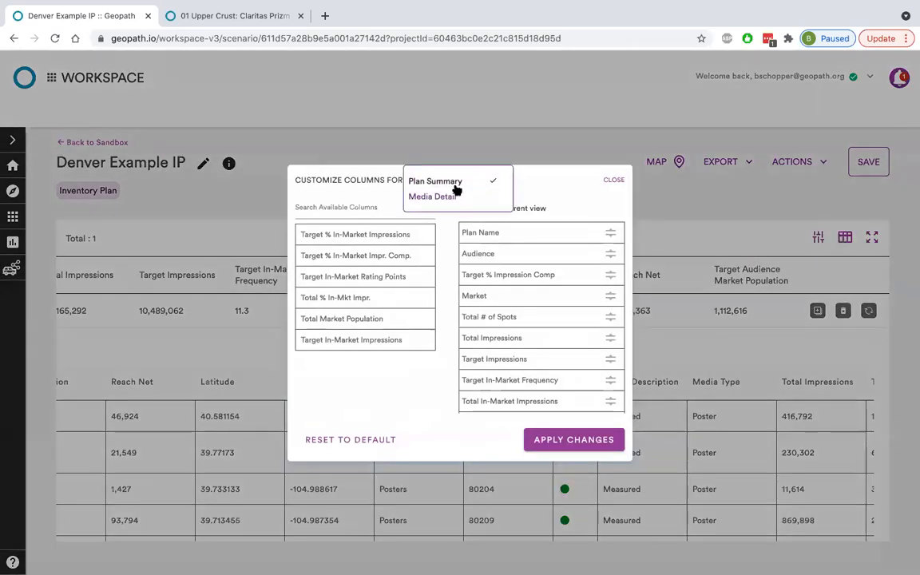
click(445, 198)
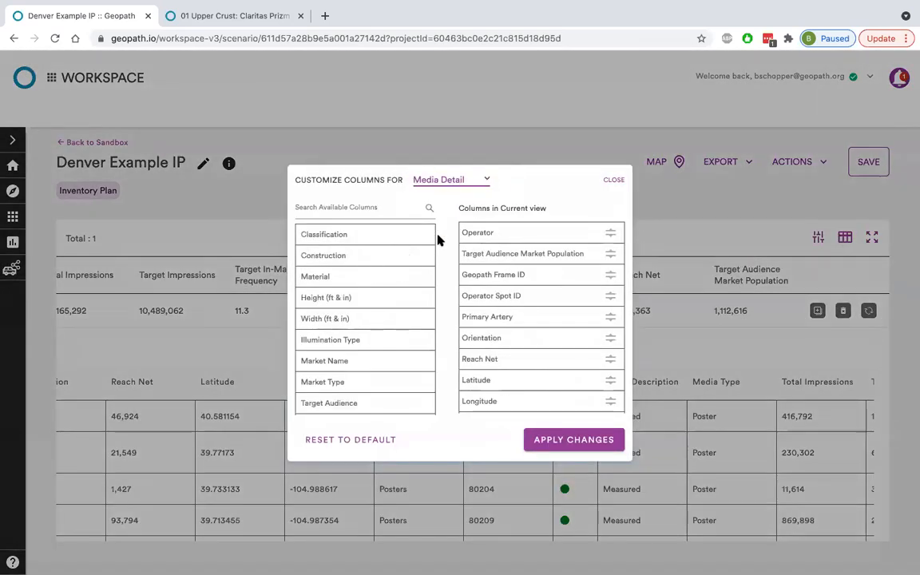
scroll(392, 271, down, 1)
scroll(391, 274, down, 10)
scroll(392, 273, down, 10)
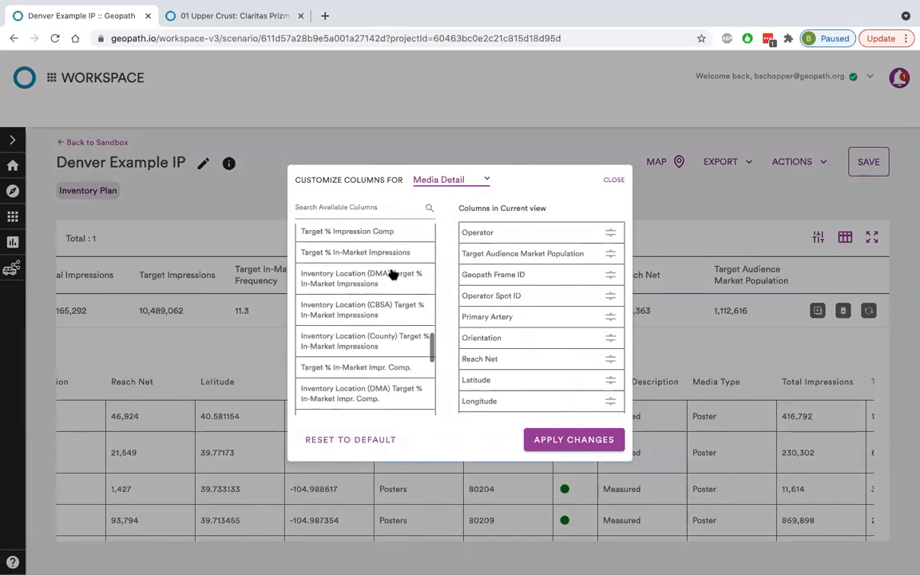
scroll(391, 274, down, 2)
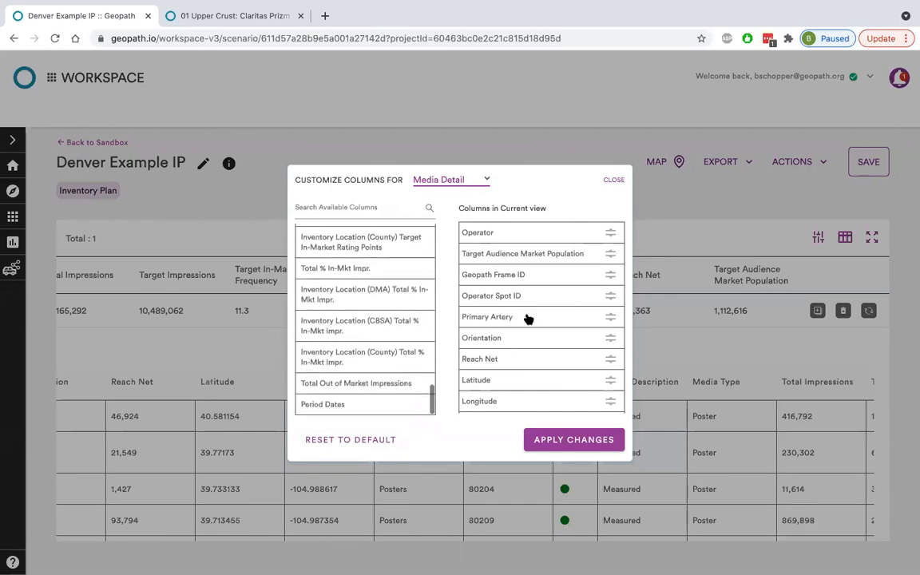
scroll(527, 317, down, 5)
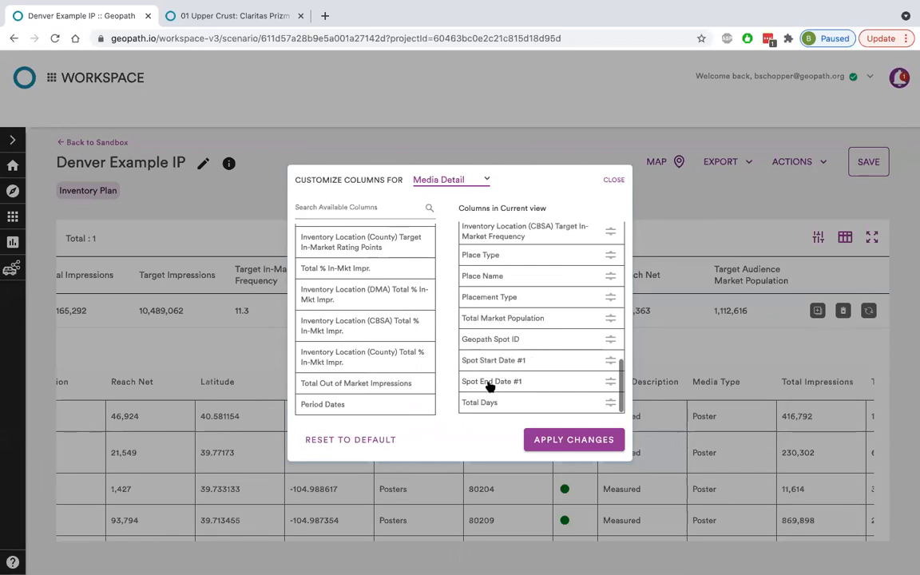
drag(370, 404, 593, 298)
scroll(593, 298, down, 1)
drag(498, 369, 499, 406)
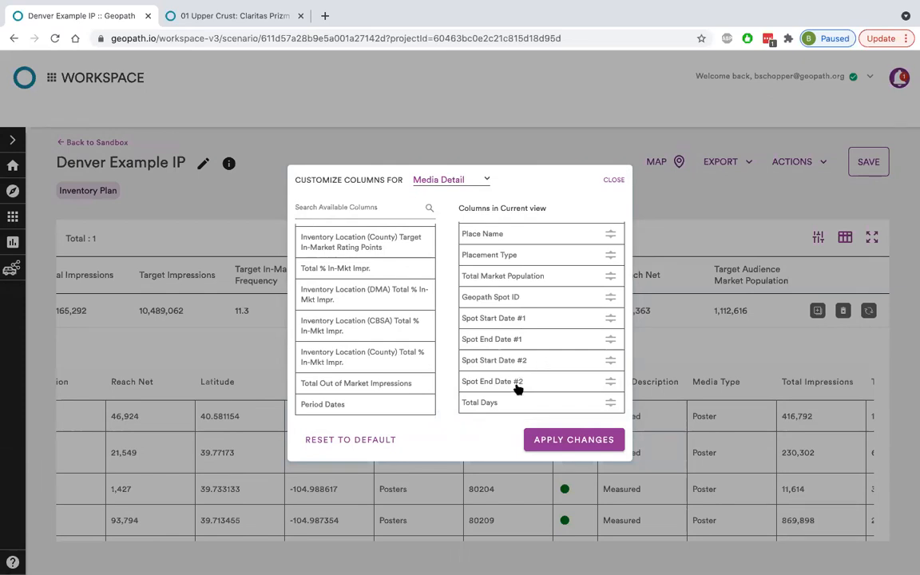
click(540, 438)
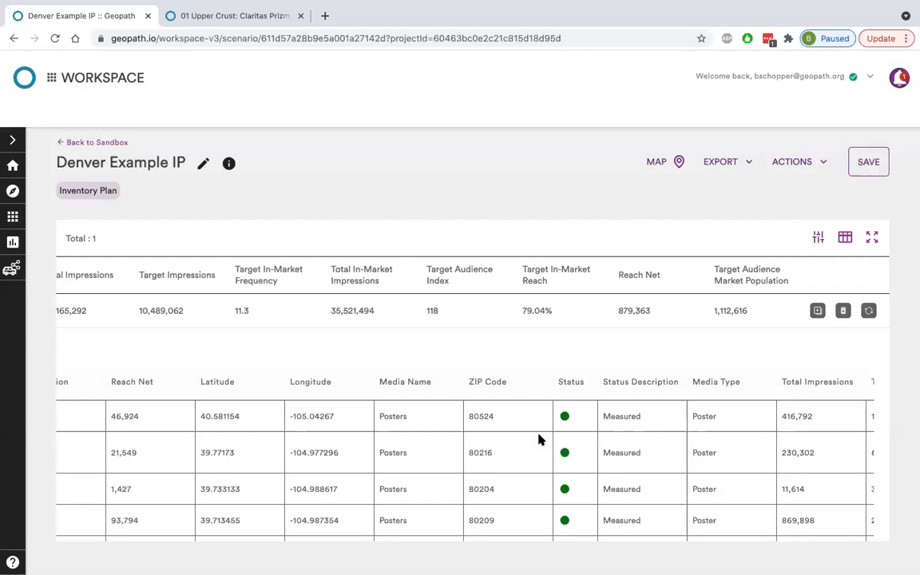
Open the schedule dates of spot 30969447 in plan 1A and set its first period's end date to 08/30/2021.
scroll(591, 414, right, 15)
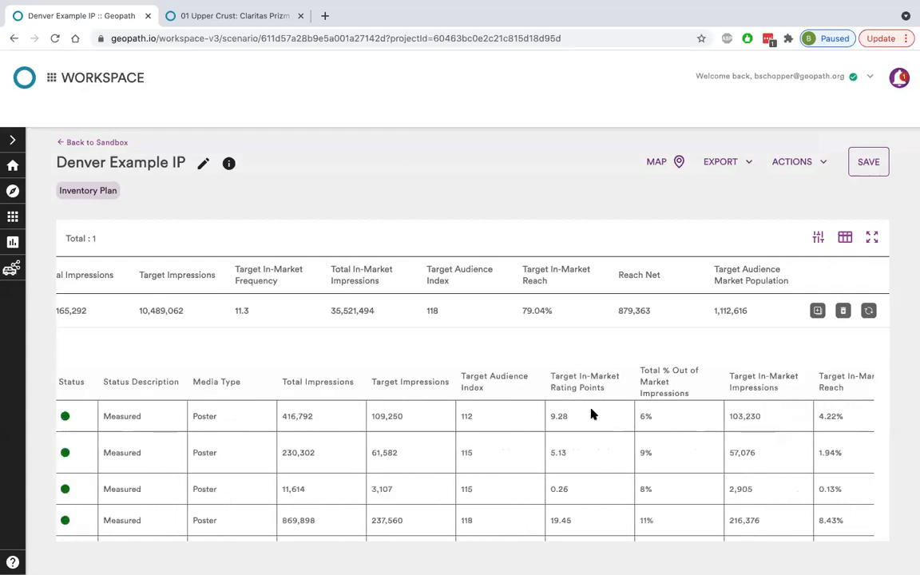
scroll(591, 409, right, 10)
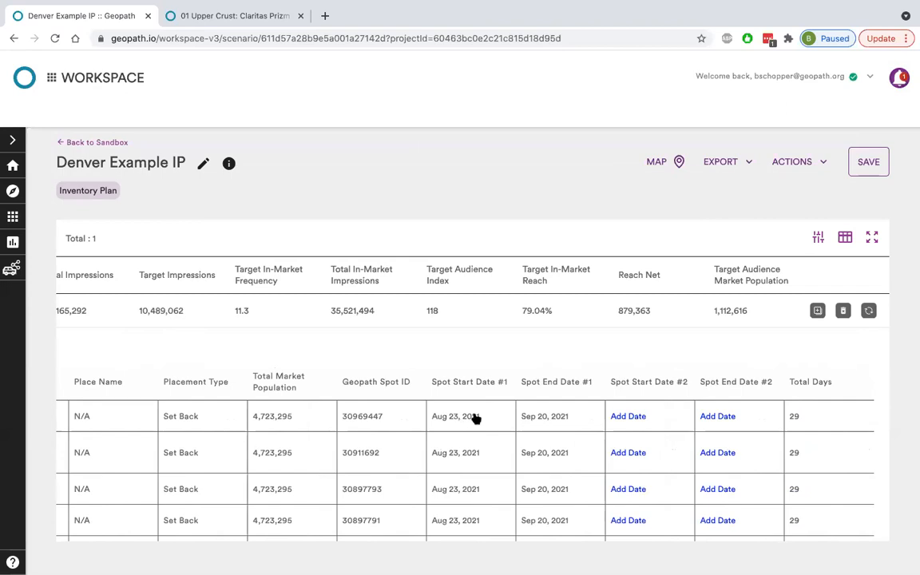
click(542, 423)
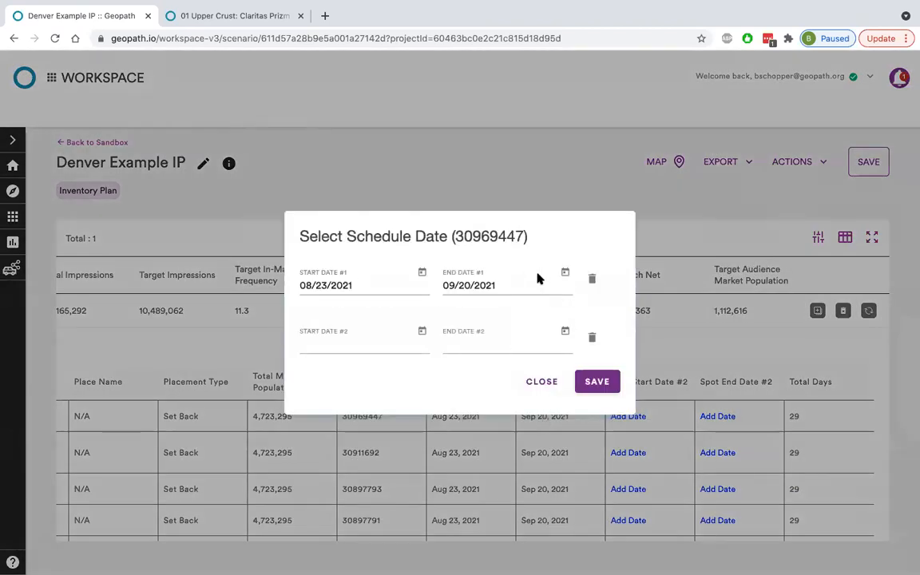
click(566, 274)
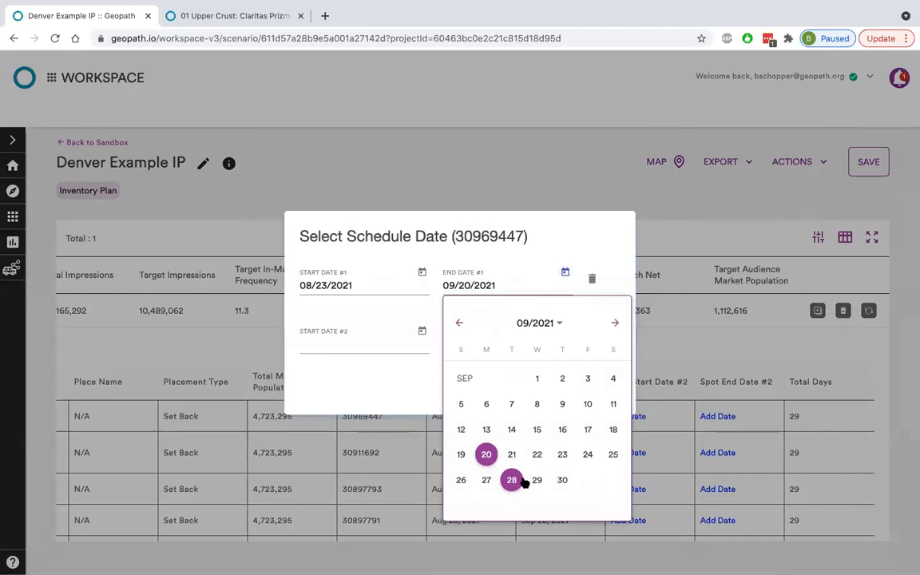
click(563, 479)
click(566, 271)
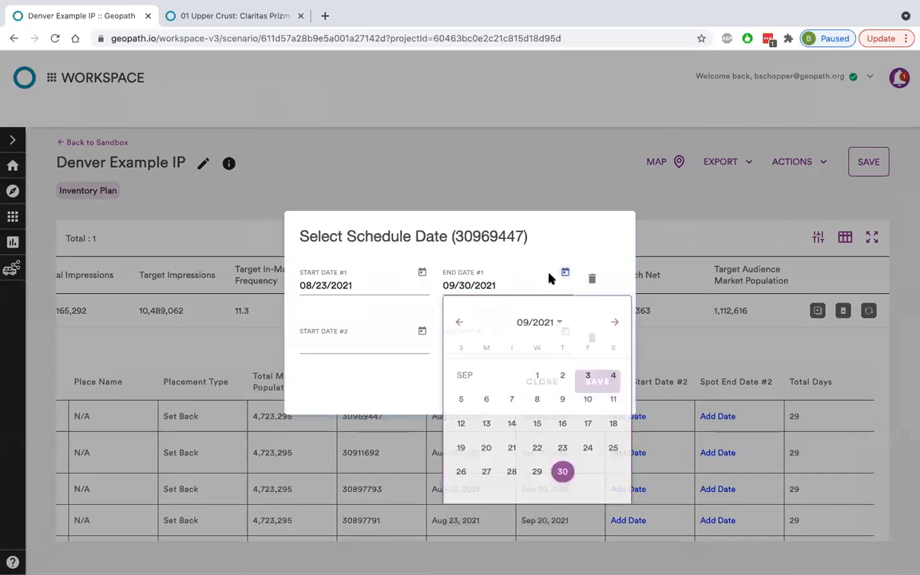
click(460, 322)
click(486, 504)
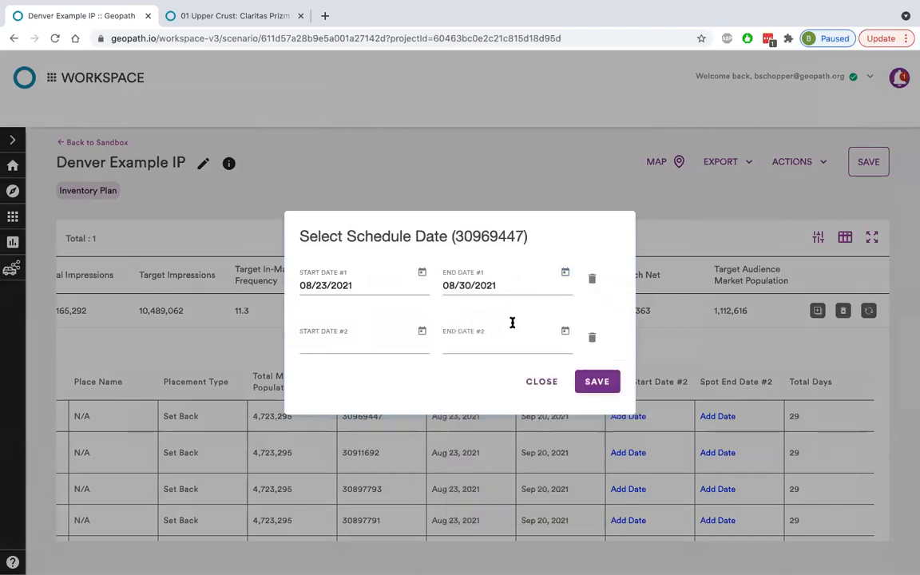
Add a second schedule period from 09/13/2021 to 09/20/2021 for spot 30969447 and save the schedule.
click(422, 331)
click(471, 112)
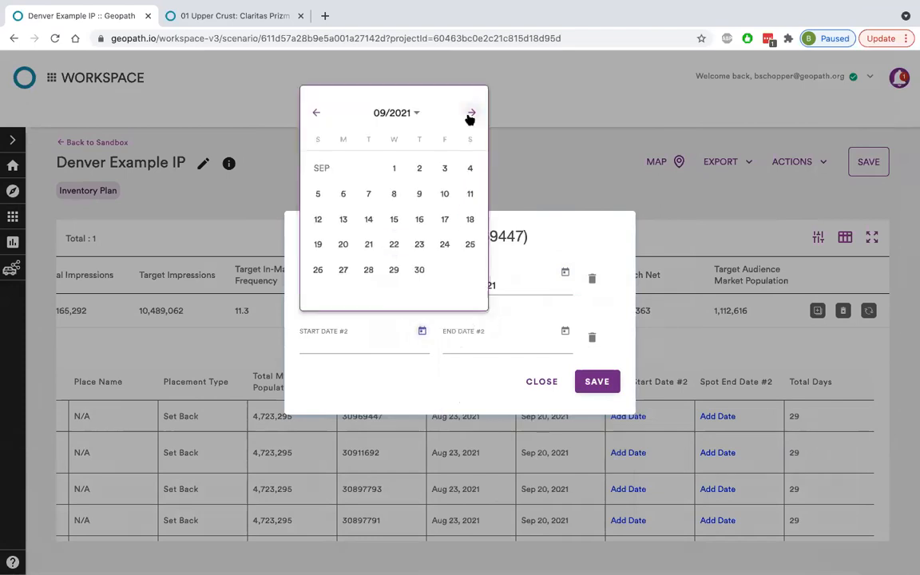
click(345, 219)
click(562, 330)
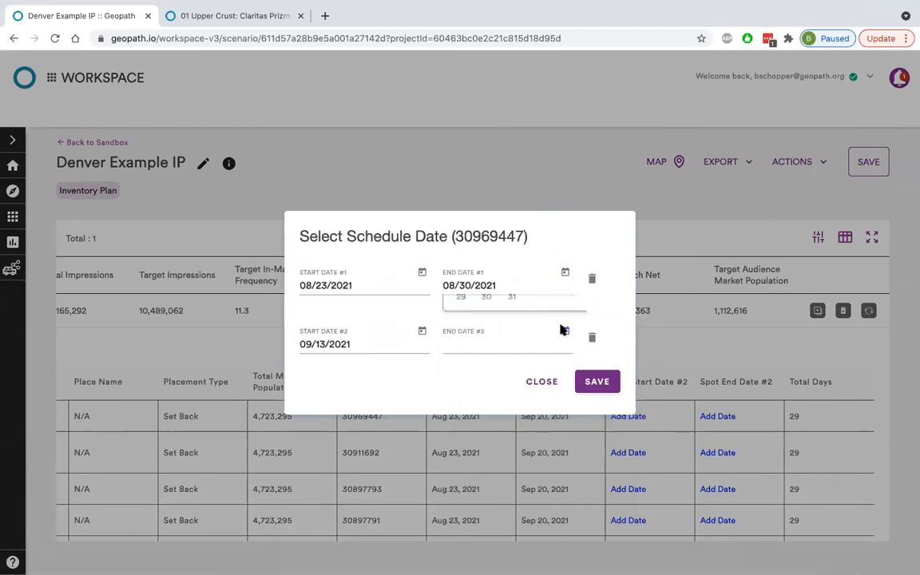
click(587, 244)
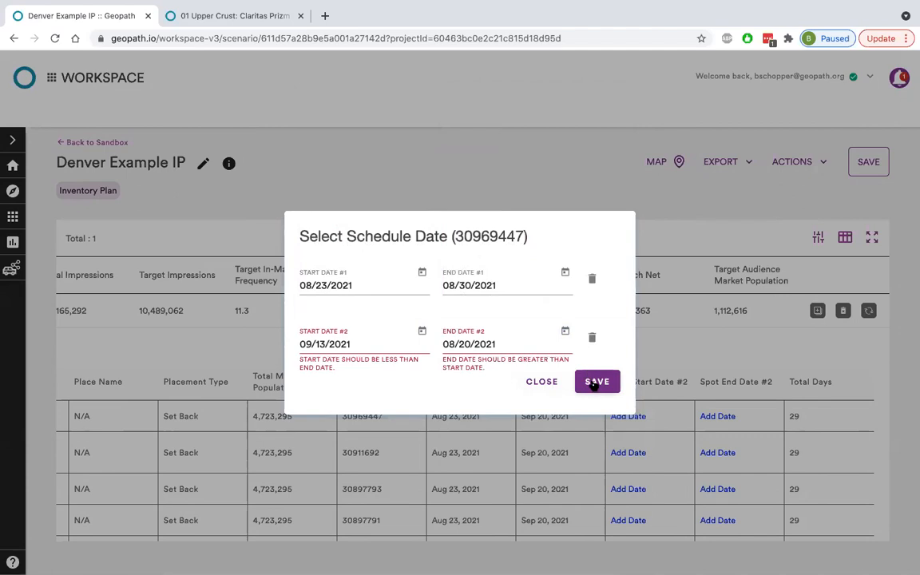
click(565, 330)
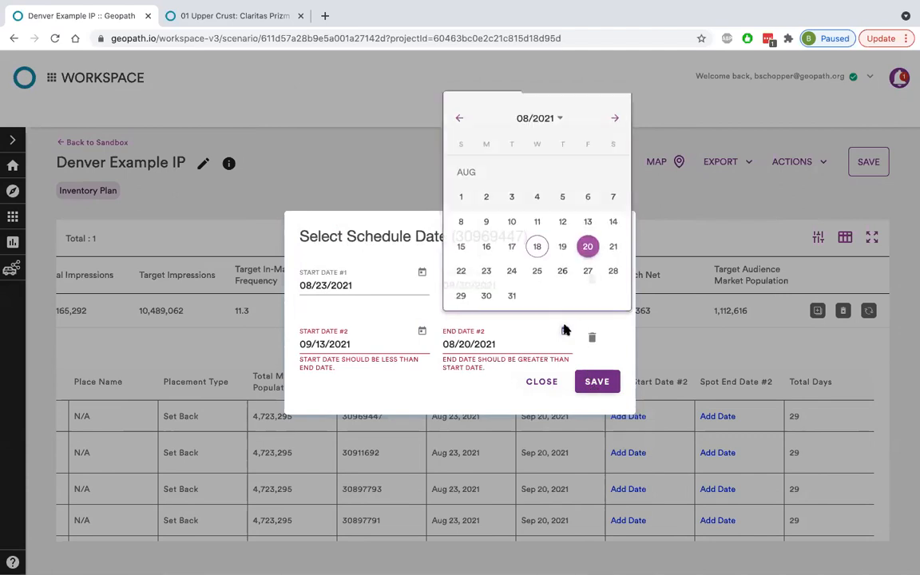
click(613, 114)
click(487, 245)
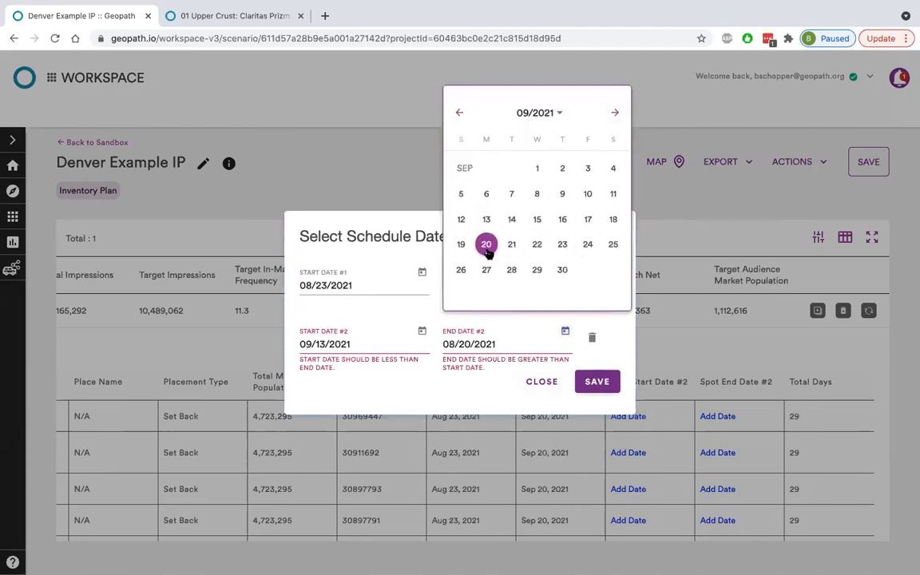
click(596, 383)
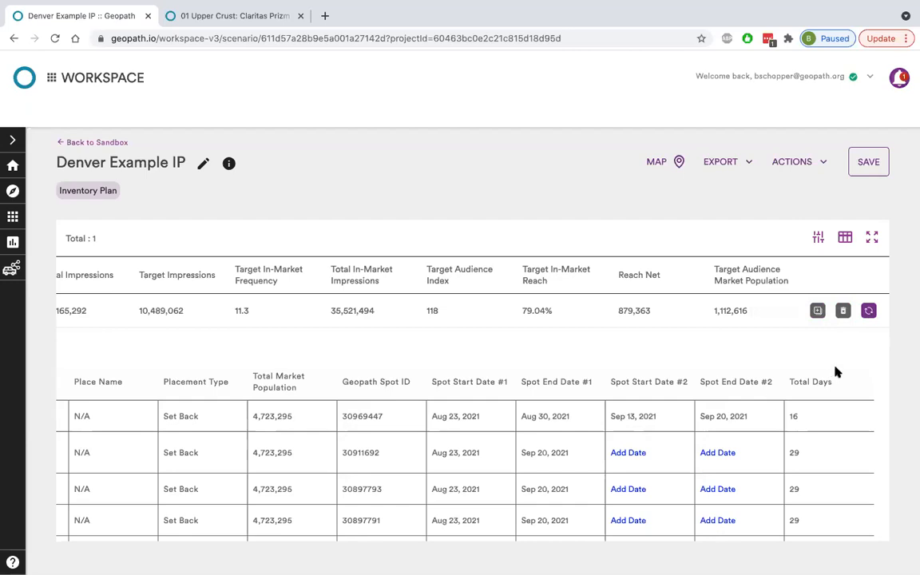
Refresh plan 1A for the changed spot schedule and check the scenario's export formats without exporting.
click(869, 310)
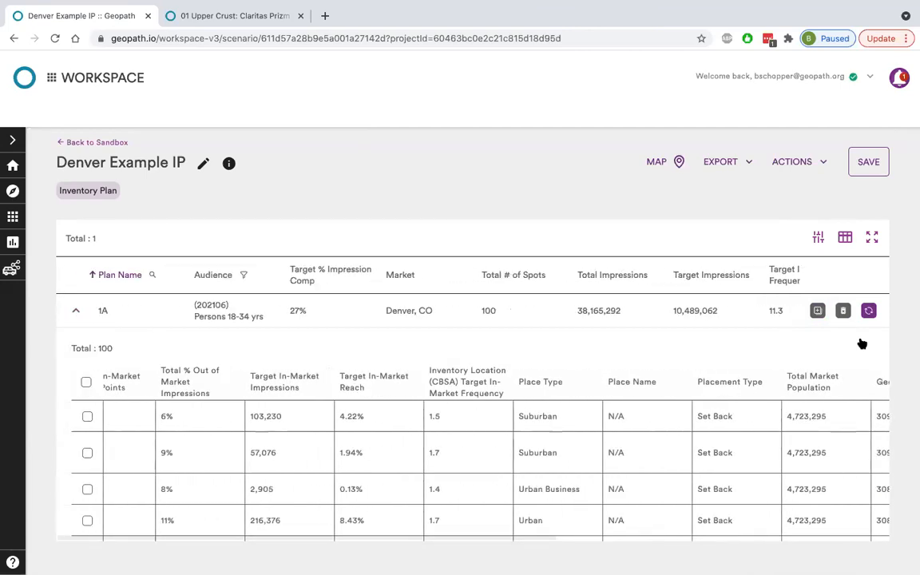
click(738, 162)
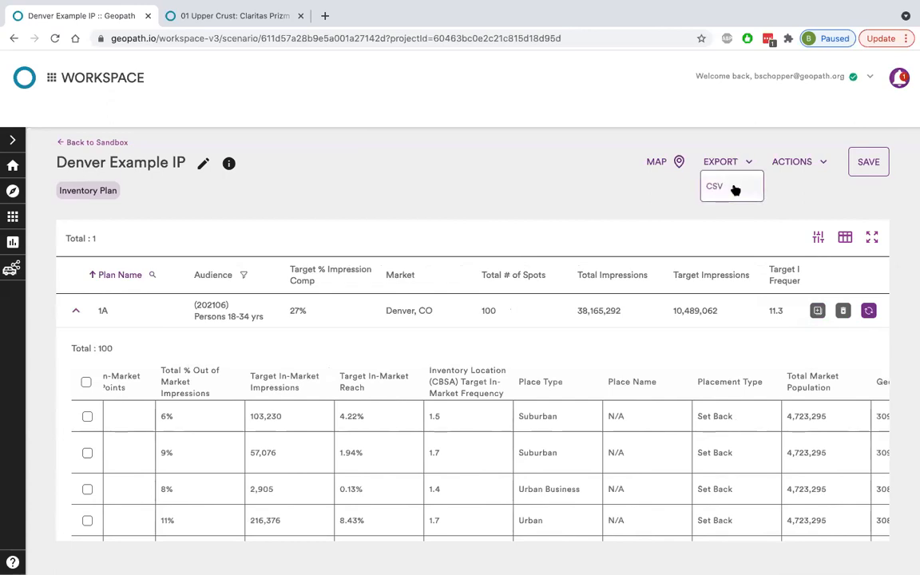
click(640, 202)
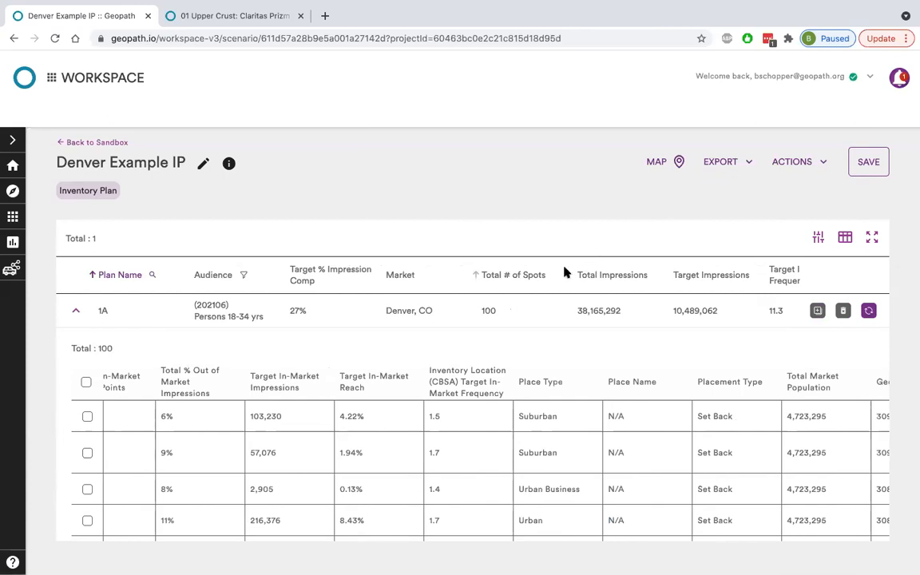
Look over plan 1A's spot details and schedule dates, and save the Denver Example IP scenario.
scroll(565, 271, down, 1)
scroll(416, 351, right, 5)
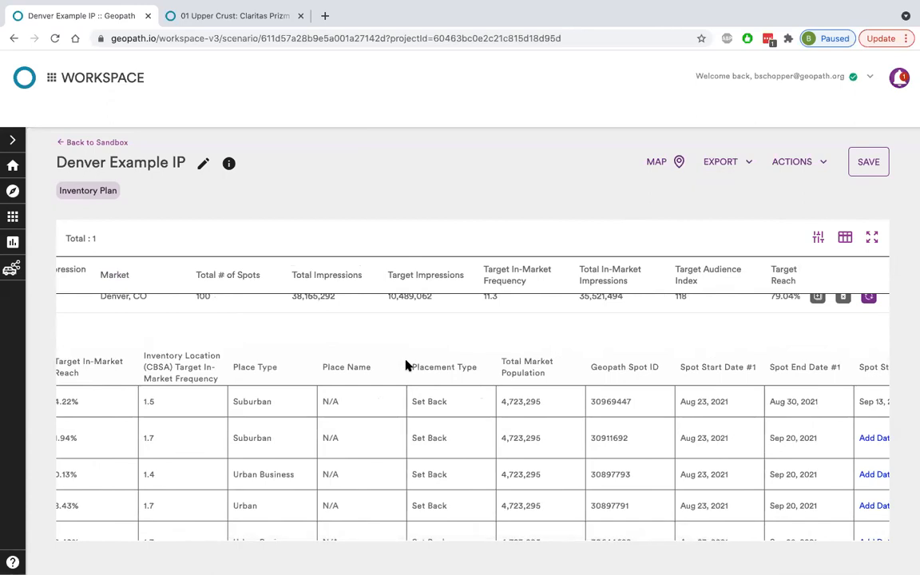
click(866, 169)
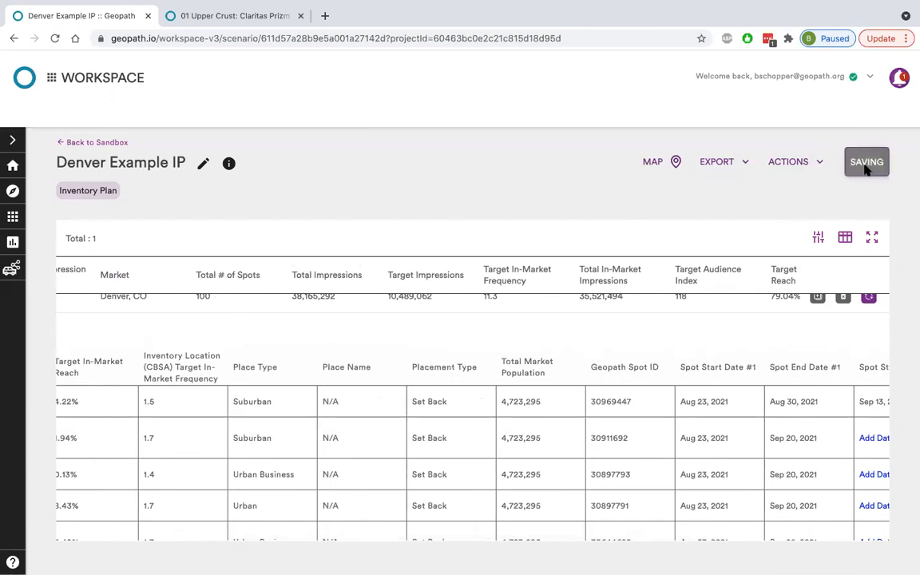